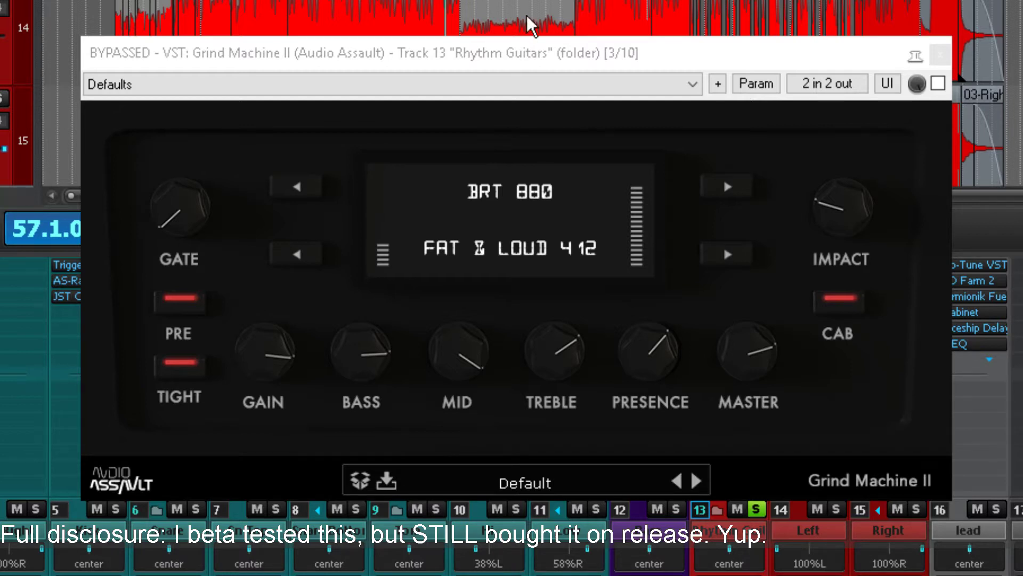
Step: Move the Grind Machine II window aside so that the guitar tracks and the mixer's Rhythm Guitars strip are uncovered
{"action": "left_click_drag", "start_coordinate": [510, 59], "coordinate": [502, 61]}
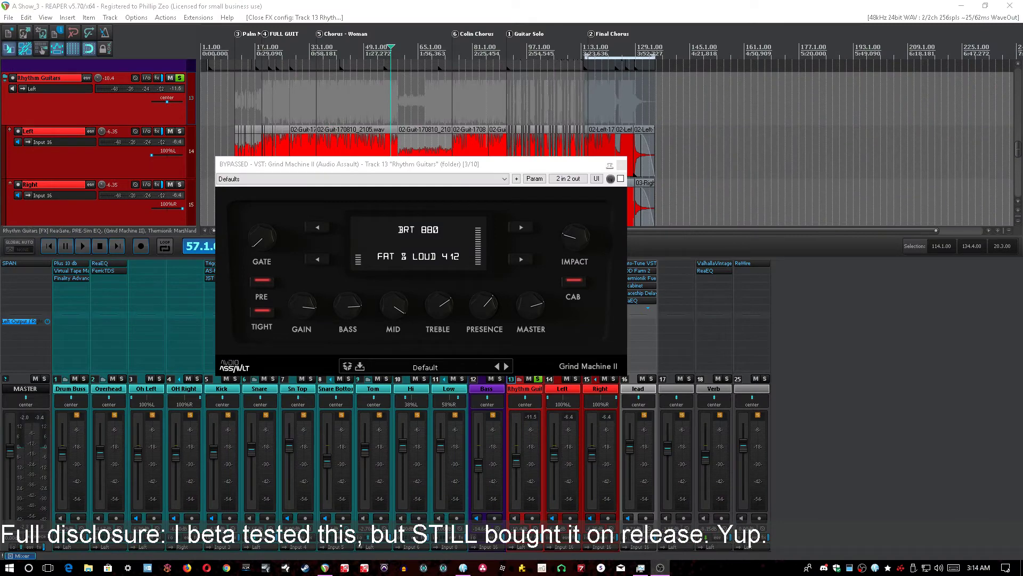
{"action": "left_click", "coordinate": [429, 4]}
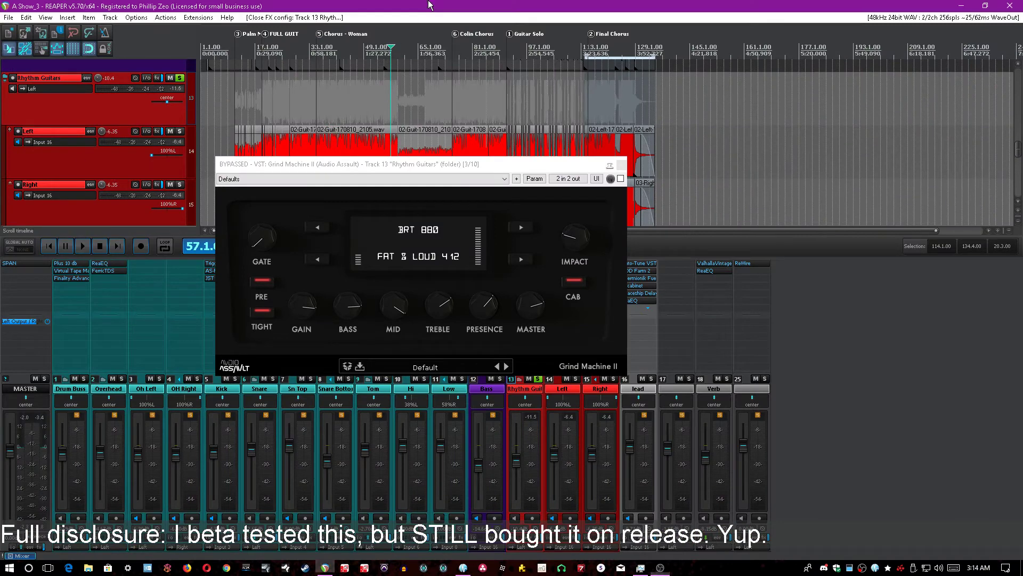
{"action": "left_click_drag", "start_coordinate": [319, 163], "coordinate": [648, 166]}
{"action": "left_click", "coordinate": [403, 40]}
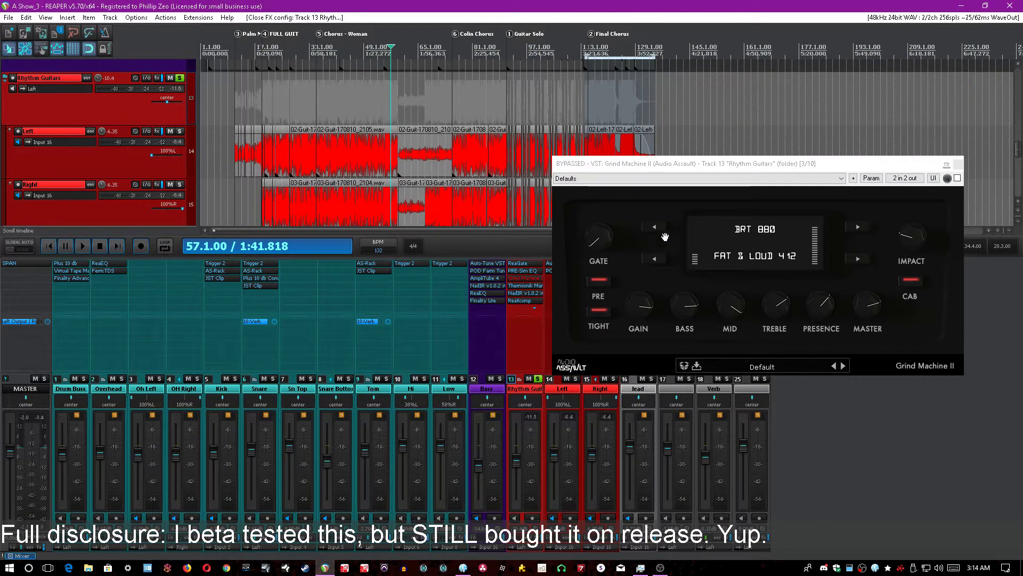
{"action": "left_click_drag", "start_coordinate": [722, 170], "coordinate": [759, 122]}
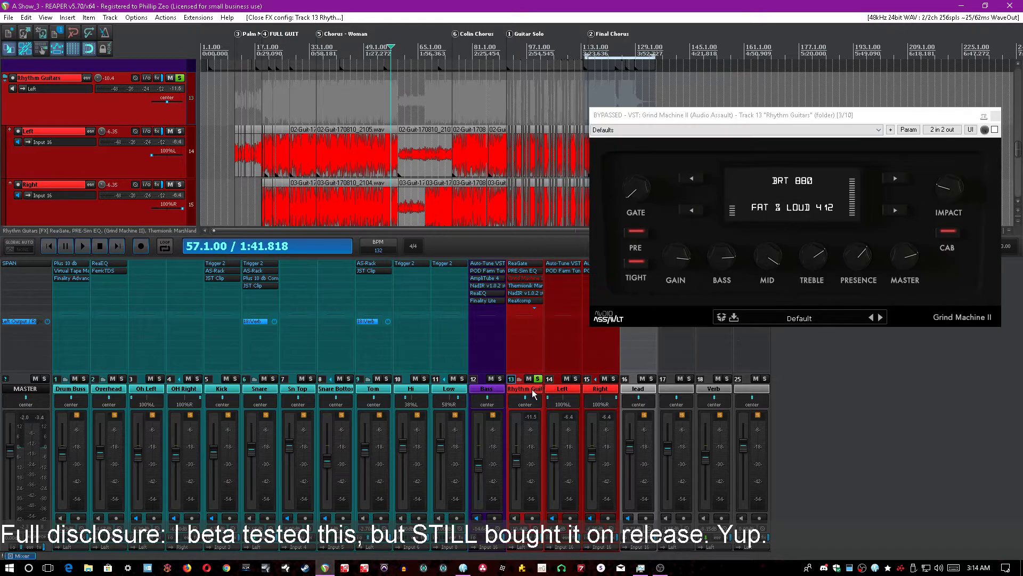
Step: Open the Thermionik Marshland and NadIR plug-ins on Rhythm Guitars, examine their amp and cab settings, and close both windows
{"action": "left_click", "coordinate": [525, 285]}
{"action": "left_click", "coordinate": [525, 293]}
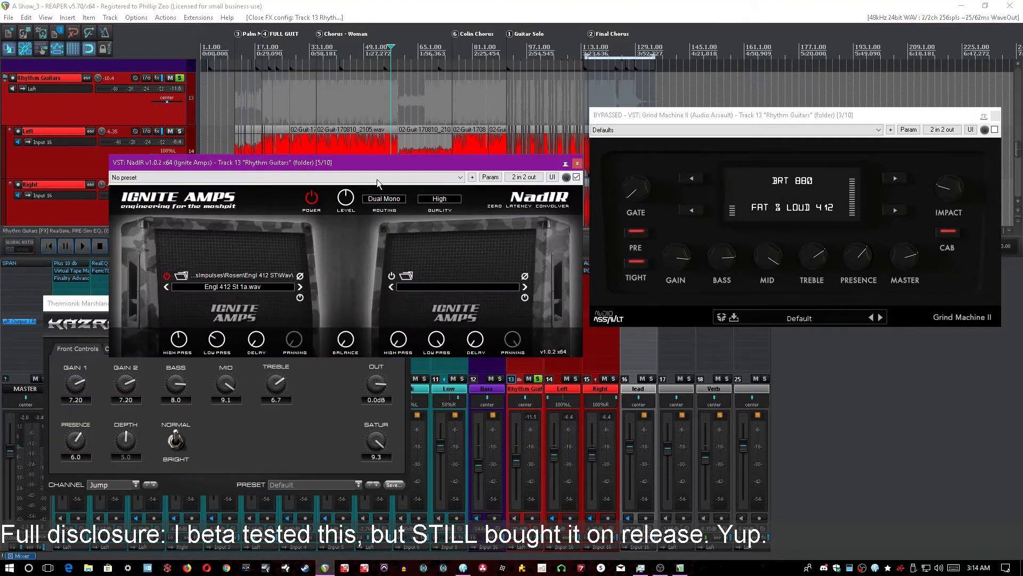
{"action": "left_click_drag", "start_coordinate": [434, 164], "coordinate": [379, 87]}
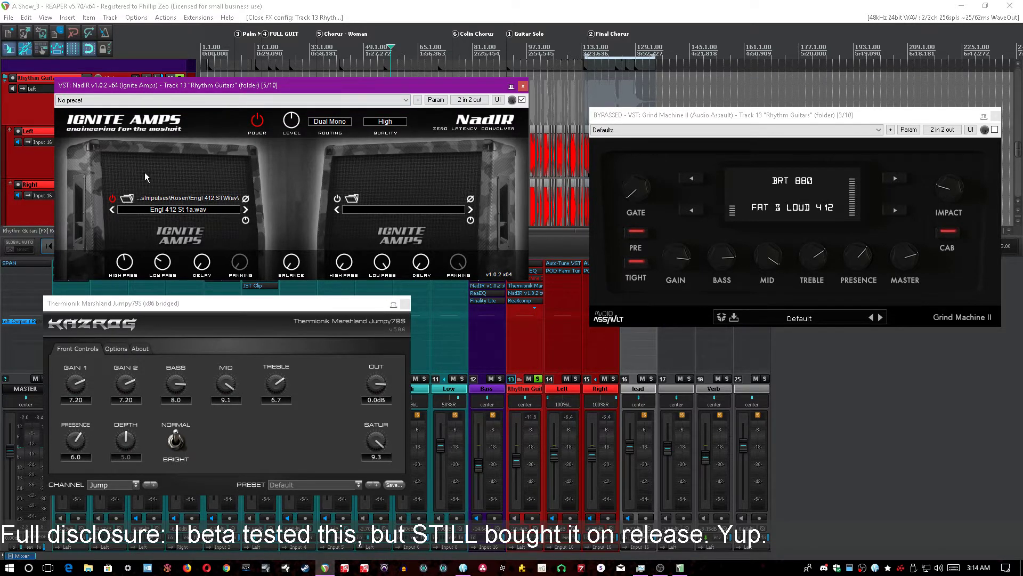
{"action": "left_click", "coordinate": [198, 351]}
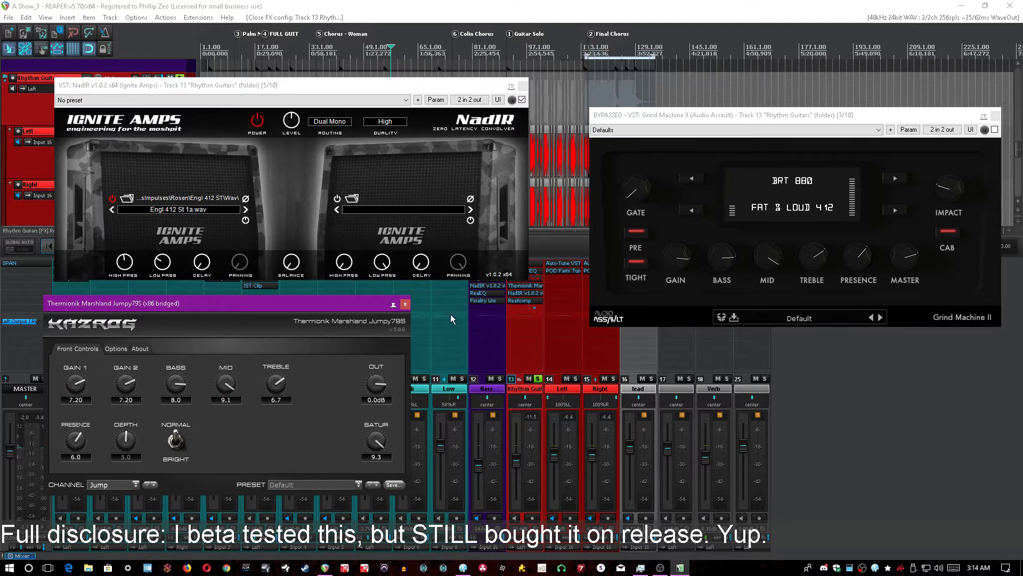
{"action": "left_click", "coordinate": [405, 304]}
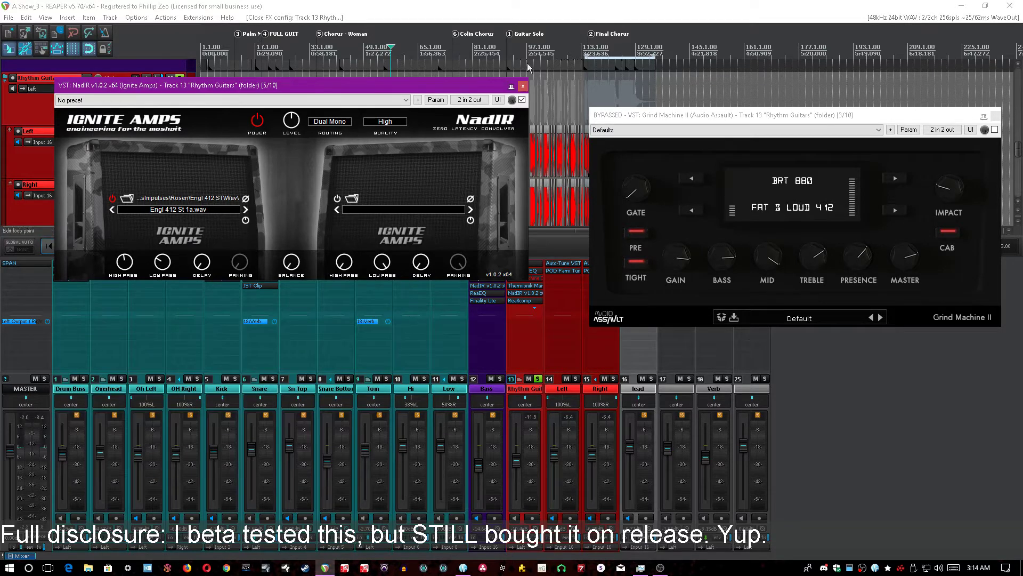
{"action": "left_click", "coordinate": [523, 86]}
Step: Play the soloed Rhythm Guitars and move the Grind Machine II window clear of the track waveforms
{"action": "key", "text": "space"}
{"action": "scroll", "coordinate": [521, 278], "scroll_direction": "down", "scroll_amount": 1}
{"action": "scroll", "coordinate": [522, 278], "scroll_direction": "down", "scroll_amount": 4}
{"action": "scroll", "coordinate": [502, 187], "scroll_direction": "up", "scroll_amount": 4}
{"action": "left_click_drag", "start_coordinate": [630, 114], "coordinate": [722, 261]}
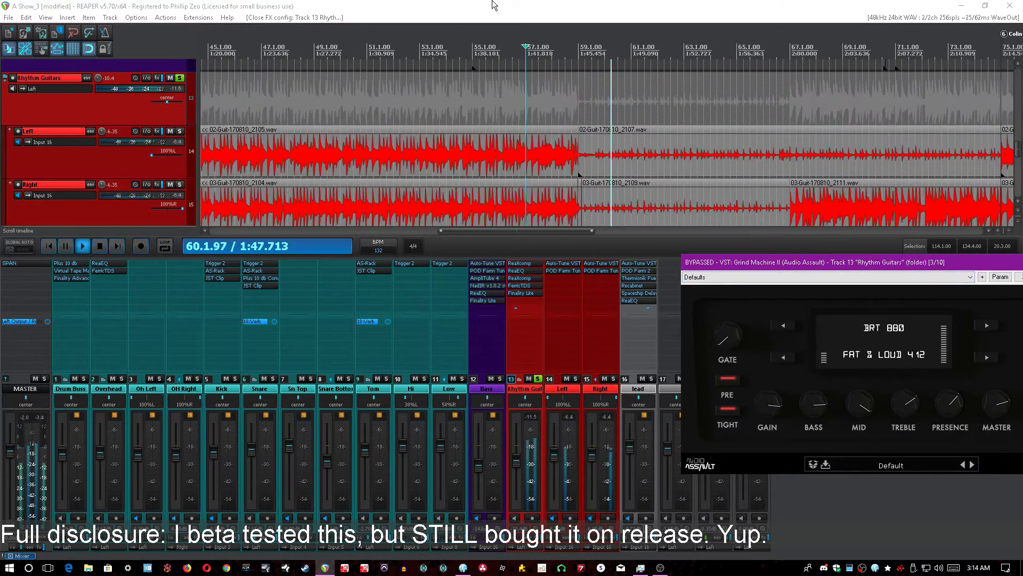
Step: Unsolo Rhythm Guitars to listen to the full mix, and stop playback
{"action": "left_click", "coordinate": [539, 379]}
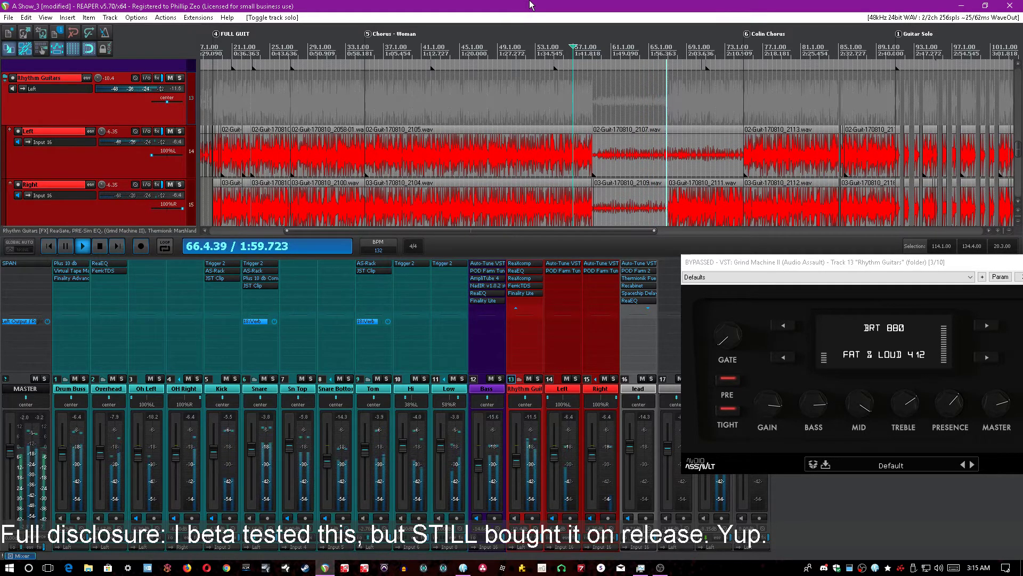
{"action": "scroll", "coordinate": [530, 5], "scroll_direction": "up", "scroll_amount": 3}
{"action": "scroll", "coordinate": [534, 8], "scroll_direction": "down", "scroll_amount": 3}
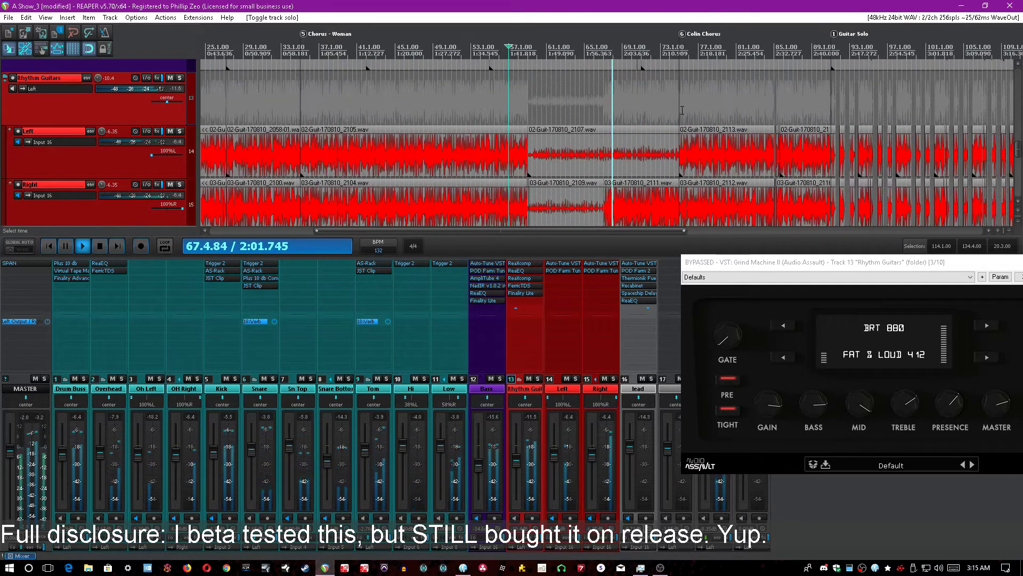
{"action": "key", "text": "space"}
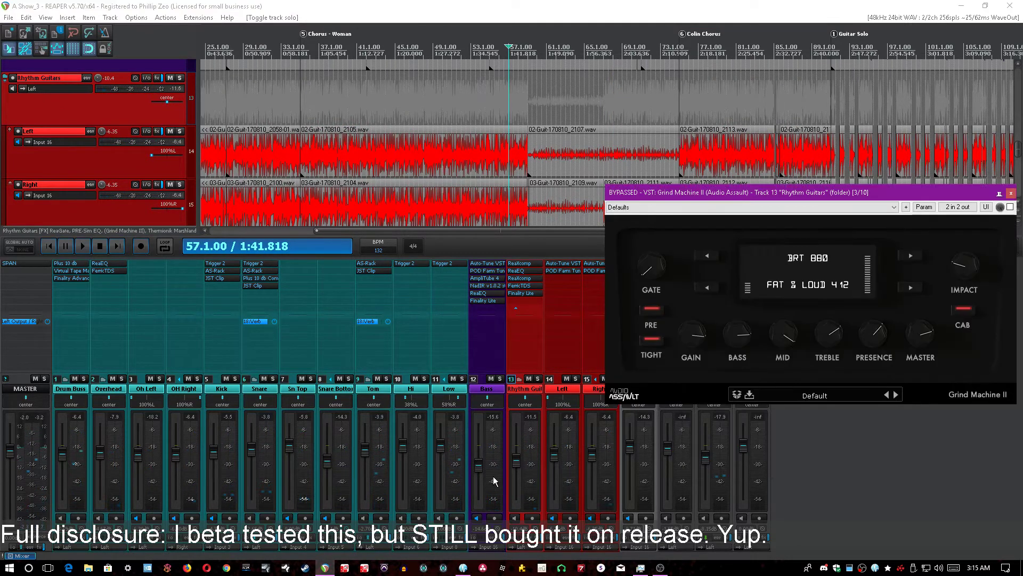
Step: Solo Rhythm Guitars again and place the edit cursor at 53.3.00, ahead of the section change
{"action": "left_click", "coordinate": [535, 390]}
{"action": "left_click", "coordinate": [537, 379]}
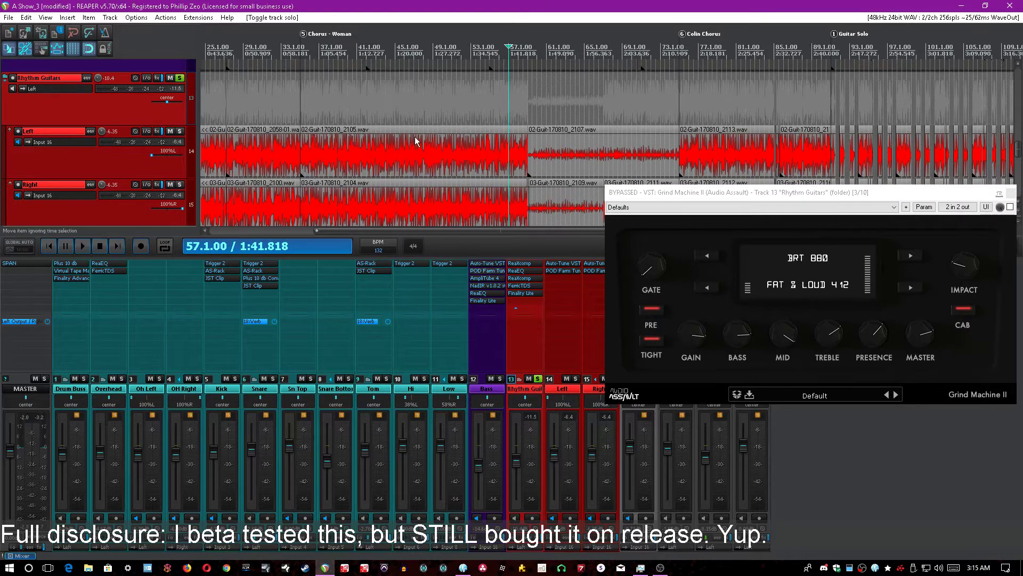
{"action": "scroll", "coordinate": [422, 124], "scroll_direction": "up", "scroll_amount": 3}
{"action": "scroll", "coordinate": [335, 85], "scroll_direction": "down", "scroll_amount": 5}
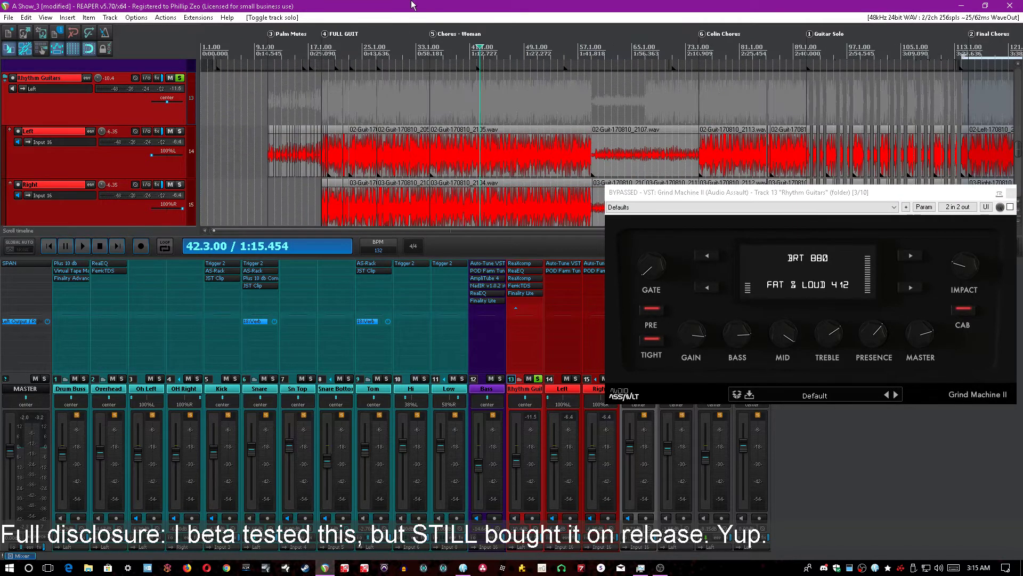
{"action": "left_click", "coordinate": [579, 120]}
{"action": "scroll", "coordinate": [564, 120], "scroll_direction": "up", "scroll_amount": 3}
{"action": "left_click", "coordinate": [541, 119]}
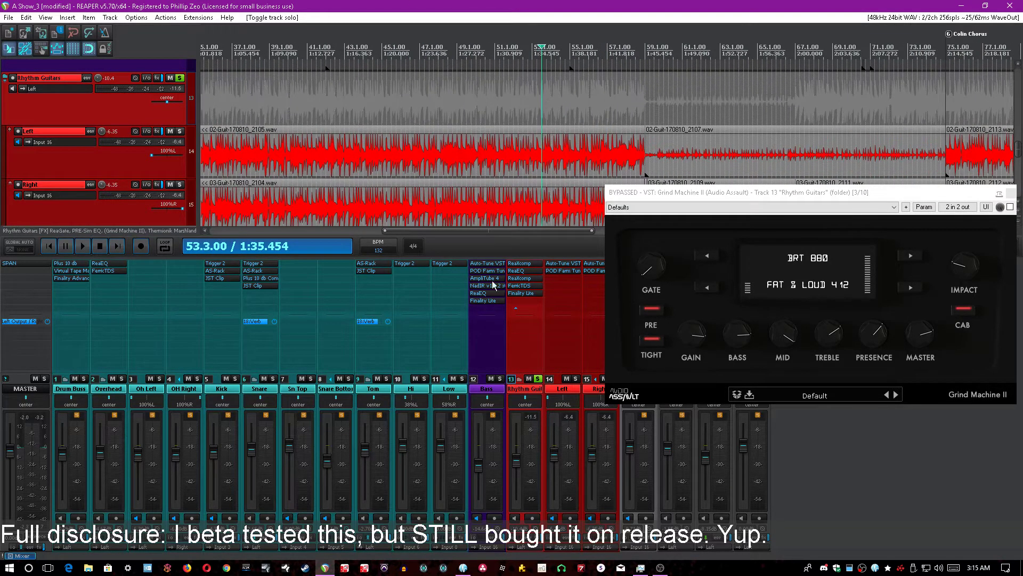
Step: Bypass FerricTDS, both ReaXcomp instances and the ReaEQ between them on Rhythm Guitars, and close the Grind Machine II window
{"action": "scroll", "coordinate": [532, 293], "scroll_direction": "down", "scroll_amount": 3}
{"action": "left_click", "coordinate": [532, 286], "text": "shift"}
{"action": "left_click", "coordinate": [530, 278], "text": "shift"}
{"action": "left_click", "coordinate": [530, 271], "text": "shift"}
{"action": "left_click", "coordinate": [530, 264], "text": "shift"}
{"action": "scroll", "coordinate": [532, 283], "scroll_direction": "up", "scroll_amount": 3}
{"action": "left_click", "coordinate": [1012, 194]}
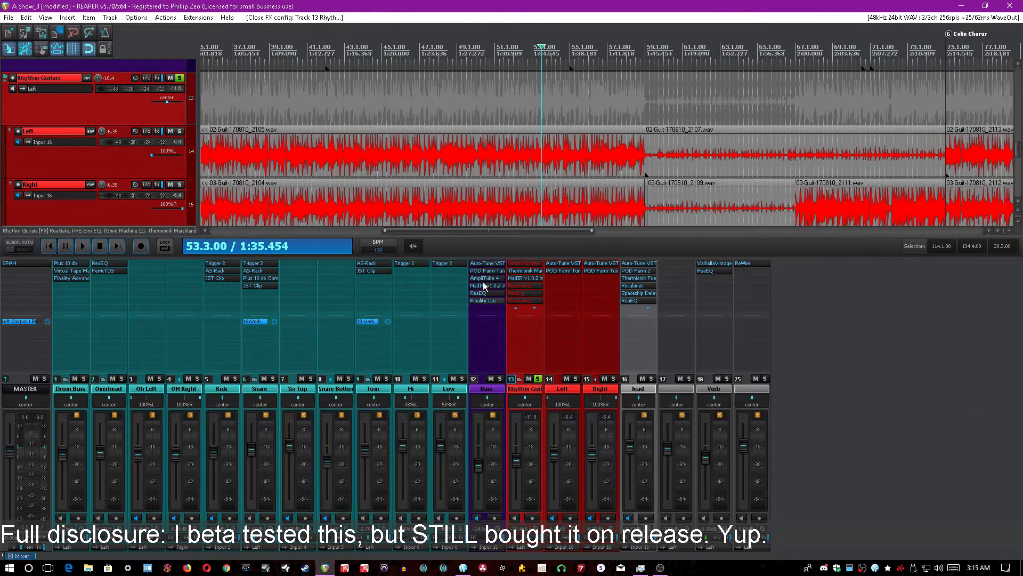
Step: Open the Thermionik Marshland and NadIR windows, arrange them apart, and listen to the soloed guitars through them
{"action": "left_click", "coordinate": [516, 270]}
{"action": "left_click", "coordinate": [516, 278]}
{"action": "left_click", "coordinate": [382, 5]}
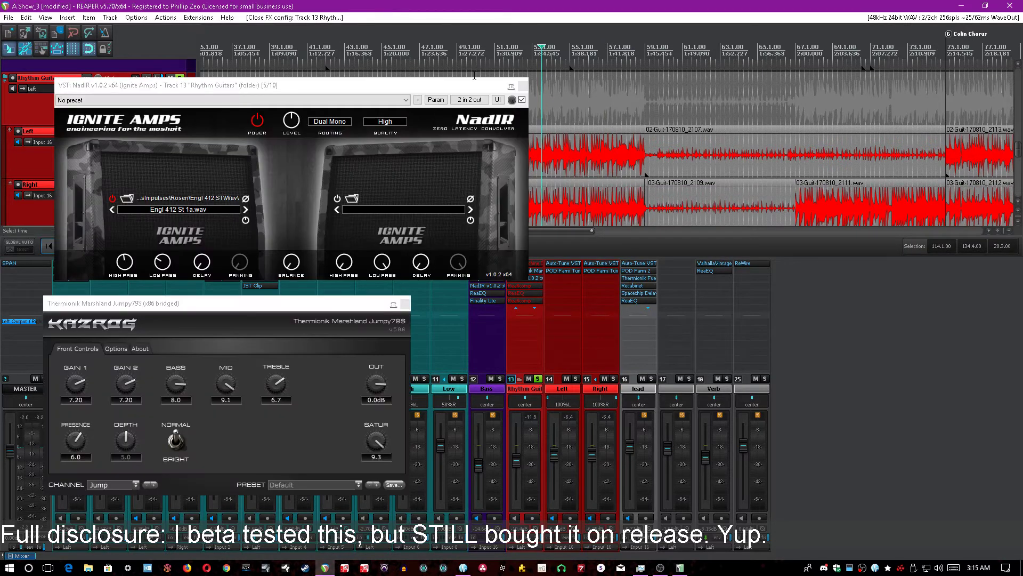
{"action": "left_click_drag", "start_coordinate": [462, 85], "coordinate": [948, 337]}
{"action": "key", "text": "space"}
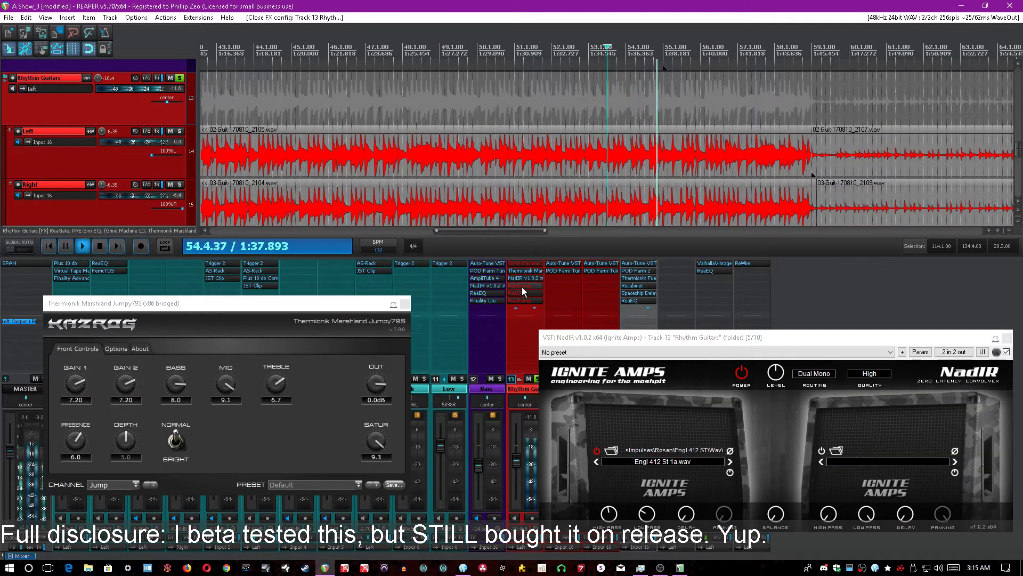
{"action": "scroll", "coordinate": [525, 283], "scroll_direction": "up", "scroll_amount": 2}
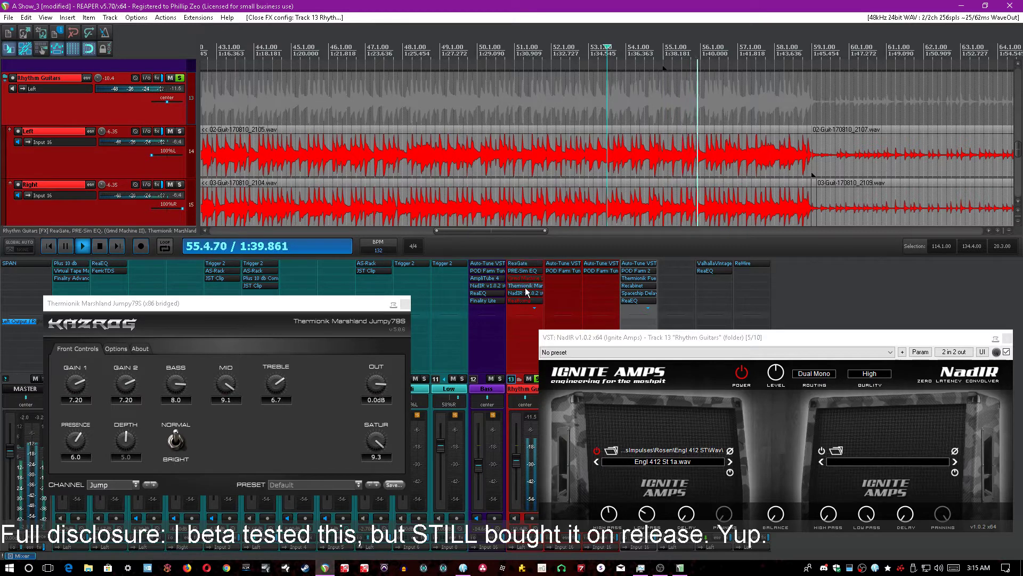
{"action": "scroll", "coordinate": [523, 288], "scroll_direction": "down", "scroll_amount": 1}
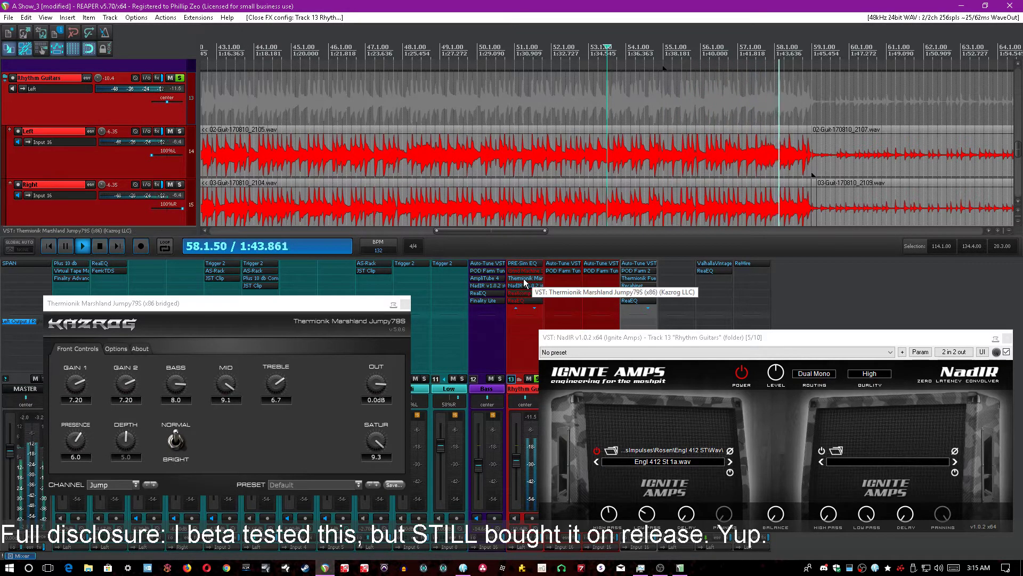
Step: Bypass Thermionik Marshland and NadIR on Rhythm Guitars and enable Grind Machine II in their place
{"action": "left_click", "coordinate": [524, 279], "text": "shift"}
{"action": "left_click", "coordinate": [524, 286], "text": "shift"}
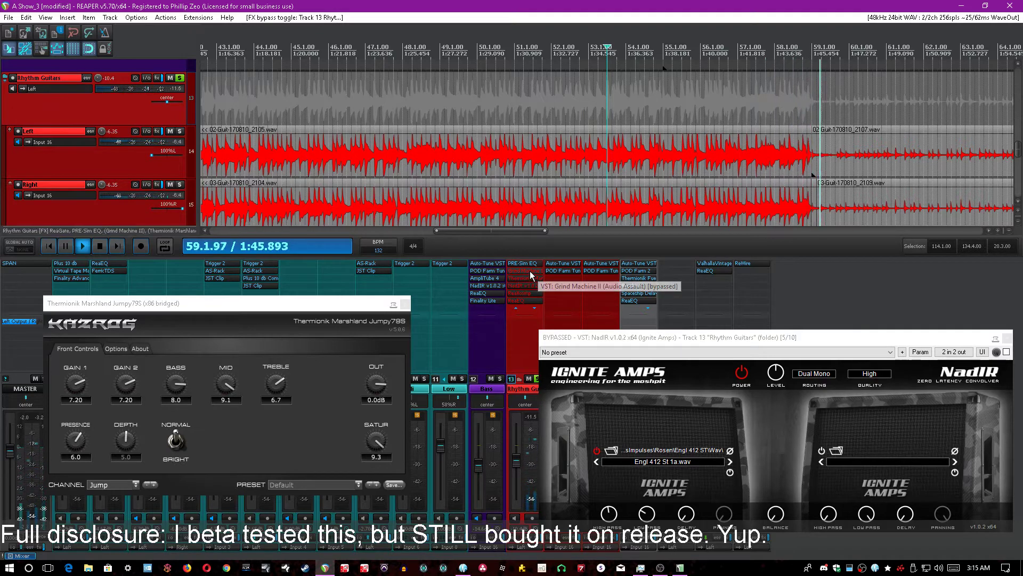
{"action": "left_click", "coordinate": [530, 271], "text": "shift"}
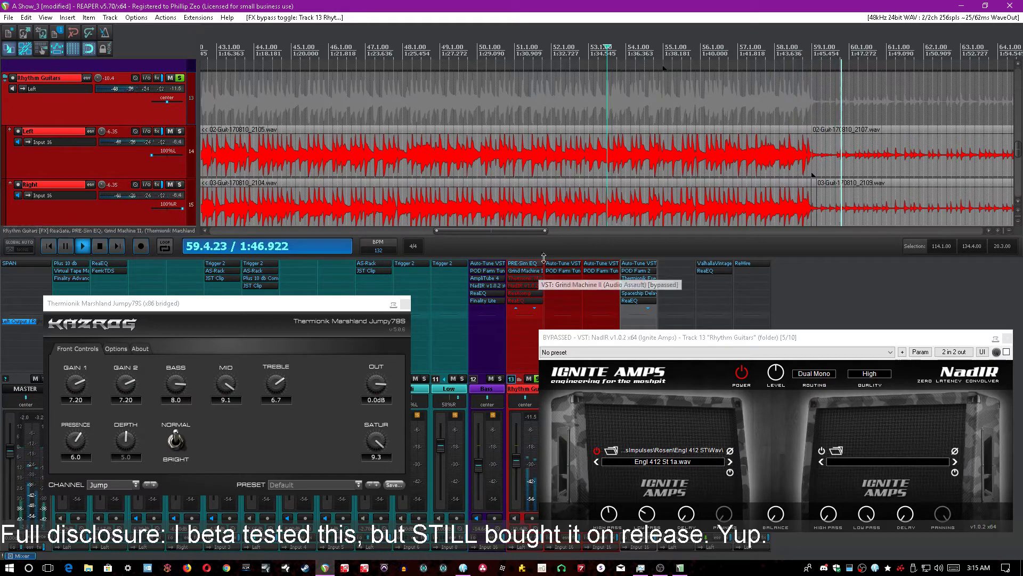
Step: Restart playback from around bar 53 and open the Grind Machine II window, placing it near the centre of the screen
{"action": "left_click", "coordinate": [611, 109]}
{"action": "left_click", "coordinate": [531, 272]}
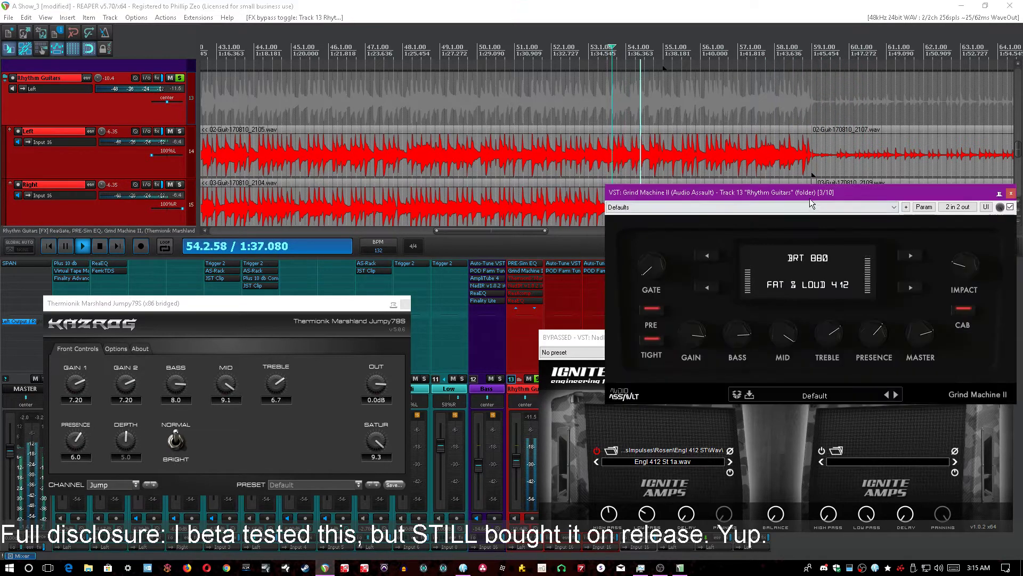
{"action": "left_click_drag", "start_coordinate": [837, 197], "coordinate": [702, 146]}
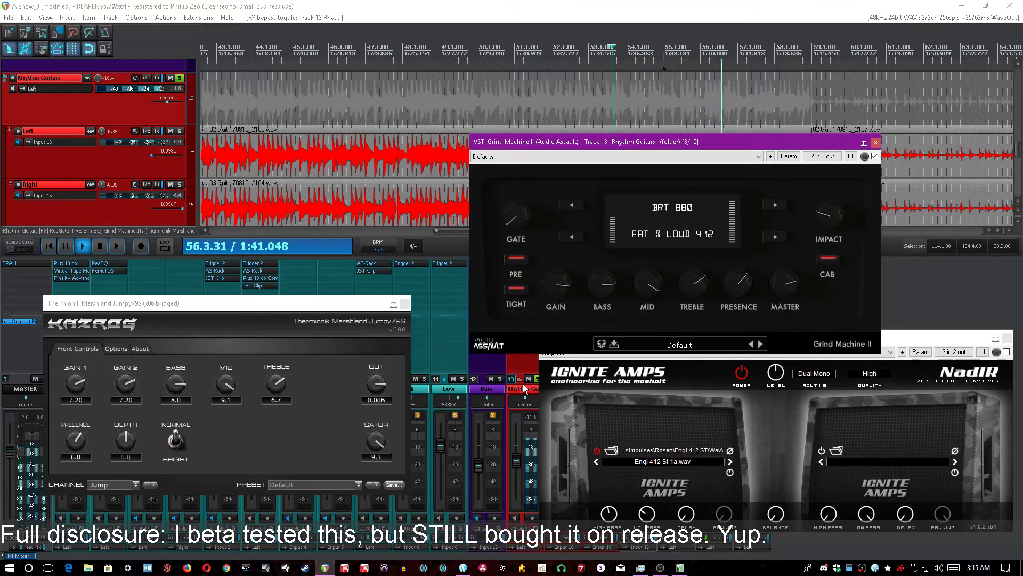
Step: Close the NadIR and Thermionik Marshland windows, and play the full mix unsoloed from around bar 52
{"action": "key", "text": "Escape"}
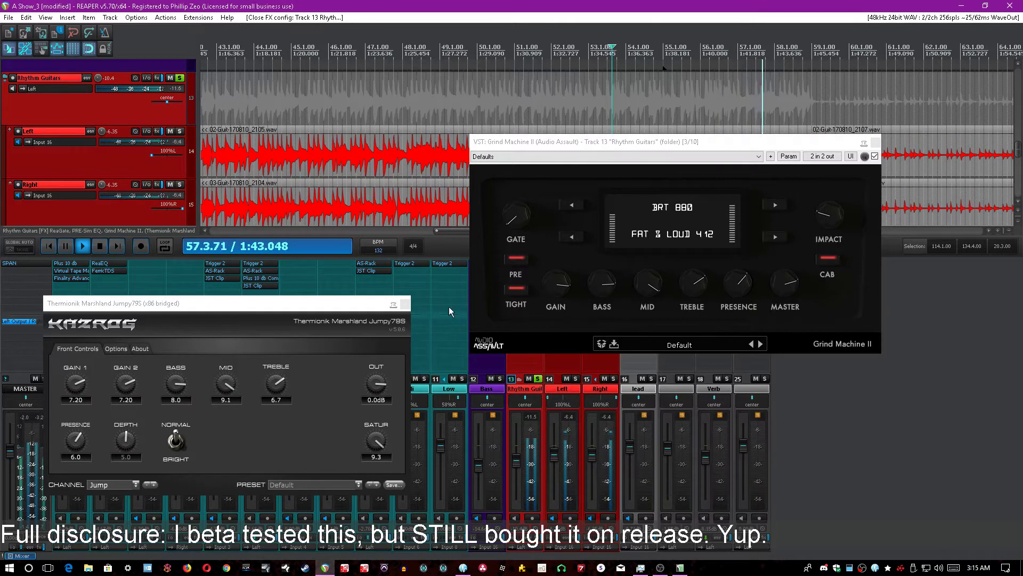
{"action": "left_click", "coordinate": [405, 304]}
{"action": "left_click", "coordinate": [538, 378]}
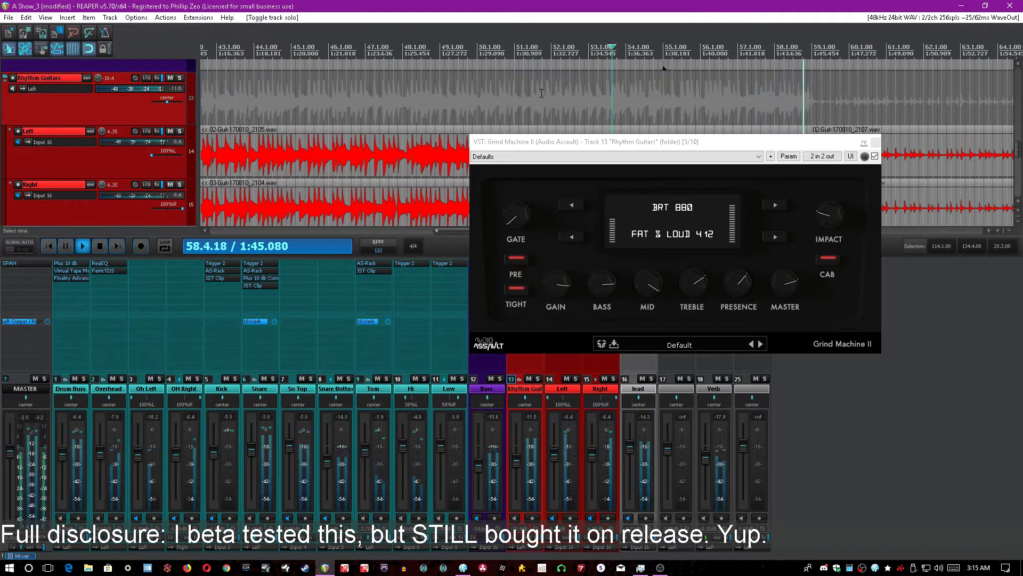
{"action": "left_click", "coordinate": [575, 52]}
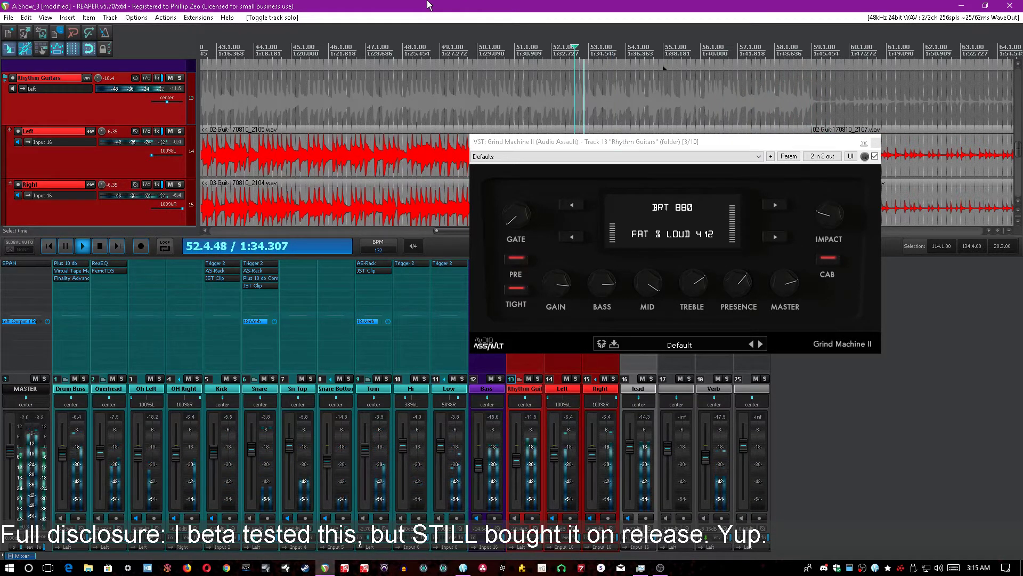
Step: Move Grind Machine II off the effect lists and re-enable both ReaXcomps, the ReaEQ between them and FerricTDS on Rhythm Guitars
{"action": "left_click_drag", "start_coordinate": [580, 146], "coordinate": [140, 91]}
{"action": "scroll", "coordinate": [523, 292], "scroll_direction": "down", "scroll_amount": 2}
{"action": "left_click", "coordinate": [532, 278], "text": "shift"}
{"action": "left_click", "coordinate": [532, 286], "text": "shift"}
{"action": "left_click", "coordinate": [531, 293], "text": "shift"}
{"action": "left_click", "coordinate": [528, 301], "text": "shift"}
{"action": "key", "text": "space"}
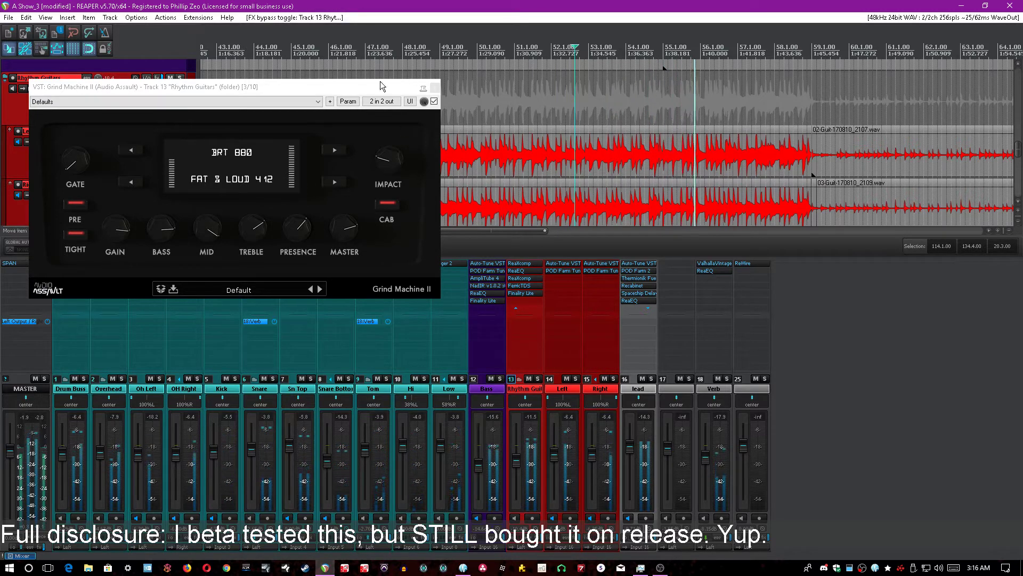
Step: Solo Rhythm Guitars, stop playback and save the project
{"action": "left_click", "coordinate": [538, 379]}
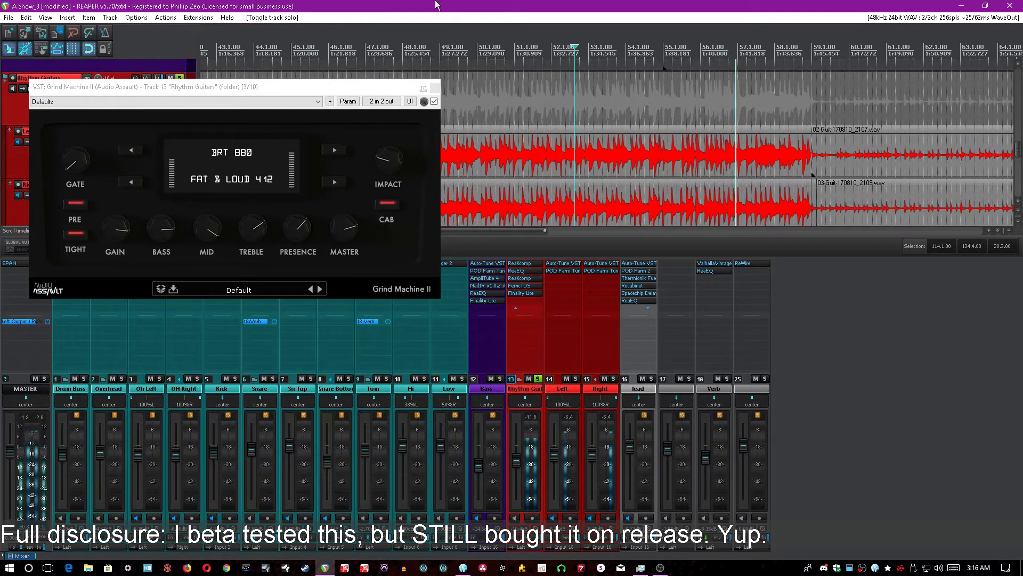
{"action": "key", "text": "space"}
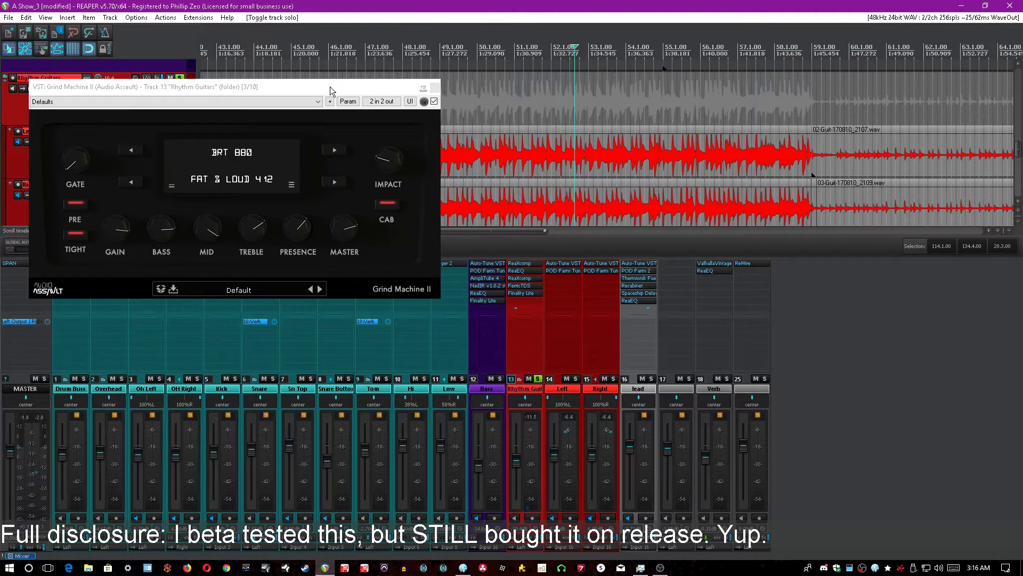
{"action": "key", "text": "ctrl+s"}
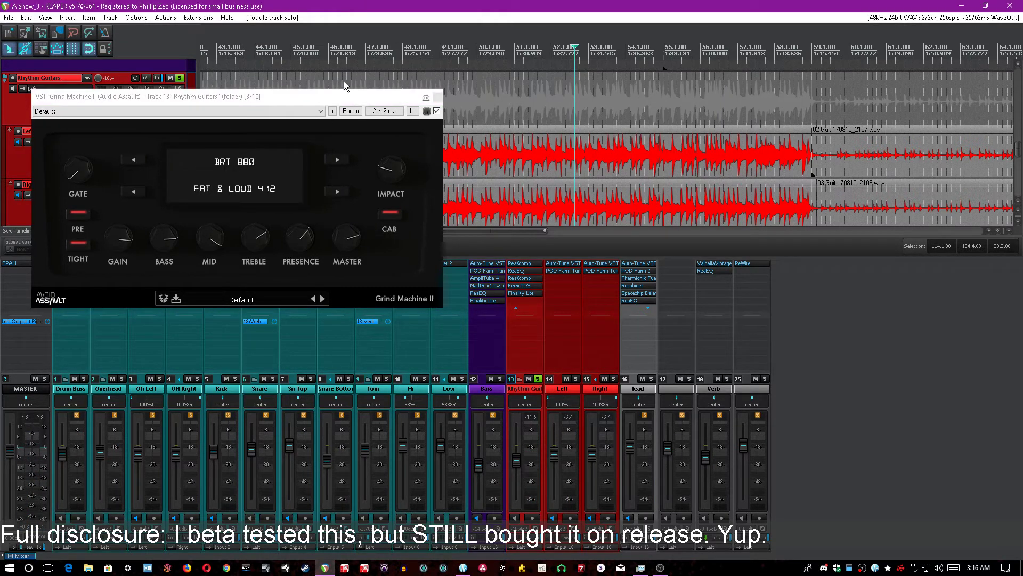
{"action": "left_click_drag", "start_coordinate": [339, 101], "coordinate": [340, 124]}
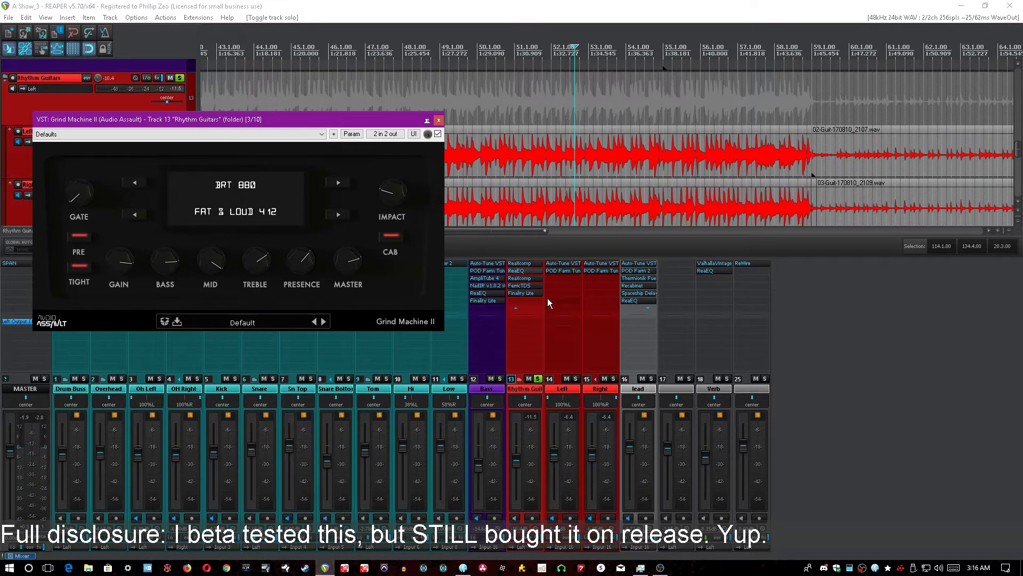
Step: Bypass the first ReaXcomp and the ReaEQ that follow NadIR on Rhythm Guitars
{"action": "left_click", "coordinate": [533, 270], "text": "shift"}
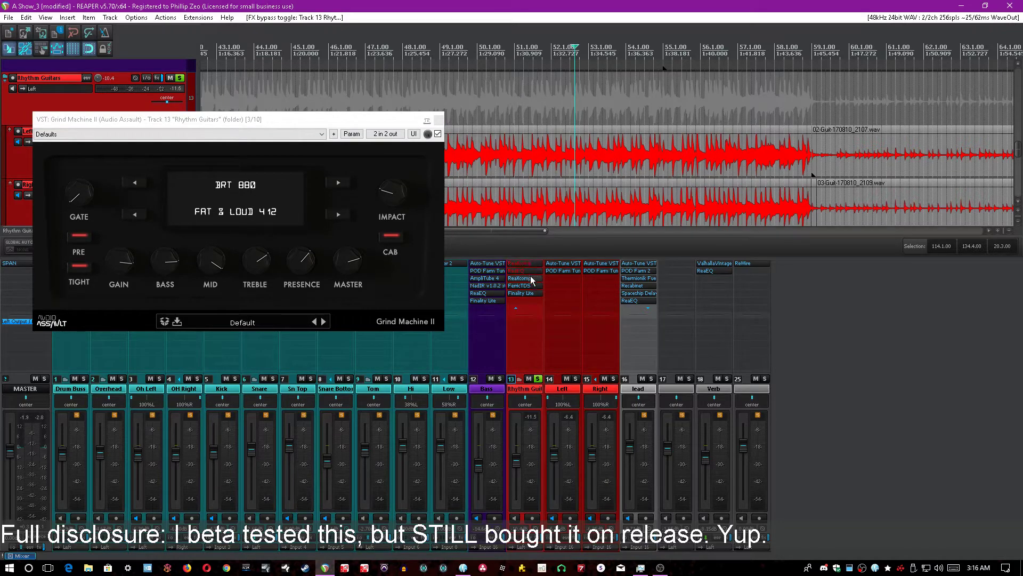
{"action": "scroll", "coordinate": [531, 286], "scroll_direction": "up", "scroll_amount": 2}
{"action": "scroll", "coordinate": [512, 5], "scroll_direction": "up", "scroll_amount": 3}
Step: Unsolo Rhythm Guitars and play the full mix with Grind Machine II active
{"action": "left_click", "coordinate": [538, 379]}
{"action": "key", "text": "space"}
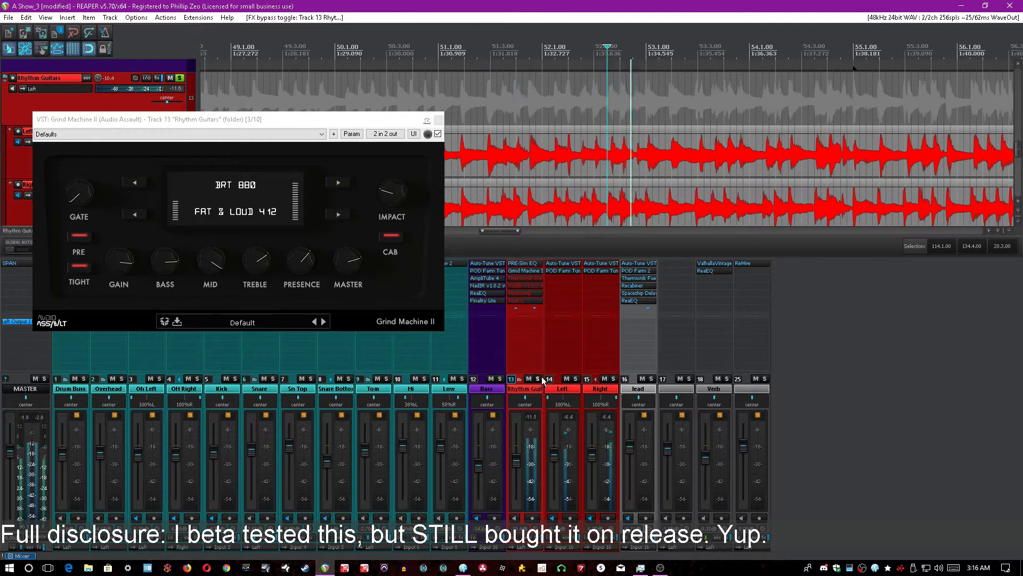
{"action": "key", "text": "minus"}
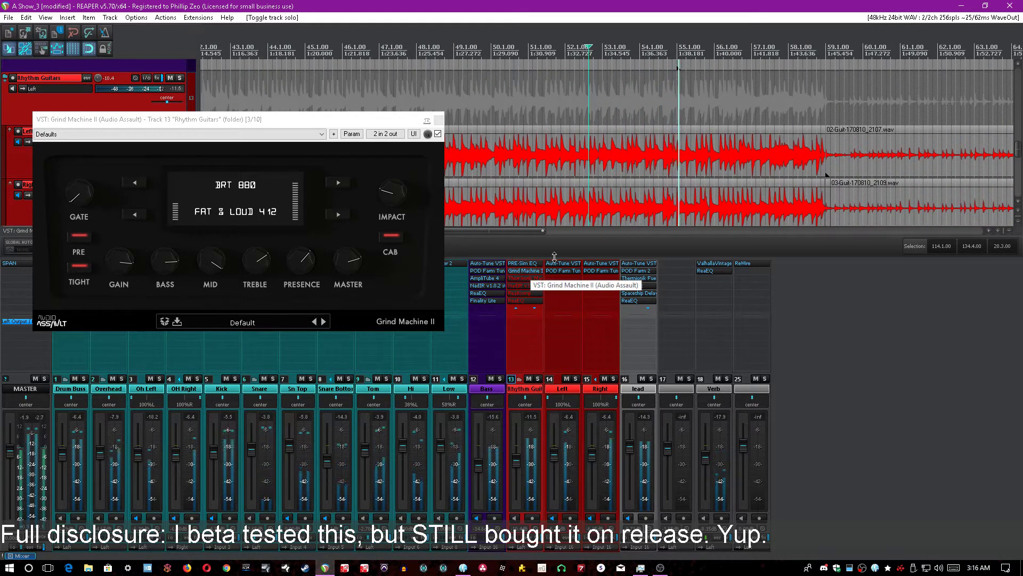
Step: Audition the full mix with Grind Machine II through the section after bar 59, check its cabinet list and stop playback
{"action": "left_click", "coordinate": [803, 50]}
{"action": "scroll", "coordinate": [803, 50], "scroll_direction": "up", "scroll_amount": 2}
{"action": "key", "text": "minus"}
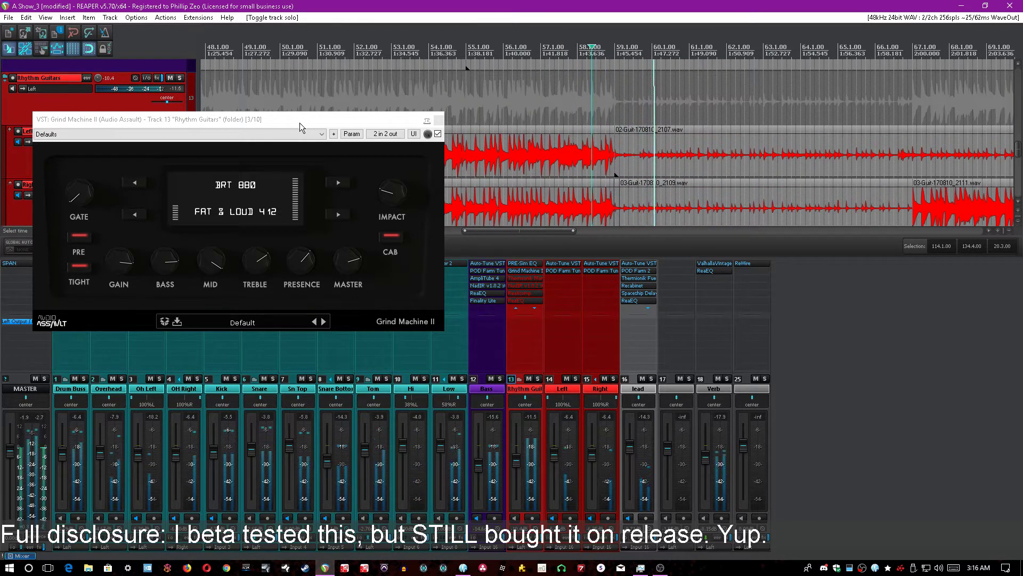
{"action": "left_click_drag", "start_coordinate": [299, 123], "coordinate": [302, 124]}
{"action": "left_click", "coordinate": [249, 210]}
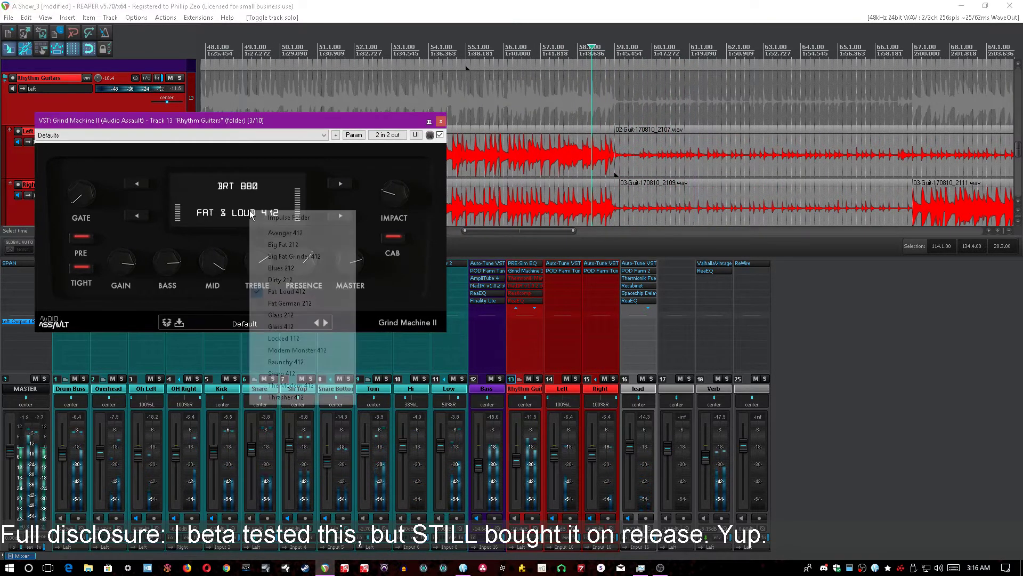
{"action": "left_click", "coordinate": [216, 224]}
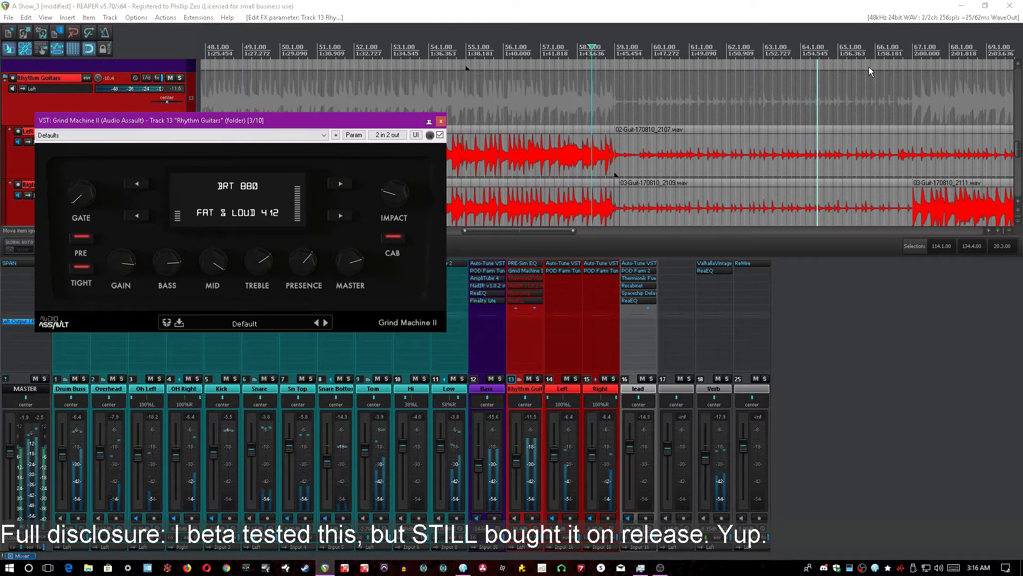
{"action": "left_click", "coordinate": [763, 3]}
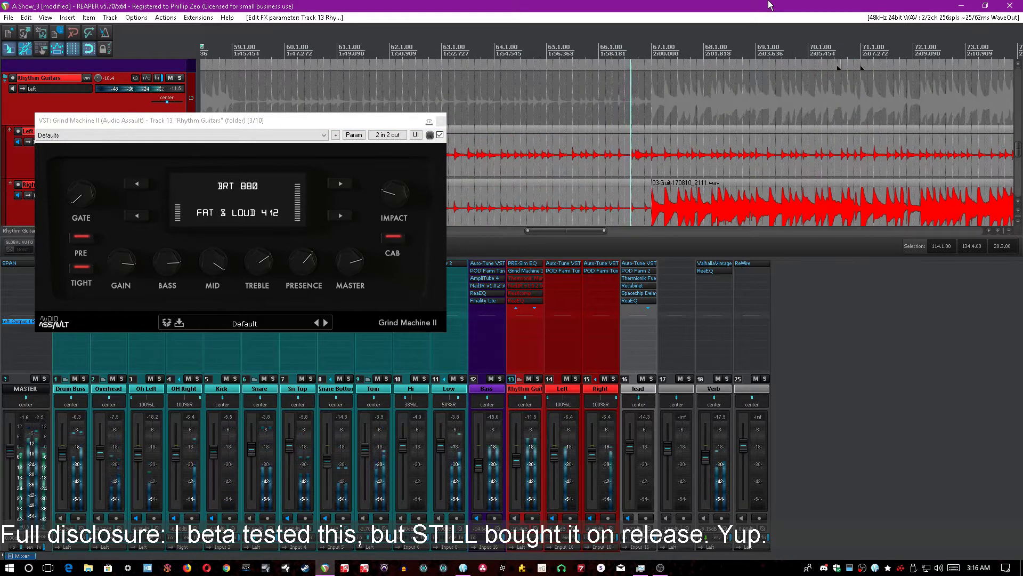
{"action": "mouse_move", "coordinate": [314, 259]}
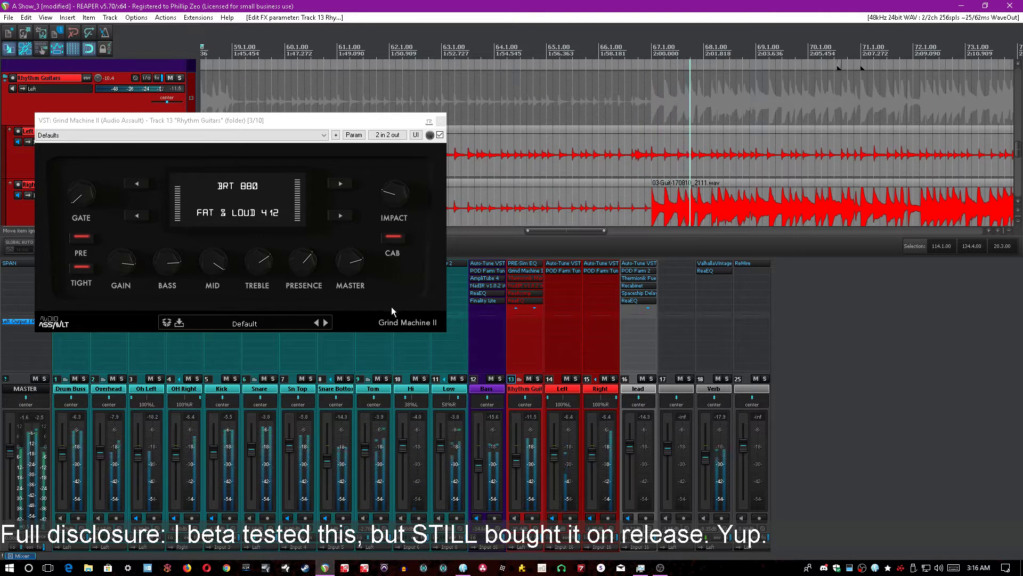
{"action": "key", "text": "space"}
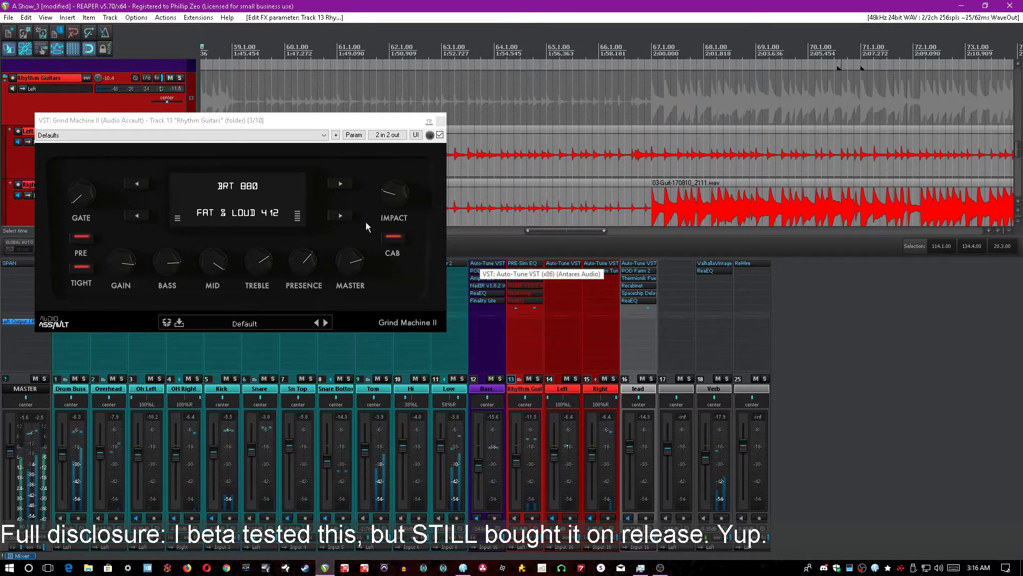
Step: Lower Grind Machine II's Master level and solo Rhythm Guitars
{"action": "left_click_drag", "start_coordinate": [352, 261], "coordinate": [352, 276]}
{"action": "left_click", "coordinate": [341, 5]}
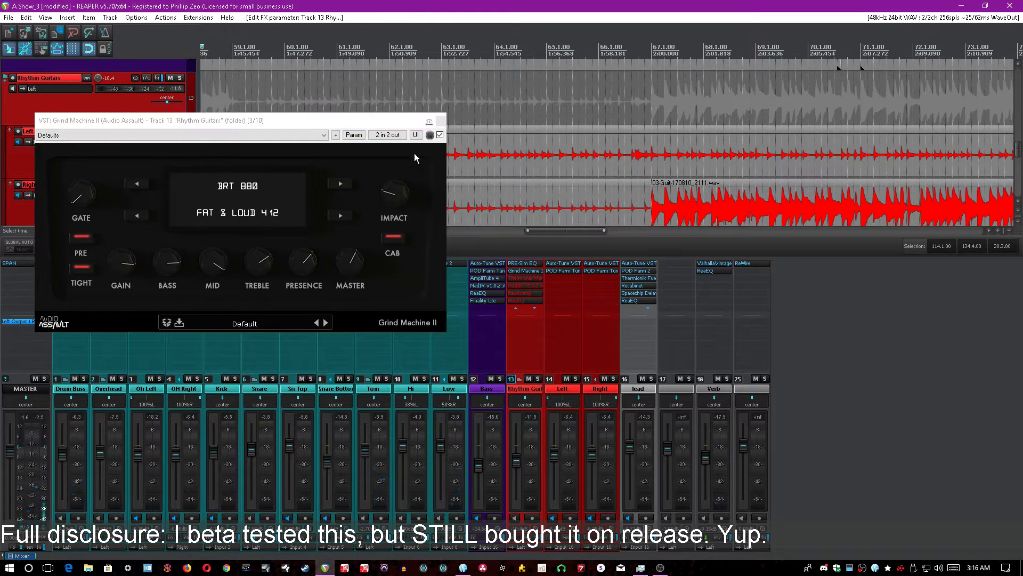
{"action": "left_click", "coordinate": [537, 379]}
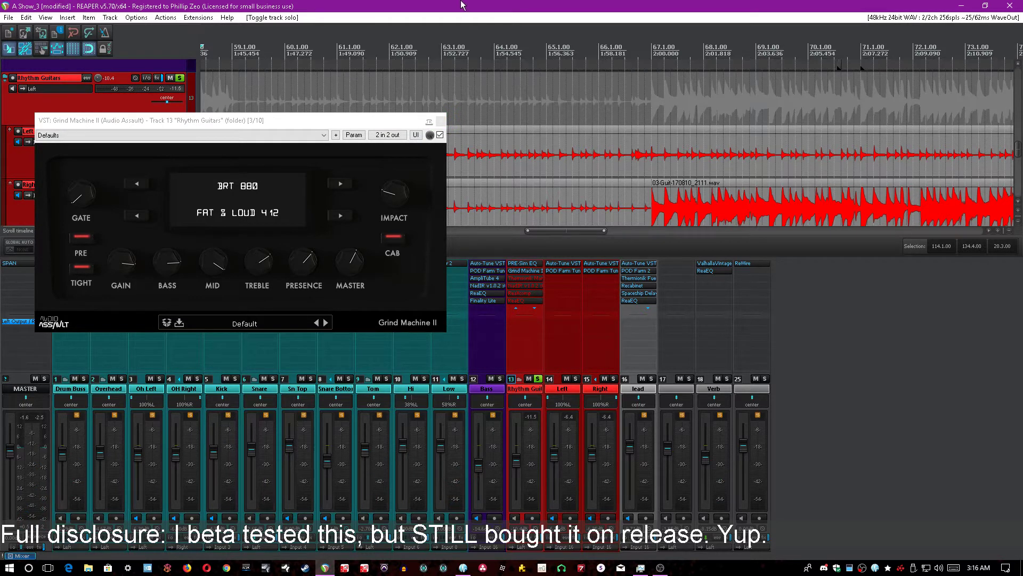
{"action": "key", "text": "minus"}
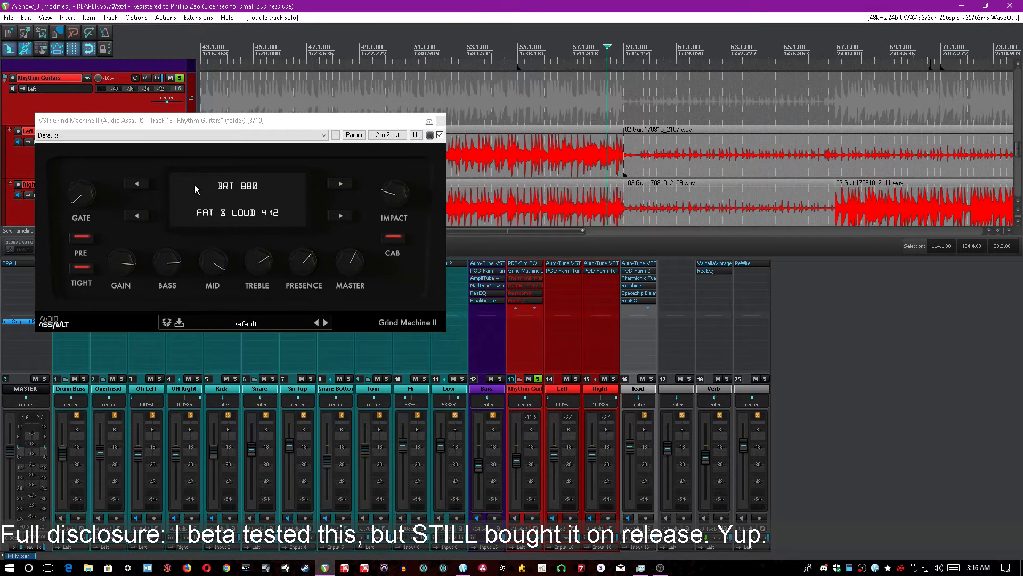
Step: Review the list of available amp models in Grind Machine II
{"action": "left_click", "coordinate": [217, 186]}
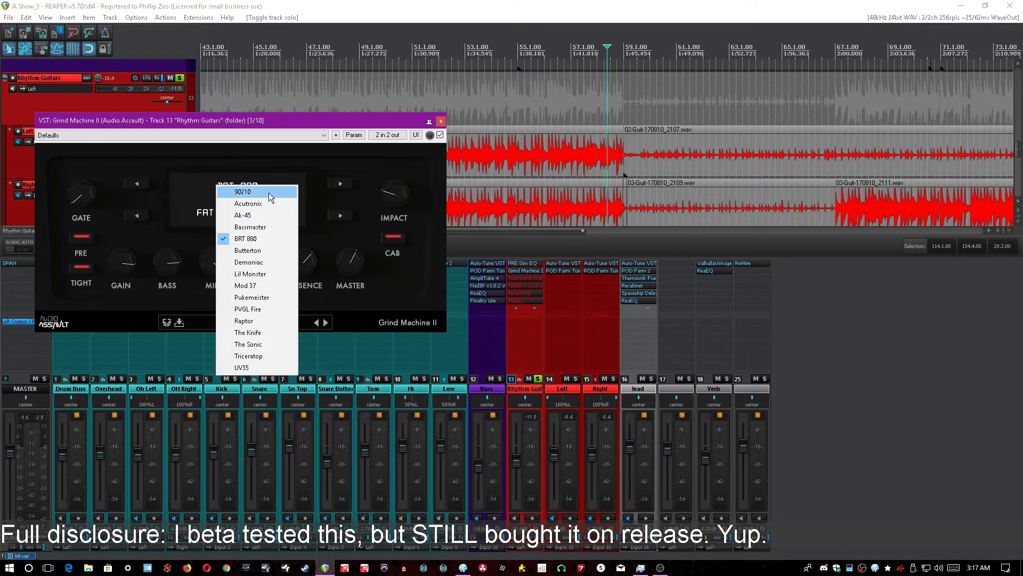
{"action": "left_click", "coordinate": [301, 174]}
{"action": "left_click", "coordinate": [245, 186]}
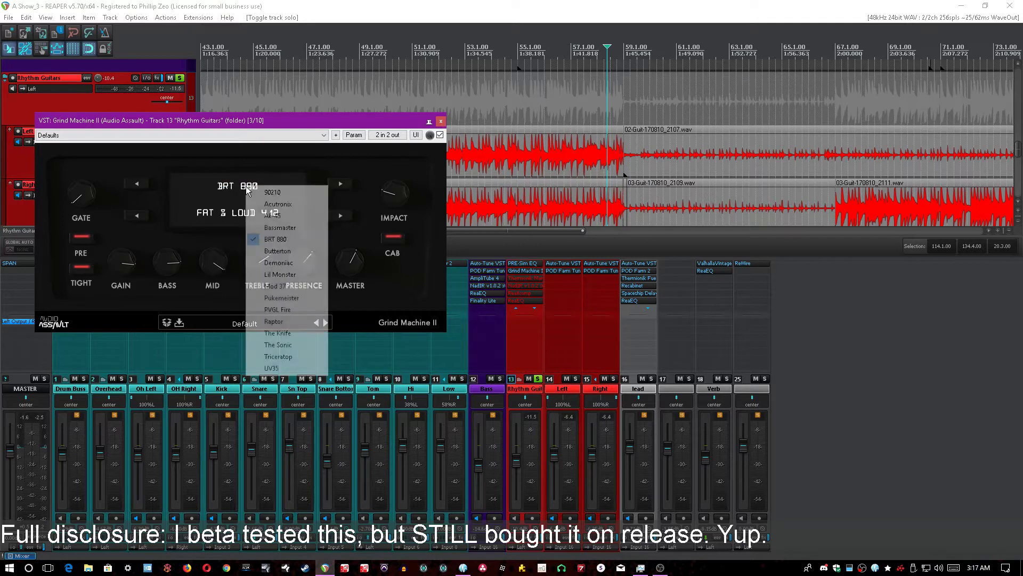
{"action": "left_click", "coordinate": [178, 190]}
Step: Browse through Grind Machine II's amp models one by one, past The Sonic to Triceratop
{"action": "left_click", "coordinate": [142, 184]}
{"action": "left_click", "coordinate": [142, 184]}
{"action": "left_click", "coordinate": [141, 184]}
{"action": "left_click", "coordinate": [139, 183]}
{"action": "left_click", "coordinate": [341, 181]}
{"action": "left_click", "coordinate": [345, 182]}
{"action": "left_click", "coordinate": [344, 181]}
{"action": "left_click", "coordinate": [344, 182]}
{"action": "left_click", "coordinate": [345, 182]}
{"action": "left_click", "coordinate": [344, 181]}
{"action": "left_click", "coordinate": [344, 181]}
{"action": "left_click", "coordinate": [345, 181]}
{"action": "left_click", "coordinate": [344, 181]}
{"action": "left_click", "coordinate": [345, 181]}
{"action": "left_click", "coordinate": [344, 181]}
{"action": "left_click", "coordinate": [344, 182]}
{"action": "left_click", "coordinate": [258, 187]}
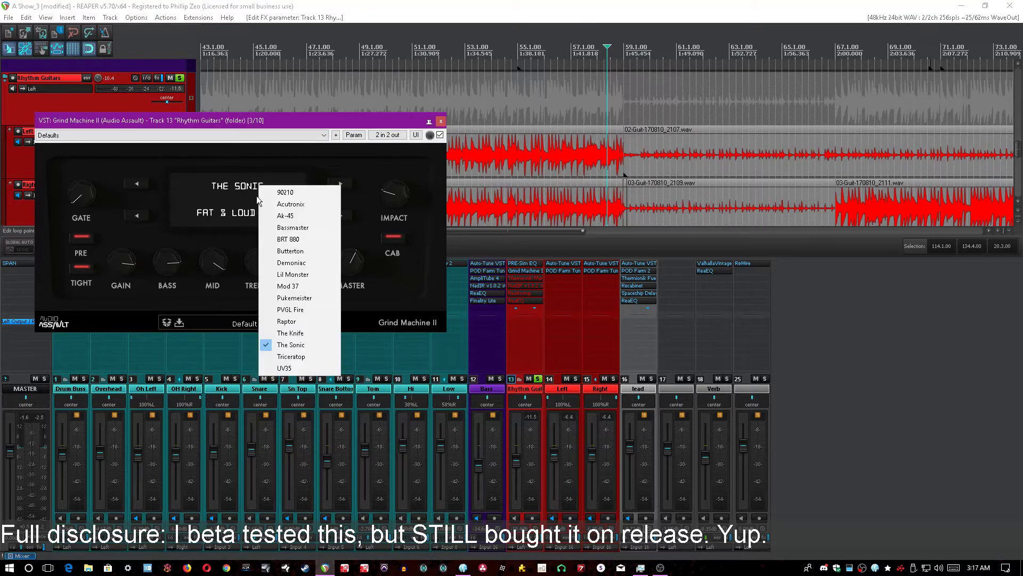
{"action": "left_click", "coordinate": [291, 356]}
Step: Audition the soloed guitars through the amp models from UV35, 90210 and Acutronix up to Lil Monster
{"action": "left_click", "coordinate": [250, 187]}
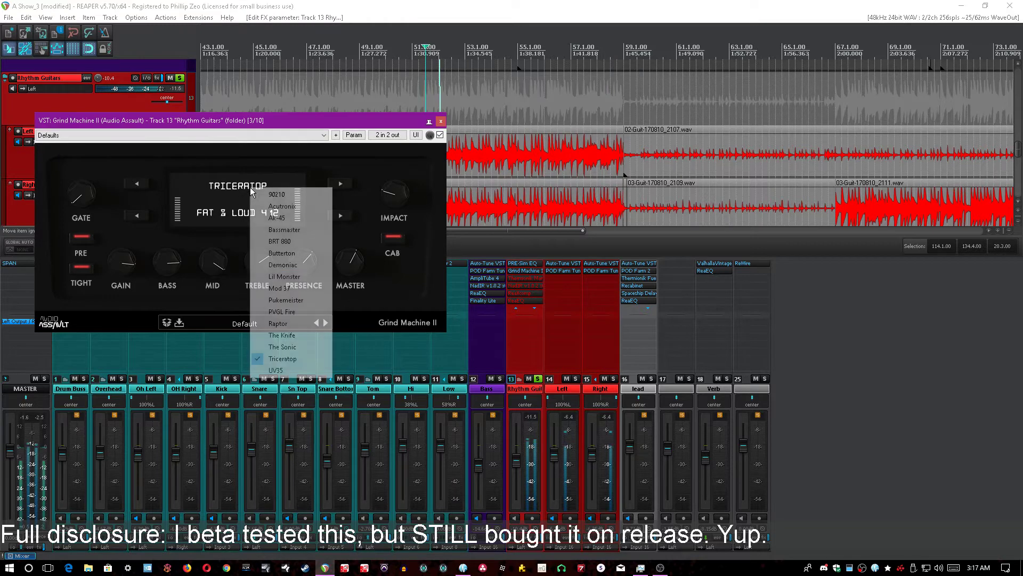
{"action": "left_click", "coordinate": [275, 370]}
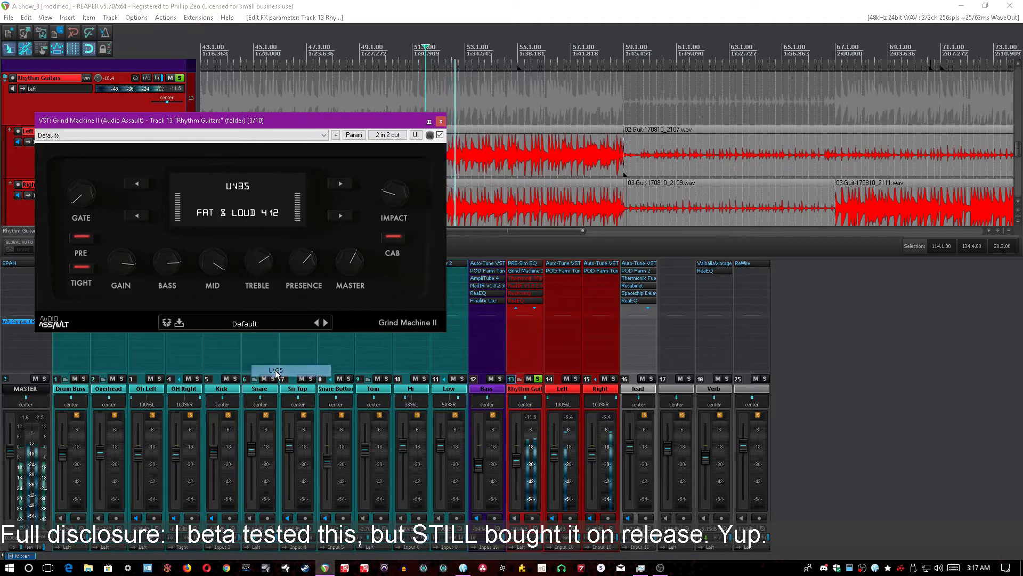
{"action": "left_click", "coordinate": [336, 184]}
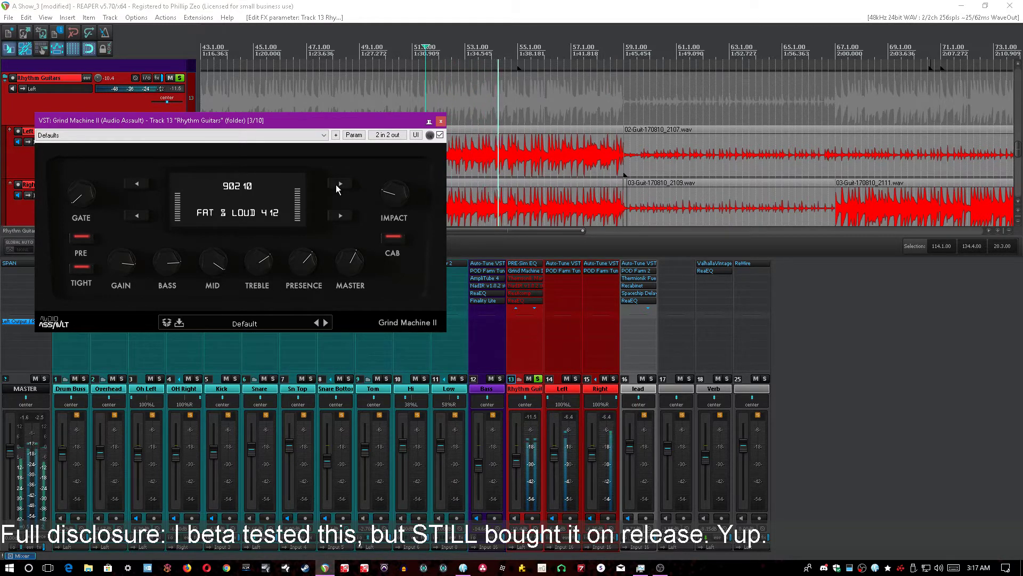
{"action": "left_click", "coordinate": [336, 184]}
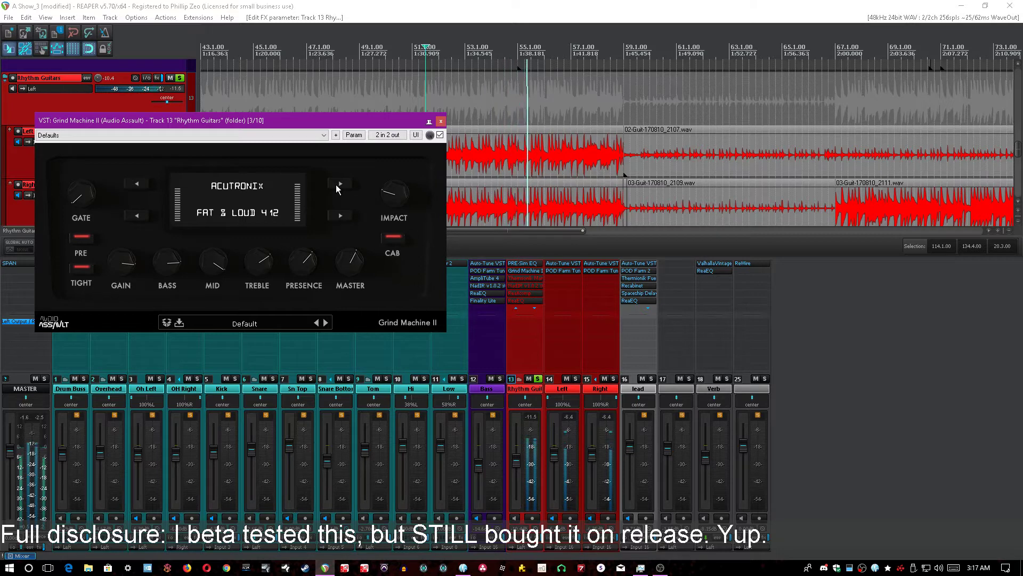
{"action": "left_click", "coordinate": [335, 184]}
{"action": "left_click", "coordinate": [336, 184]}
{"action": "left_click", "coordinate": [336, 185]}
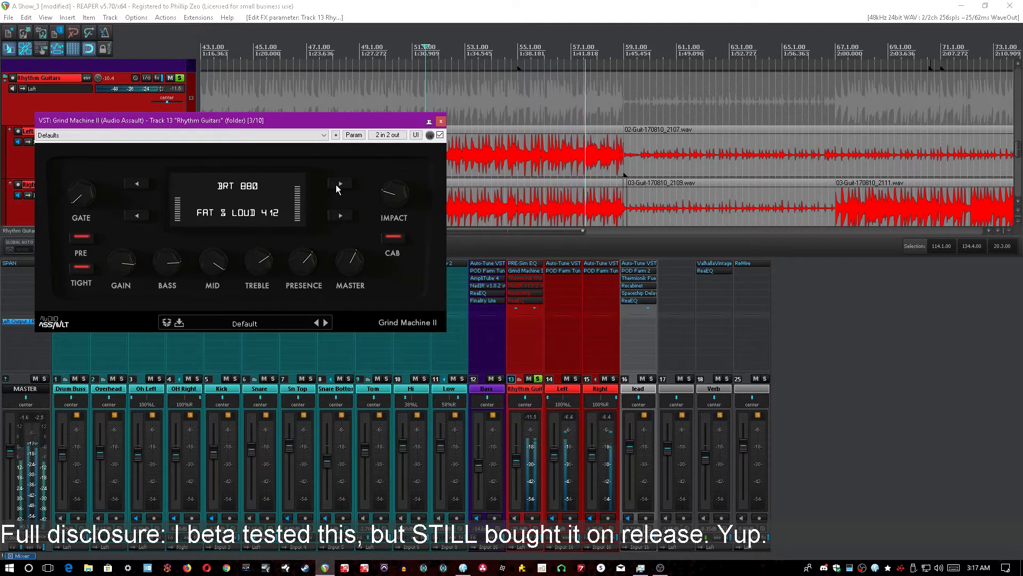
{"action": "left_click", "coordinate": [339, 184]}
{"action": "left_click", "coordinate": [336, 184]}
{"action": "left_click", "coordinate": [336, 184]}
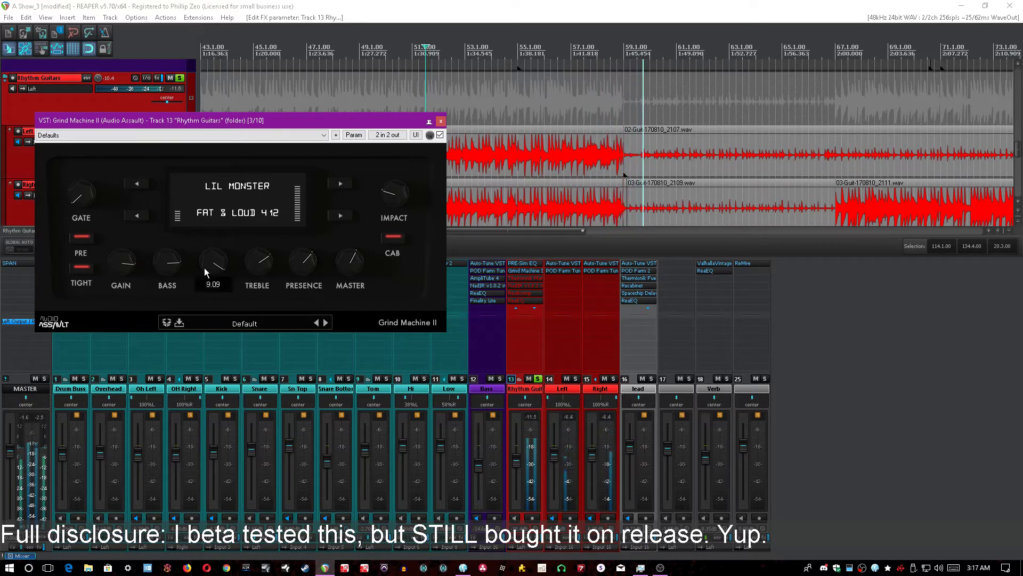
Step: Load Grind Machine II's Default preset and raise its Master level
{"action": "double_click", "coordinate": [219, 269]}
{"action": "left_click", "coordinate": [244, 324]}
{"action": "left_click", "coordinate": [251, 365]}
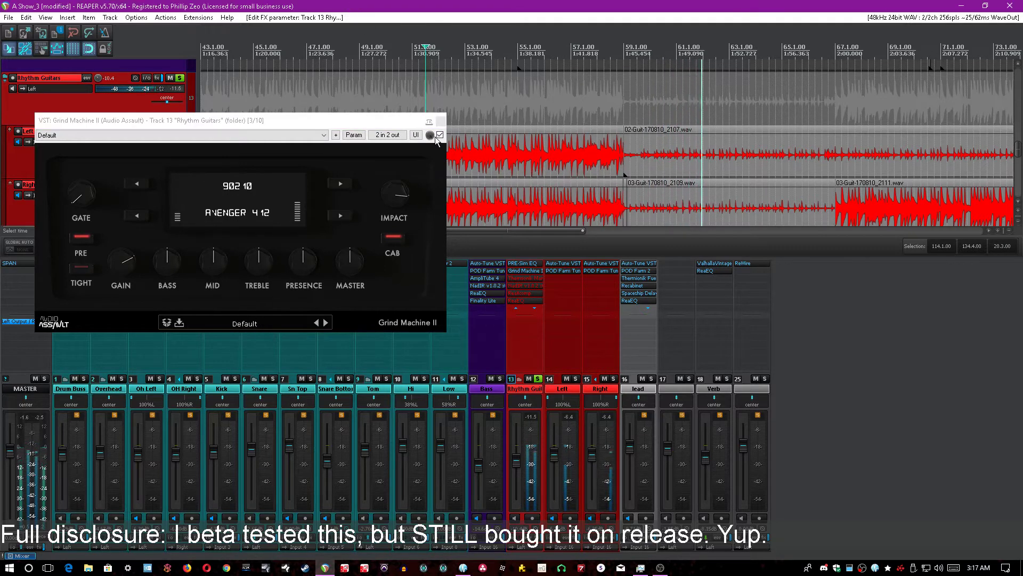
{"action": "left_click_drag", "start_coordinate": [345, 264], "coordinate": [346, 257]}
{"action": "mouse_move", "coordinate": [125, 273]}
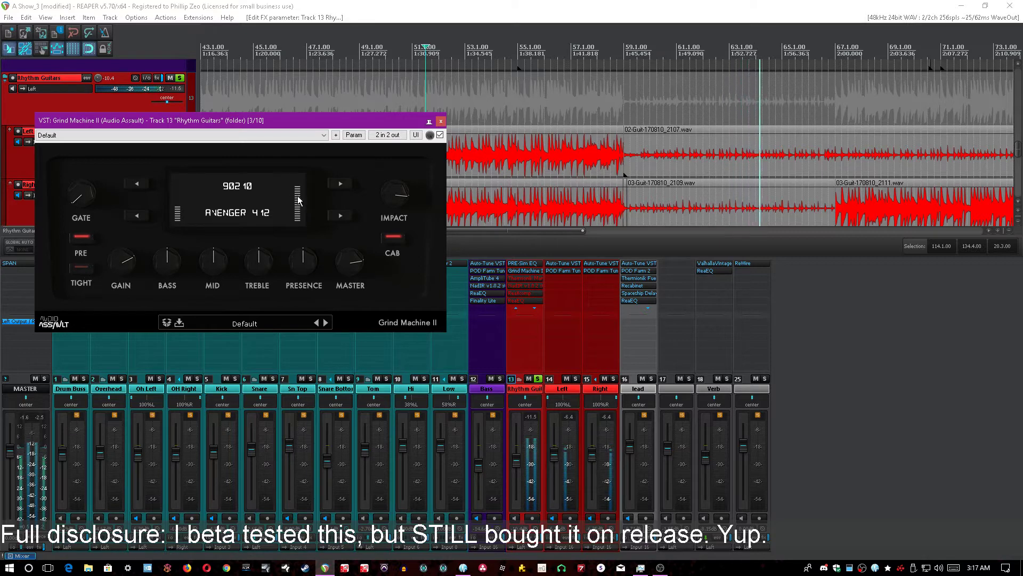
Step: Switch Grind Machine II's amp model to BRT 880, stop playback and save the project
{"action": "left_click", "coordinate": [340, 184]}
{"action": "left_click", "coordinate": [340, 184]}
{"action": "left_click", "coordinate": [340, 184]}
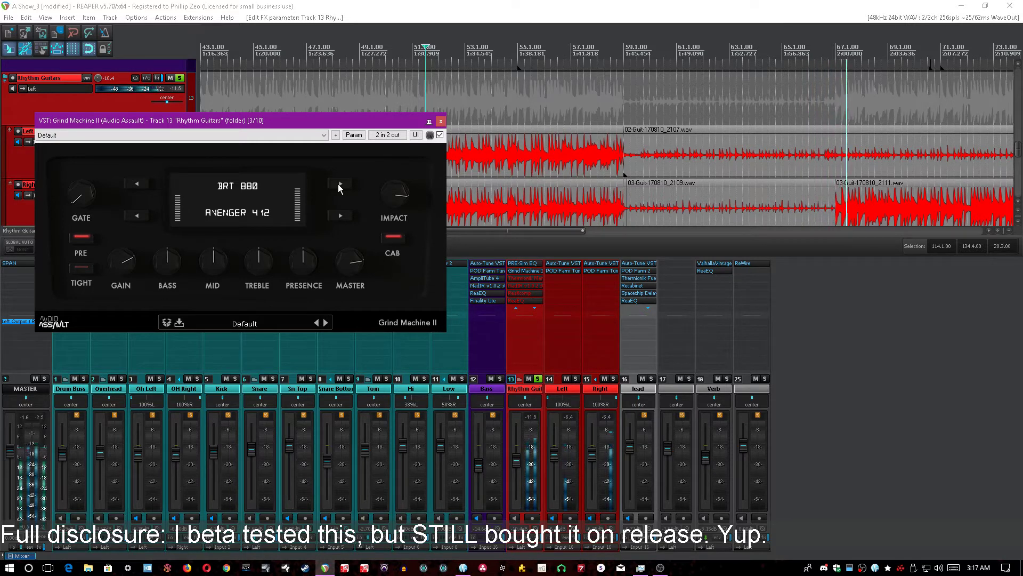
{"action": "left_click", "coordinate": [339, 5]}
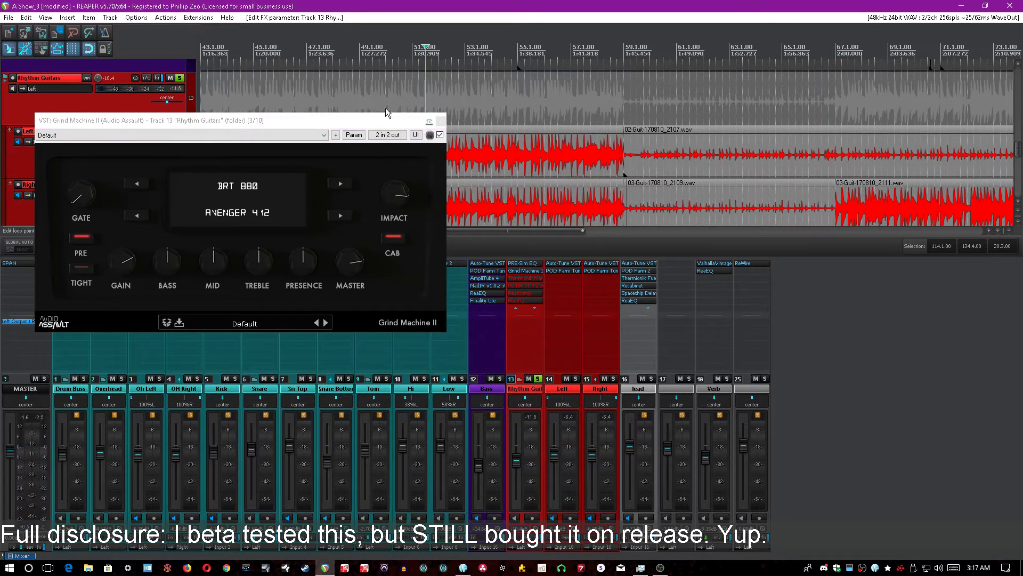
{"action": "key", "text": "ctrl+s"}
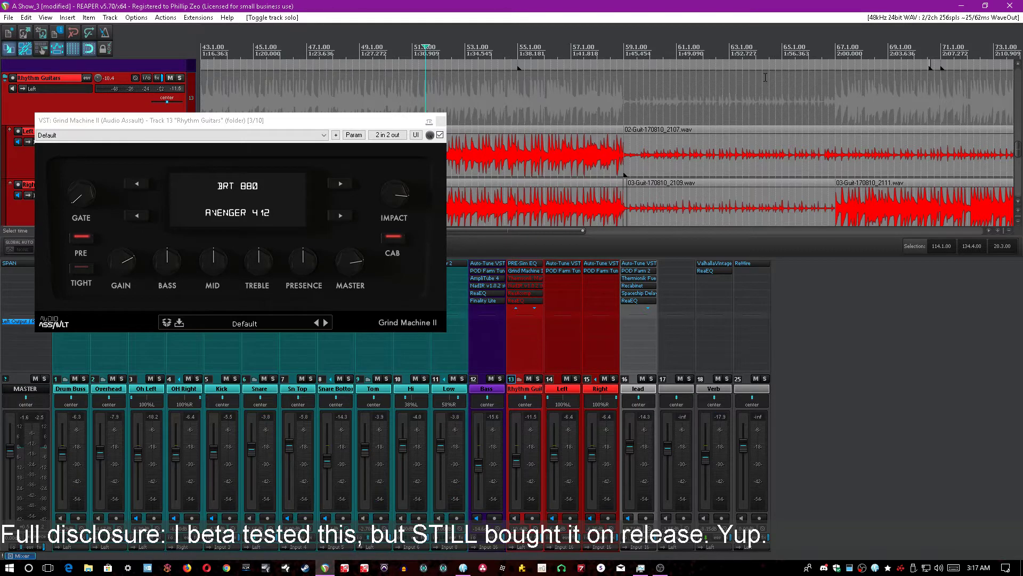
Step: Place the edit cursor near bar 64 and move the Grind Machine II window away from the track controls
{"action": "left_click", "coordinate": [769, 65]}
{"action": "key", "text": "space"}
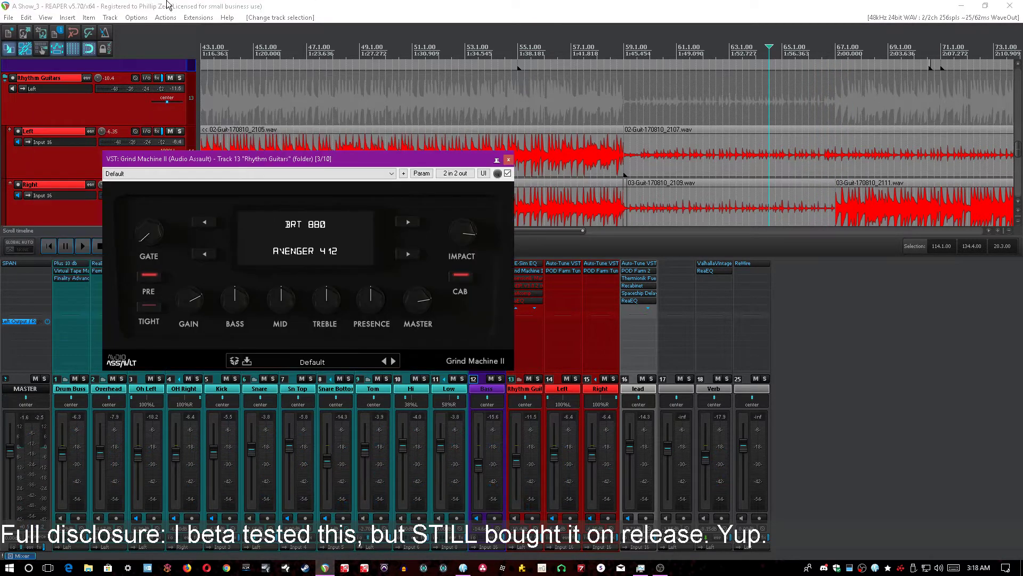
{"action": "left_click", "coordinate": [167, 66]}
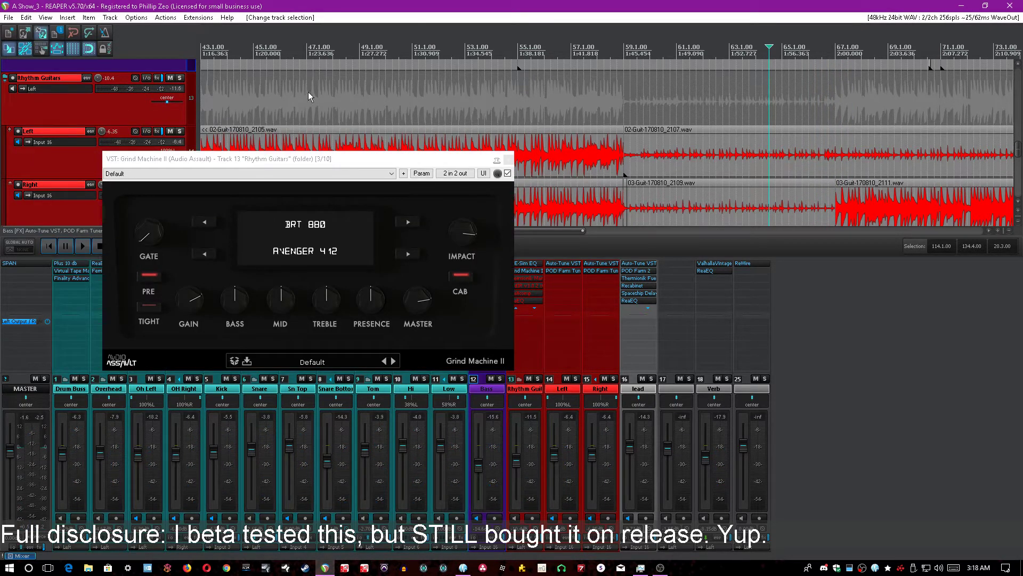
{"action": "scroll", "coordinate": [519, 104], "scroll_direction": "down", "scroll_amount": 3}
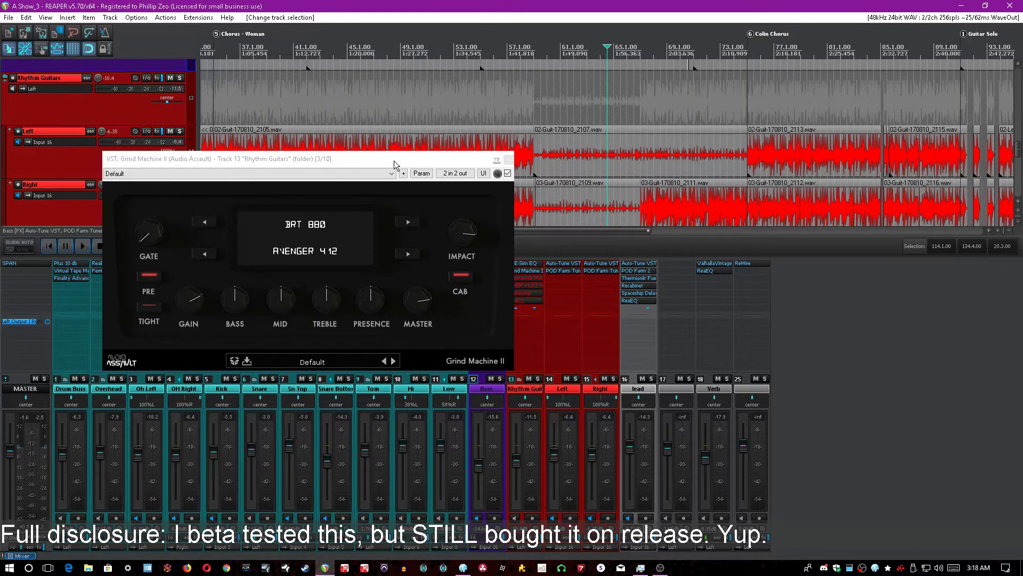
{"action": "left_click_drag", "start_coordinate": [395, 160], "coordinate": [423, 168]}
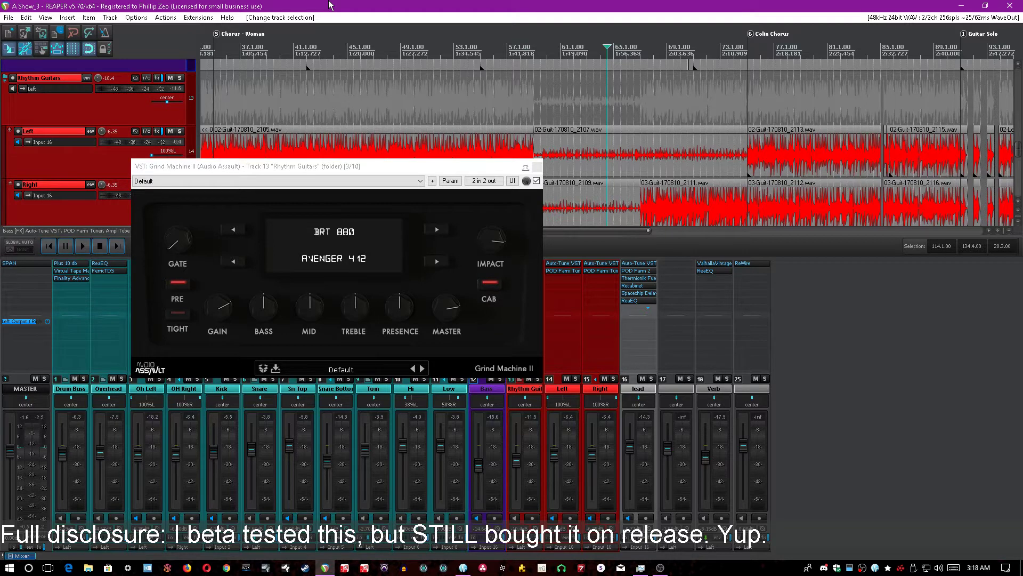
{"action": "left_click_drag", "start_coordinate": [341, 166], "coordinate": [392, 186]}
{"action": "scroll", "coordinate": [391, 74], "scroll_direction": "down", "scroll_amount": 2}
Step: Place the edit cursor near bar 44 in the Chorus - Woman section and move the Grind Machine II window off the mixer strips
{"action": "left_click", "coordinate": [444, 104]}
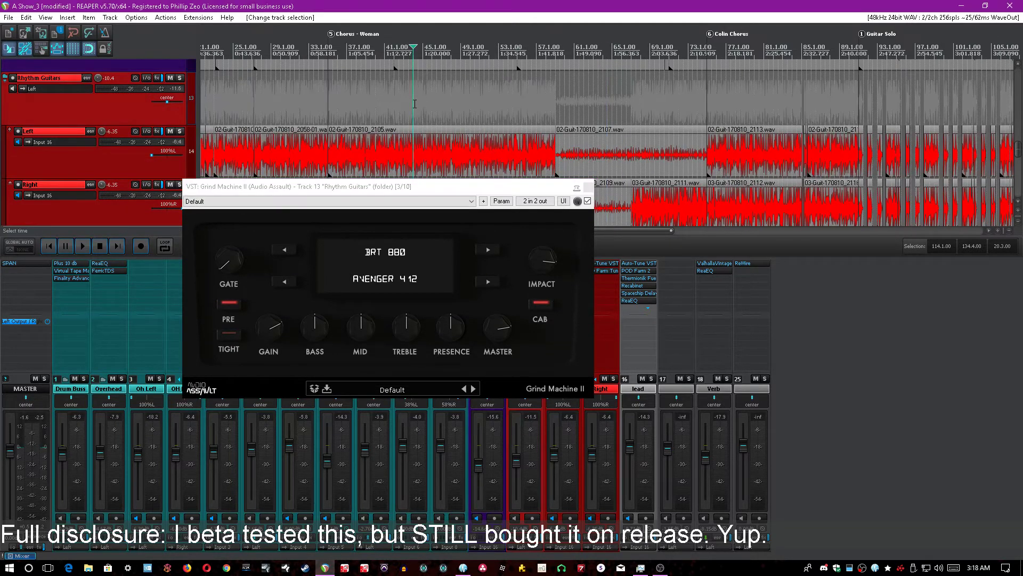
{"action": "scroll", "coordinate": [438, 160], "scroll_direction": "up", "scroll_amount": 3}
{"action": "left_click", "coordinate": [394, 370]}
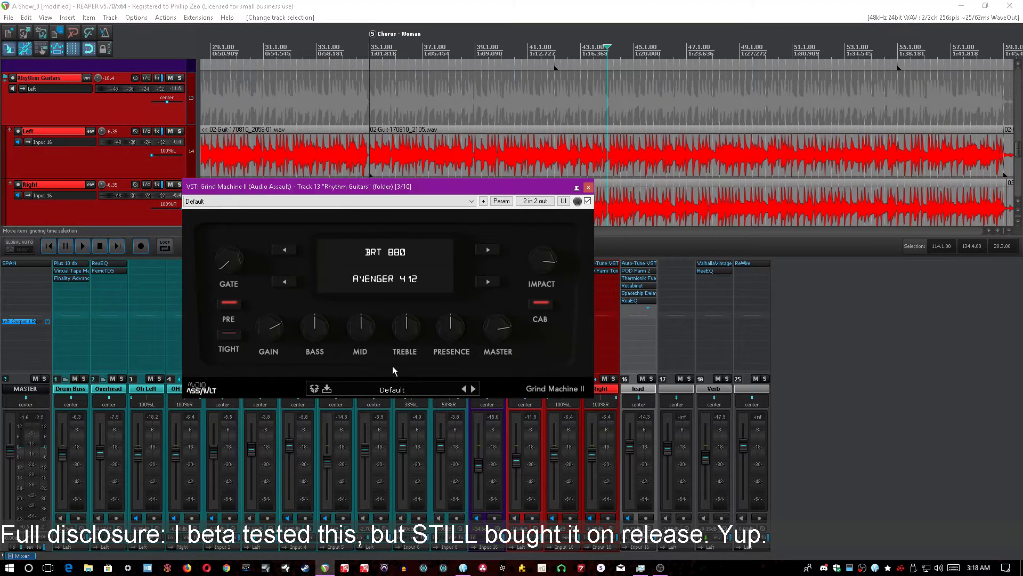
{"action": "mouse_move", "coordinate": [234, 258]}
{"action": "left_click_drag", "start_coordinate": [300, 191], "coordinate": [230, 128]}
{"action": "left_click", "coordinate": [394, 5]}
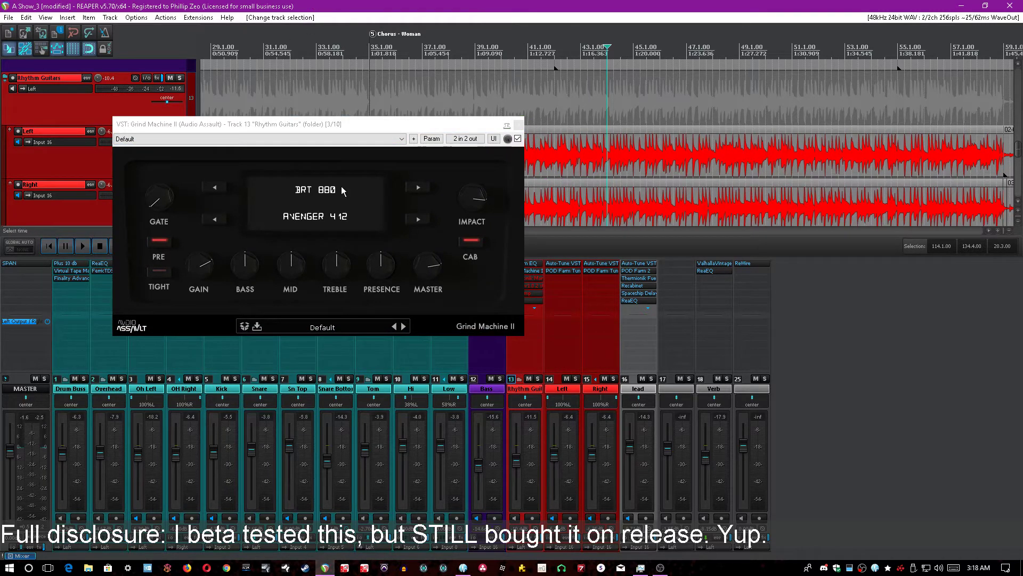
Step: Solo Rhythm Guitars and play them from the edit cursor near bar 44
{"action": "left_click", "coordinate": [167, 203]}
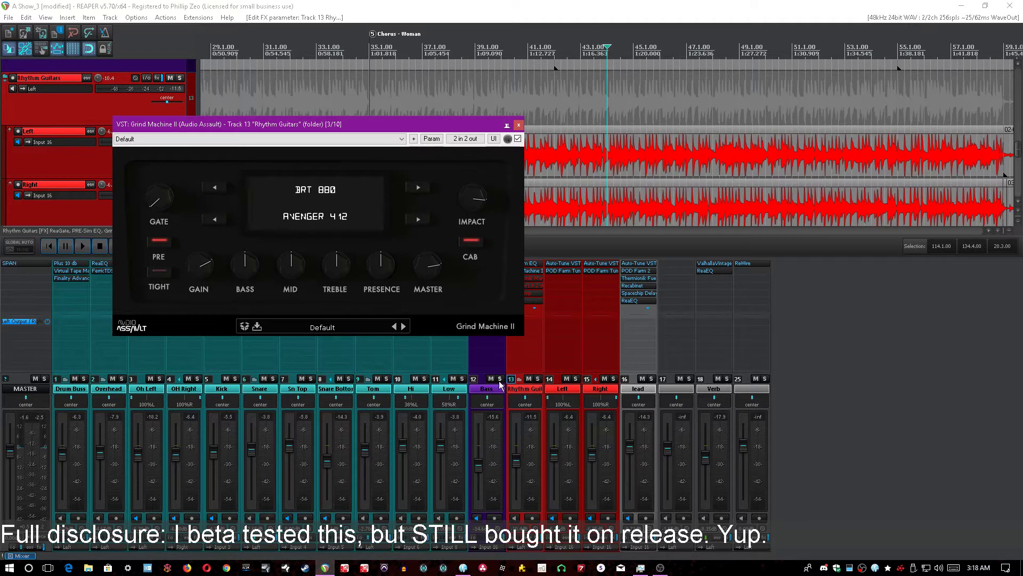
{"action": "left_click", "coordinate": [538, 379]}
{"action": "scroll", "coordinate": [461, 68], "scroll_direction": "up", "scroll_amount": 3}
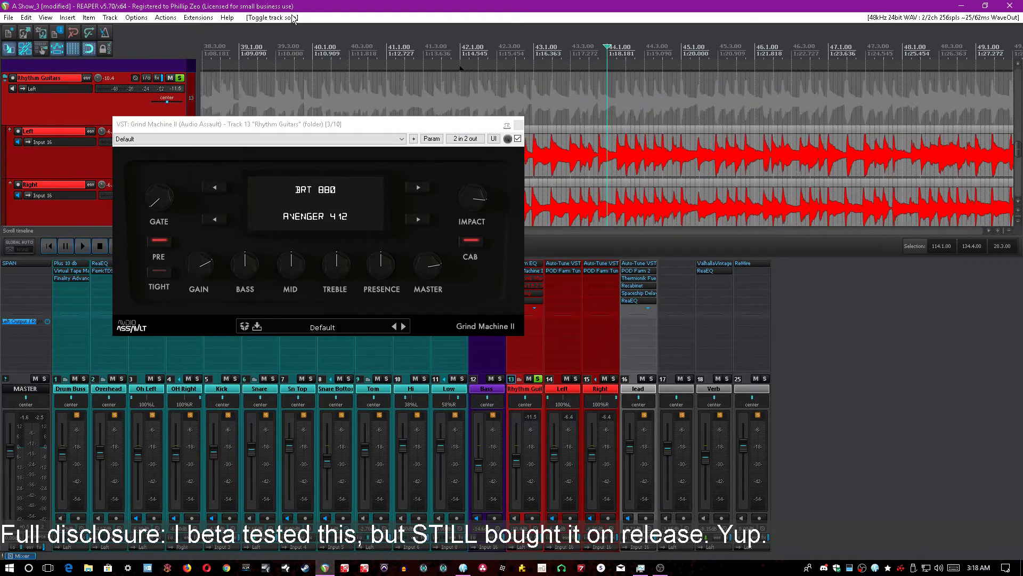
{"action": "key", "text": "space"}
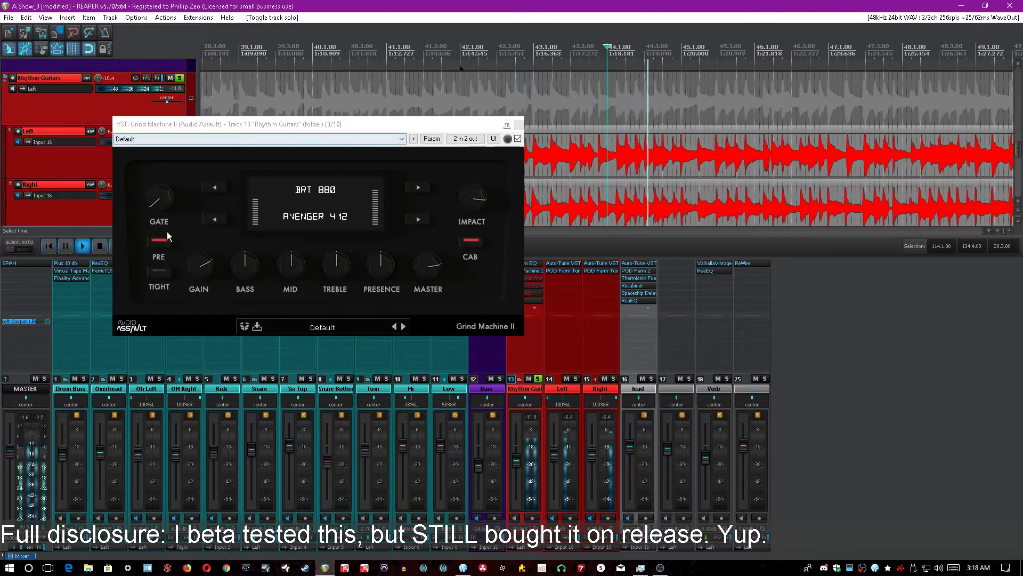
Step: Turn on Grind Machine II's Tight switch, adjust its Impact knob and stop playback
{"action": "left_click", "coordinate": [154, 274]}
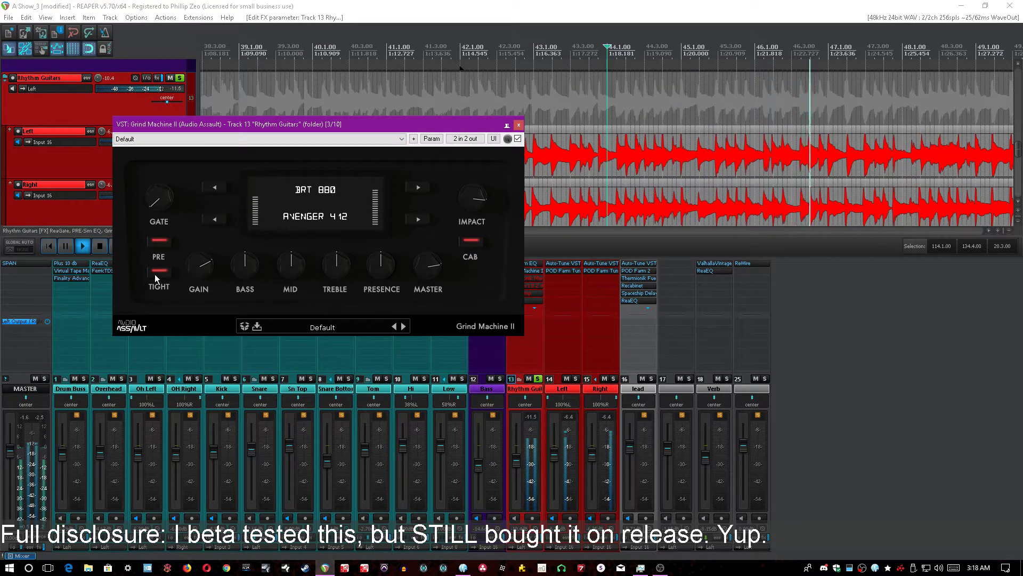
{"action": "mouse_move", "coordinate": [468, 200]}
{"action": "key", "text": "space"}
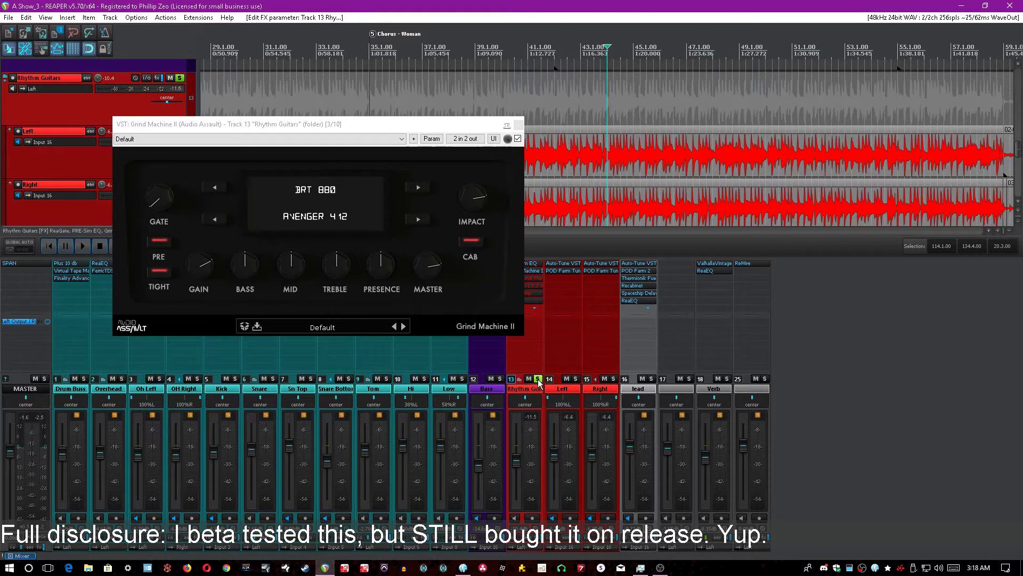
Step: Turn Grind Machine II's Gate knob up to just past the middle and toggle playback to check the result
{"action": "left_click_drag", "start_coordinate": [163, 203], "coordinate": [190, 181]}
{"action": "key", "text": "space"}
{"action": "left_click", "coordinate": [271, 4]}
{"action": "scroll", "coordinate": [616, 145], "scroll_direction": "down", "scroll_amount": 3}
{"action": "left_click", "coordinate": [750, 111]}
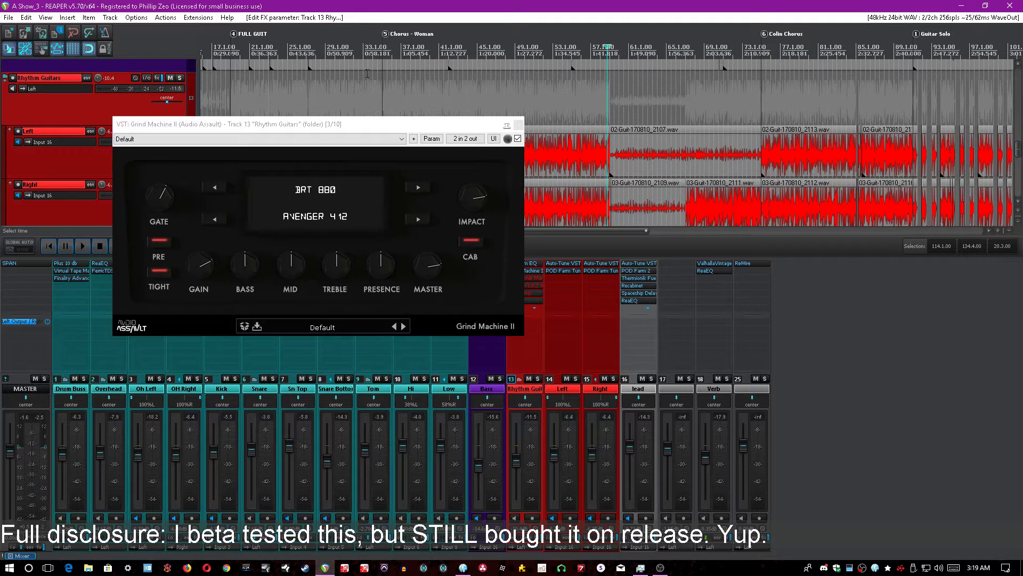
Step: Make a time selection from 57.3.00 to 62.1.00, with the plugin window moved off the track controls, and play it looped
{"action": "left_click_drag", "start_coordinate": [545, 88], "coordinate": [564, 89]}
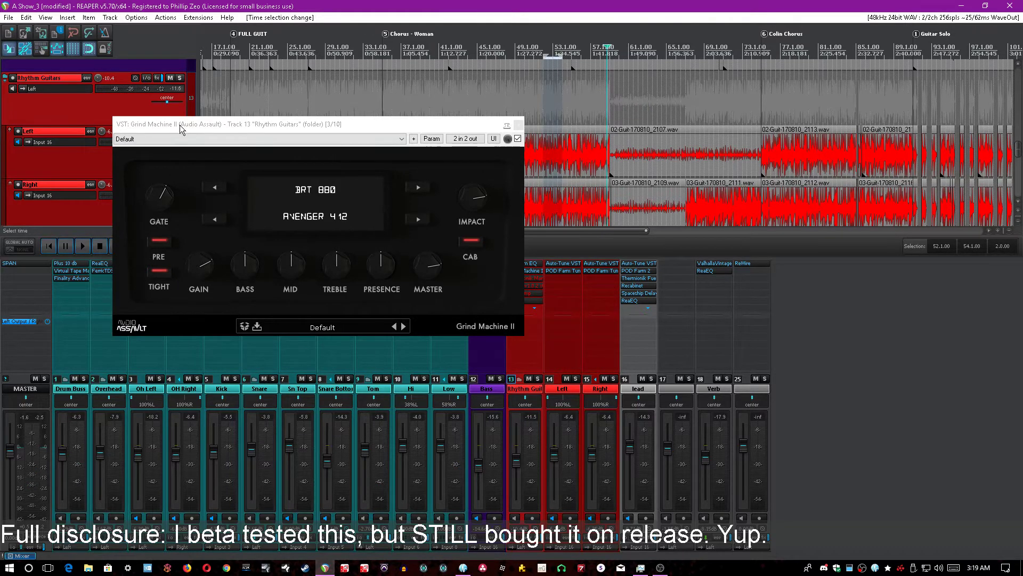
{"action": "left_click_drag", "start_coordinate": [180, 128], "coordinate": [323, 175]}
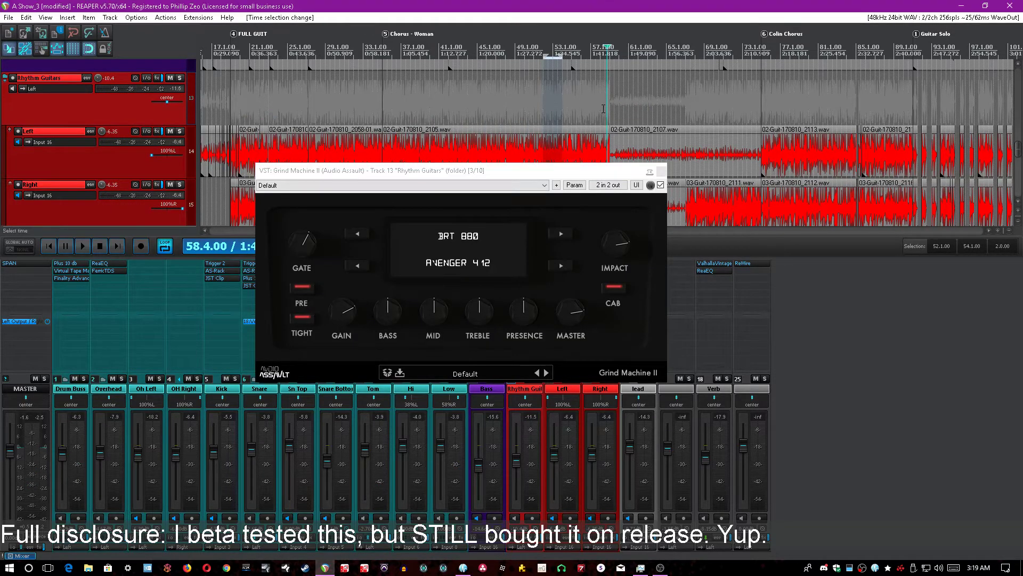
{"action": "left_click_drag", "start_coordinate": [600, 108], "coordinate": [640, 105]}
{"action": "scroll", "coordinate": [592, 147], "scroll_direction": "up", "scroll_amount": 5}
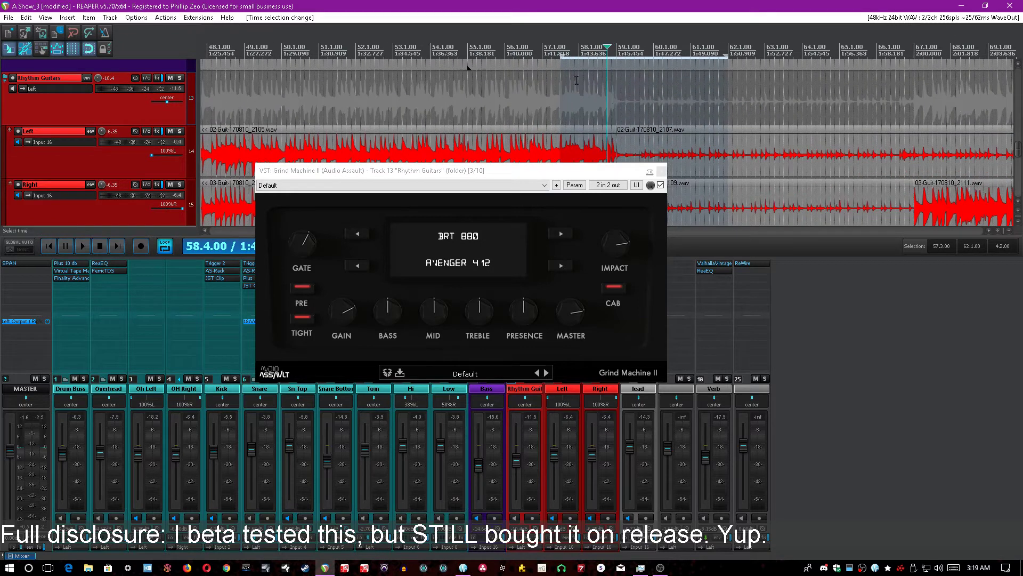
{"action": "key", "text": "space"}
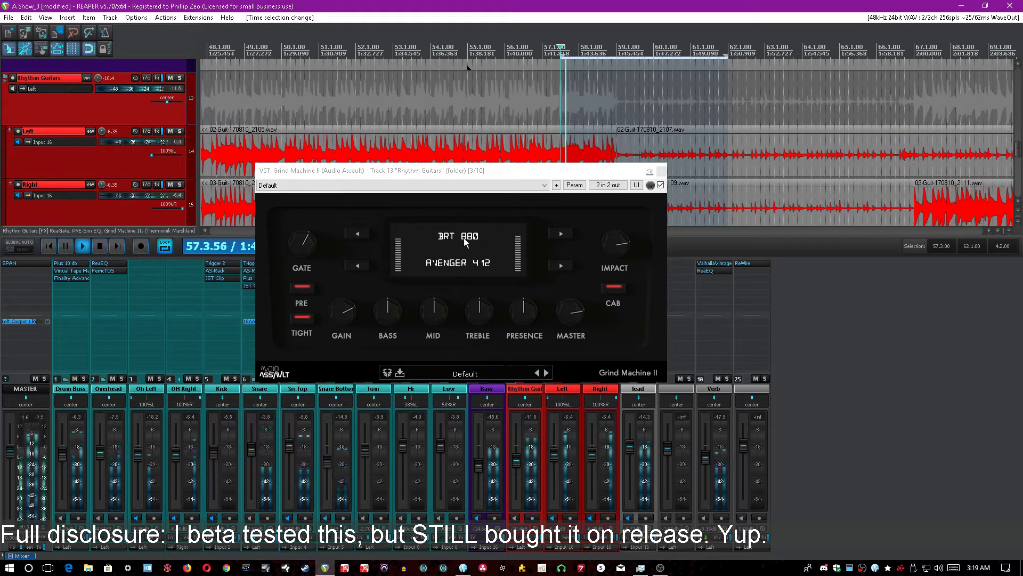
Step: Audition the amp models in order from Butterton to Mod 37 over the loop, and choose PVGL Fire
{"action": "left_click", "coordinate": [560, 235]}
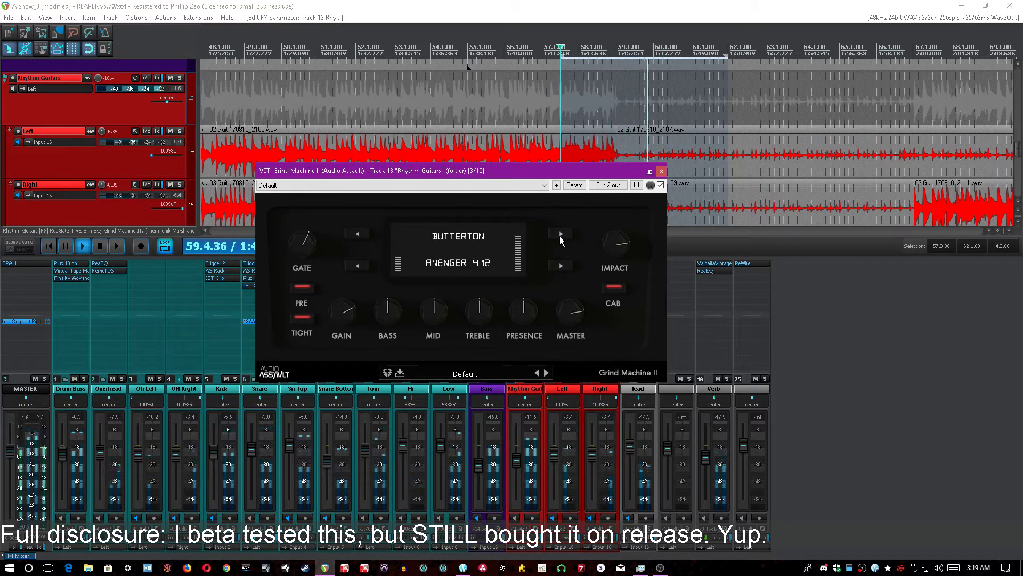
{"action": "left_click", "coordinate": [560, 234]}
{"action": "left_click", "coordinate": [561, 235]}
{"action": "left_click", "coordinate": [561, 235]}
{"action": "left_click", "coordinate": [497, 235]}
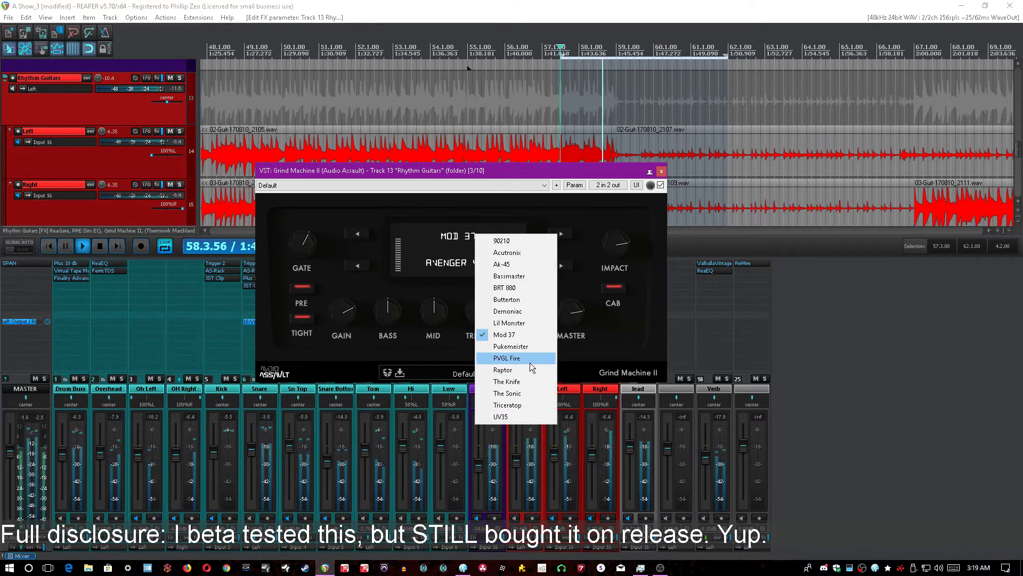
{"action": "left_click", "coordinate": [527, 358]}
Step: Advance the amp model from Raptor through The Sonic to Triceratop and stop playback
{"action": "left_click", "coordinate": [564, 233]}
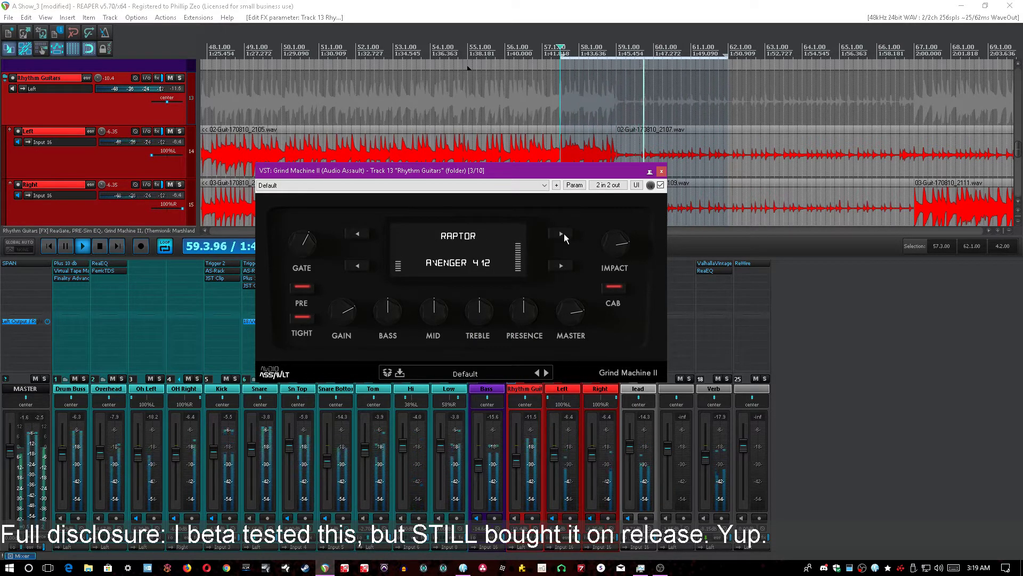
{"action": "left_click", "coordinate": [564, 233]}
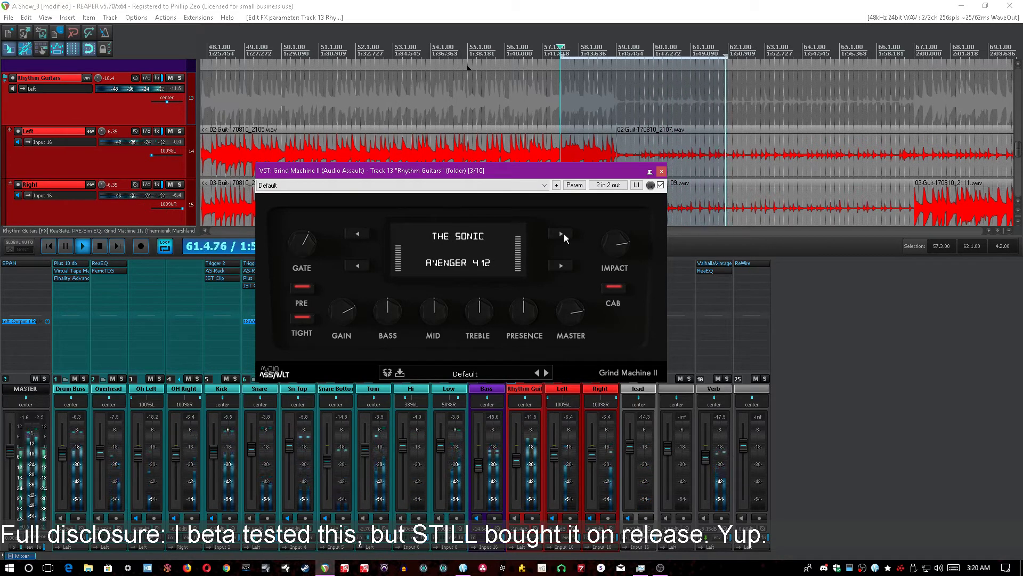
{"action": "left_click", "coordinate": [564, 233]}
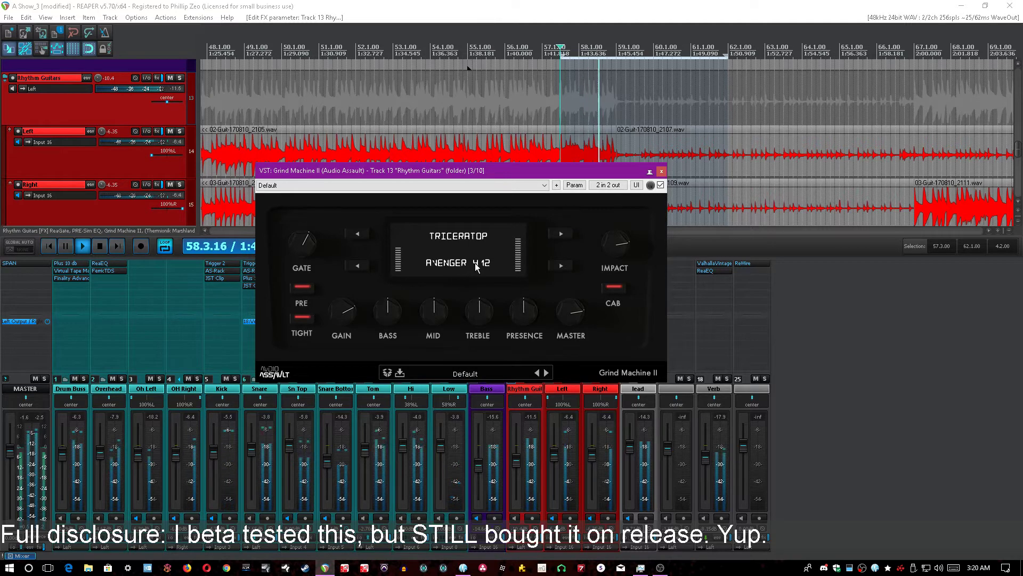
{"action": "left_click", "coordinate": [485, 5]}
{"action": "key", "text": "space"}
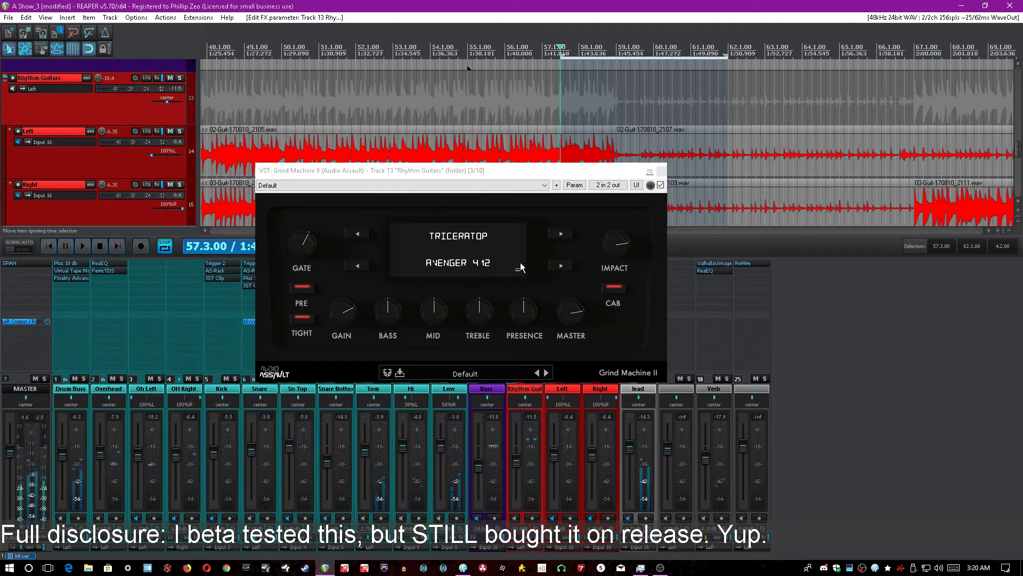
Step: Play the loop and audition the cabinets one after another from Big Fat 212 to The Modern 412
{"action": "left_click", "coordinate": [558, 265]}
{"action": "key", "text": "space"}
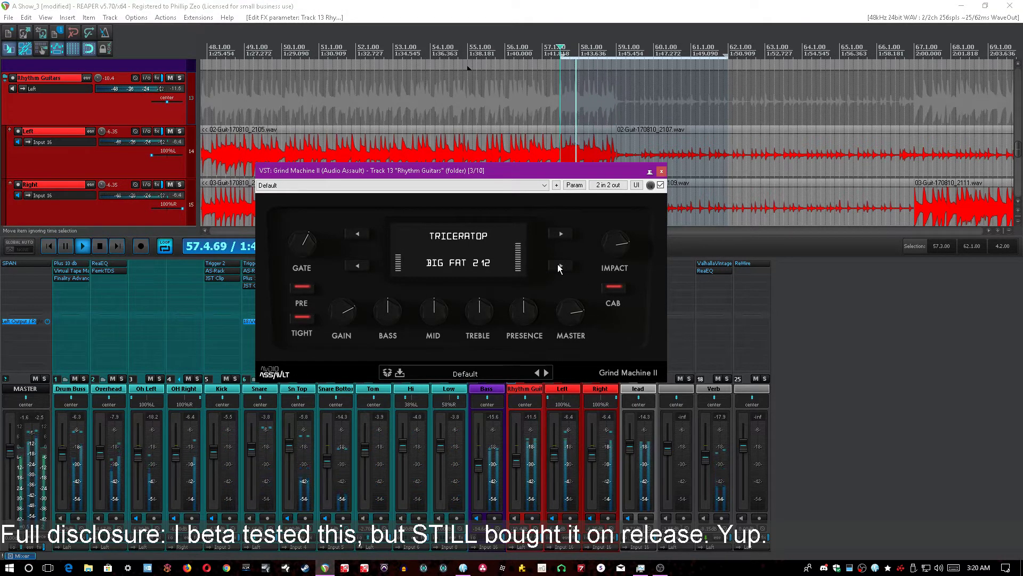
{"action": "left_click", "coordinate": [558, 266]}
{"action": "left_click", "coordinate": [559, 265]}
{"action": "left_click", "coordinate": [558, 266]}
{"action": "left_click", "coordinate": [558, 265]}
{"action": "left_click", "coordinate": [559, 265]}
{"action": "left_click", "coordinate": [559, 265]}
{"action": "left_click", "coordinate": [558, 265]}
{"action": "left_click", "coordinate": [559, 265]}
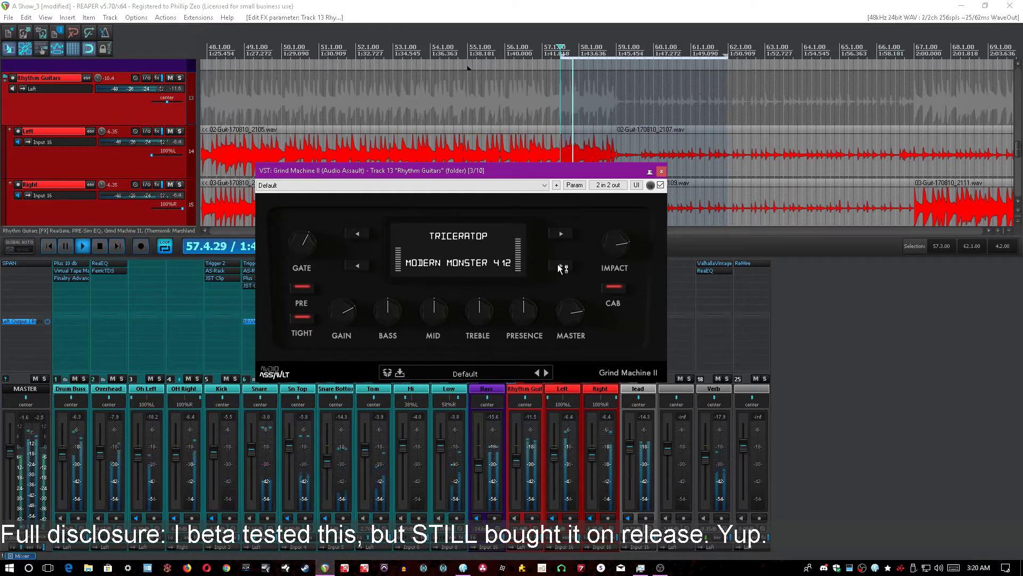
{"action": "left_click", "coordinate": [559, 265]}
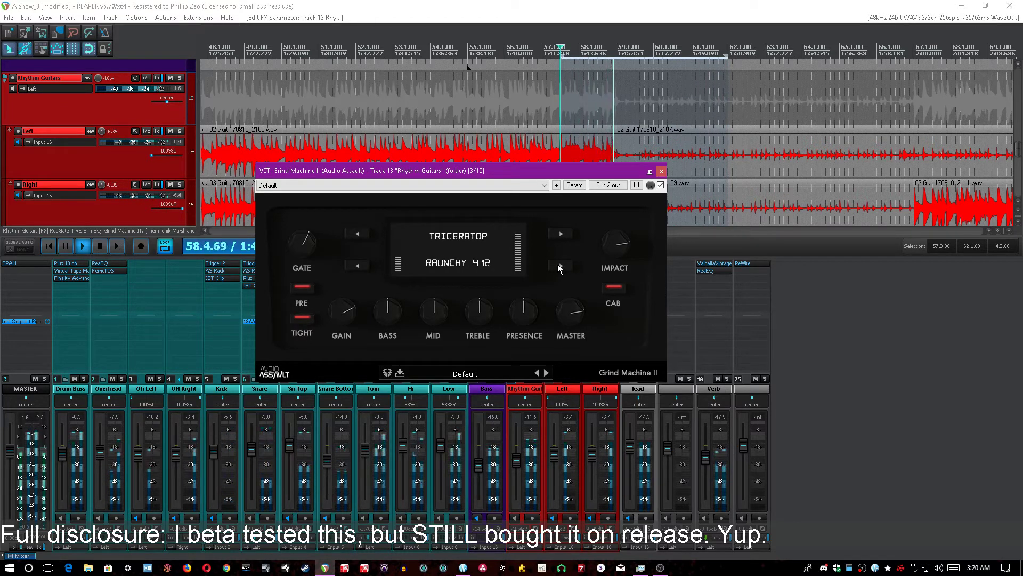
{"action": "left_click", "coordinate": [558, 265]}
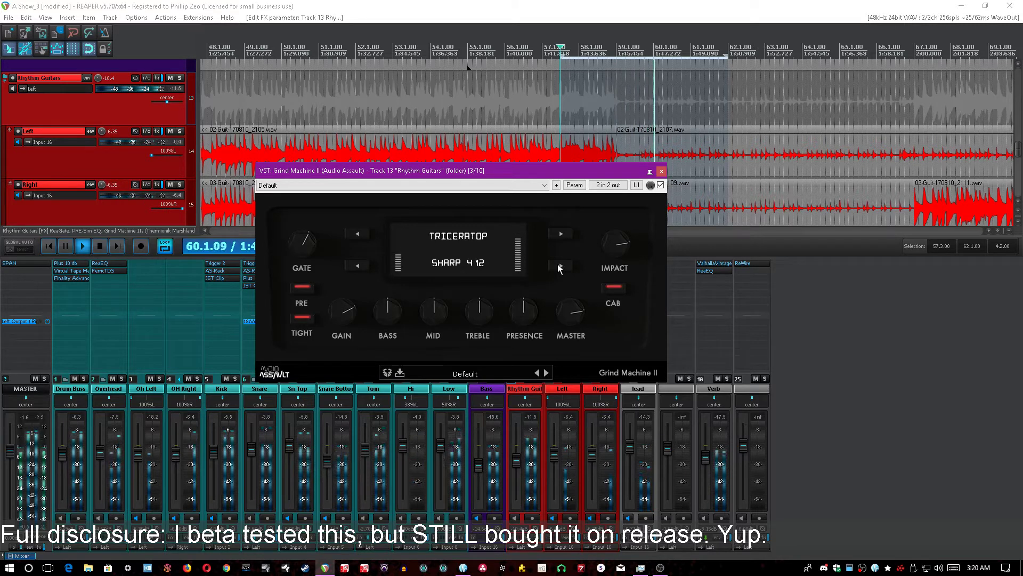
{"action": "left_click", "coordinate": [559, 266]}
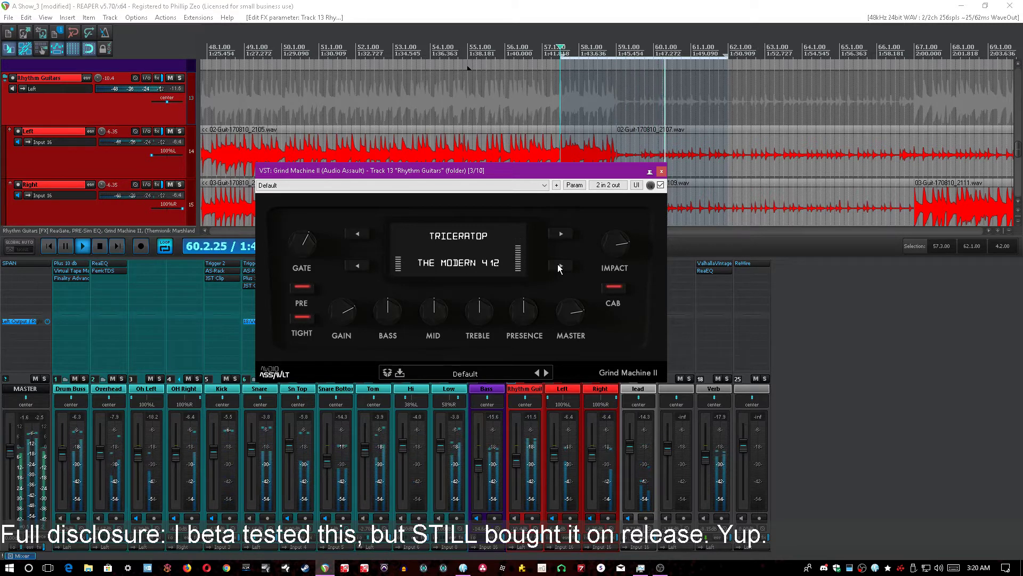
Step: Show the full list of cabinets, close it without changing the selection and stop playback
{"action": "left_click", "coordinate": [475, 260]}
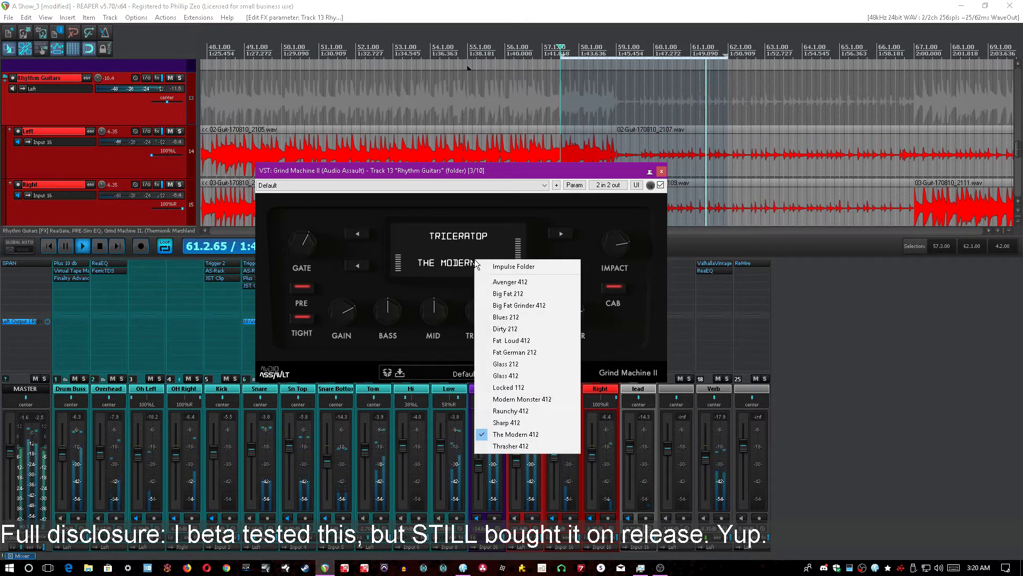
{"action": "left_click", "coordinate": [399, 5]}
{"action": "key", "text": "space"}
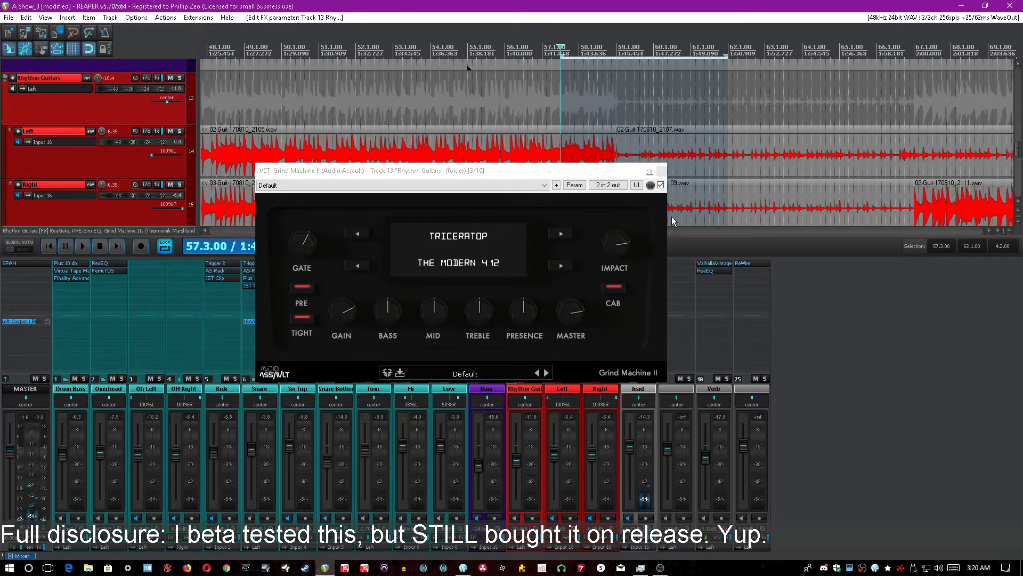
Step: Turn Grind Machine II's Impact knob down to 0.00 and move the plugin window off the Rhythm Guitars mixer strip
{"action": "left_click_drag", "start_coordinate": [619, 237], "coordinate": [618, 369]}
{"action": "left_click", "coordinate": [536, 3]}
{"action": "left_click", "coordinate": [549, 175]}
{"action": "left_click_drag", "start_coordinate": [550, 176], "coordinate": [371, 115]}
Step: Solo Rhythm Guitars, play the loop while moving the Impact knob and returning it to 0.00, and save the project
{"action": "left_click", "coordinate": [538, 379]}
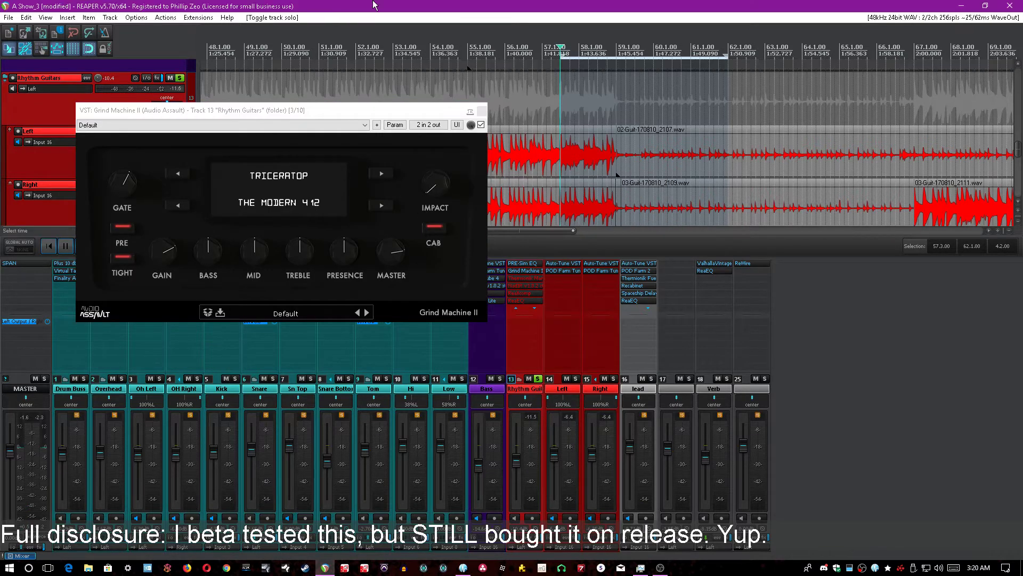
{"action": "key", "text": "space"}
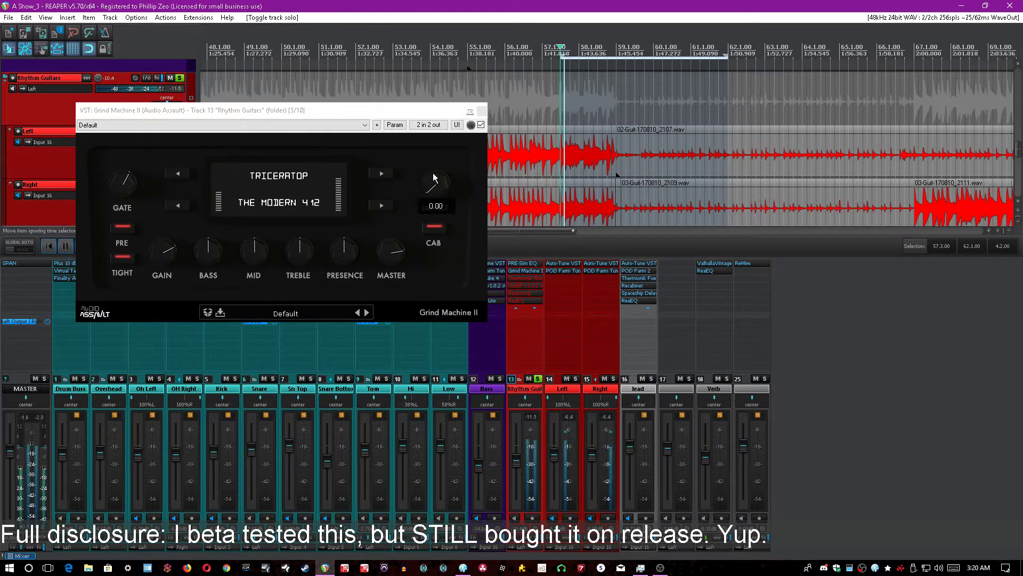
{"action": "left_click_drag", "start_coordinate": [433, 172], "coordinate": [425, 323]}
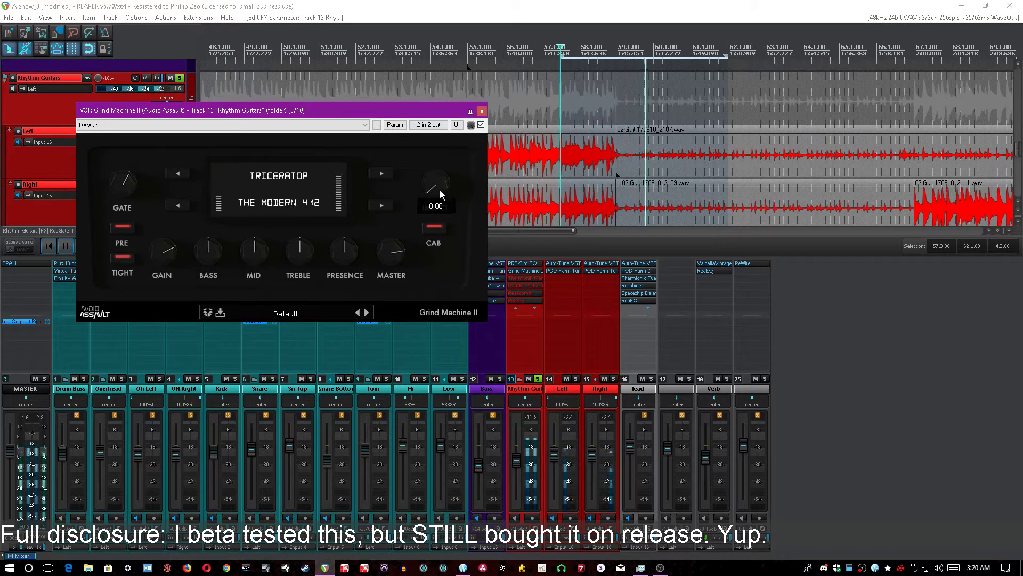
{"action": "mouse_move", "coordinate": [440, 187]}
{"action": "left_mouse_down"}
{"action": "mouse_move", "coordinate": [443, 101]}
{"action": "mouse_move", "coordinate": [425, 185]}
{"action": "left_mouse_up"}
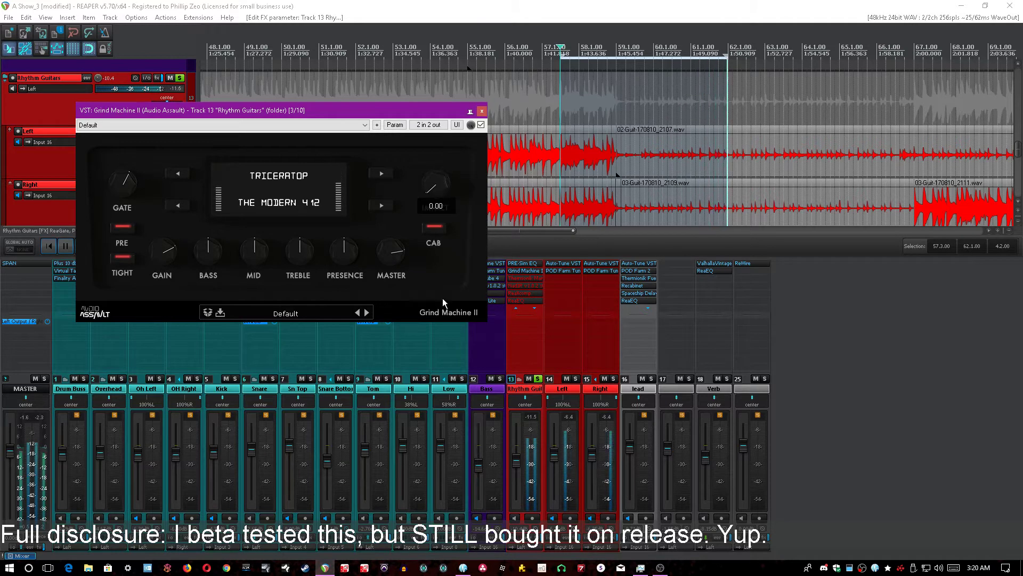
{"action": "left_click", "coordinate": [380, 8]}
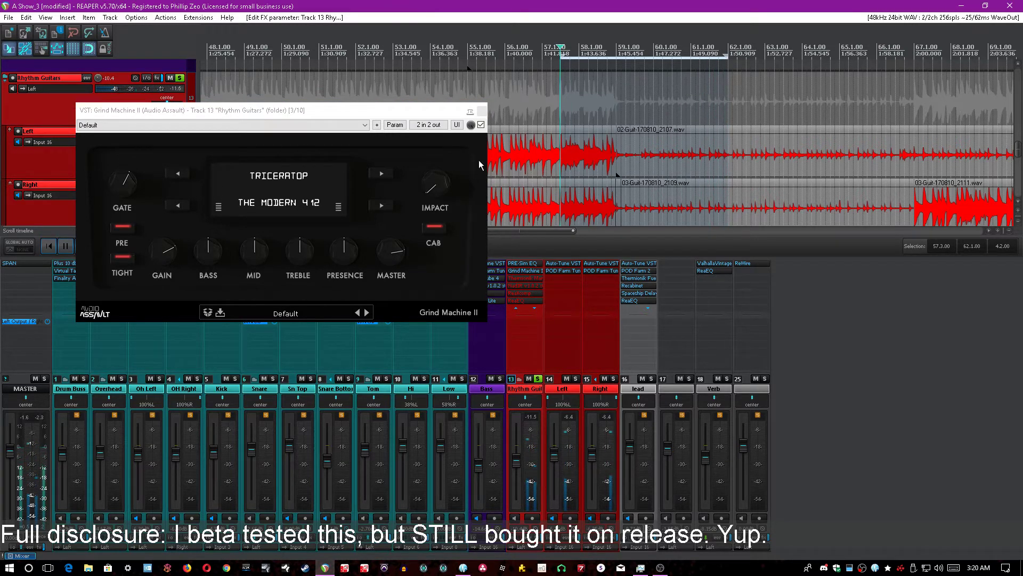
{"action": "key", "text": "ctrl+s"}
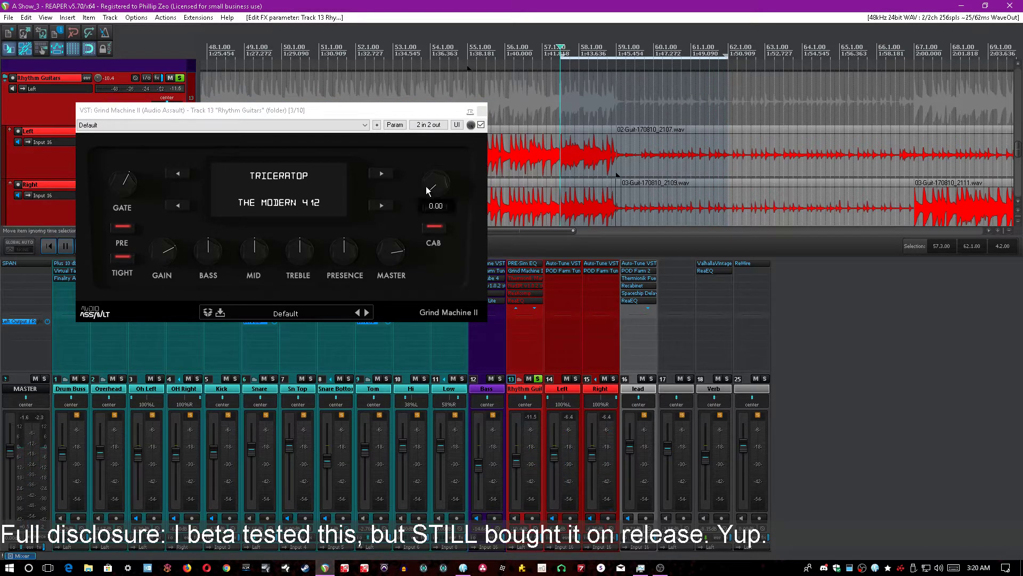
Step: Raise Impact in stages to 10.00 and 40.91, and save the project
{"action": "left_click_drag", "start_coordinate": [427, 187], "coordinate": [431, 178]}
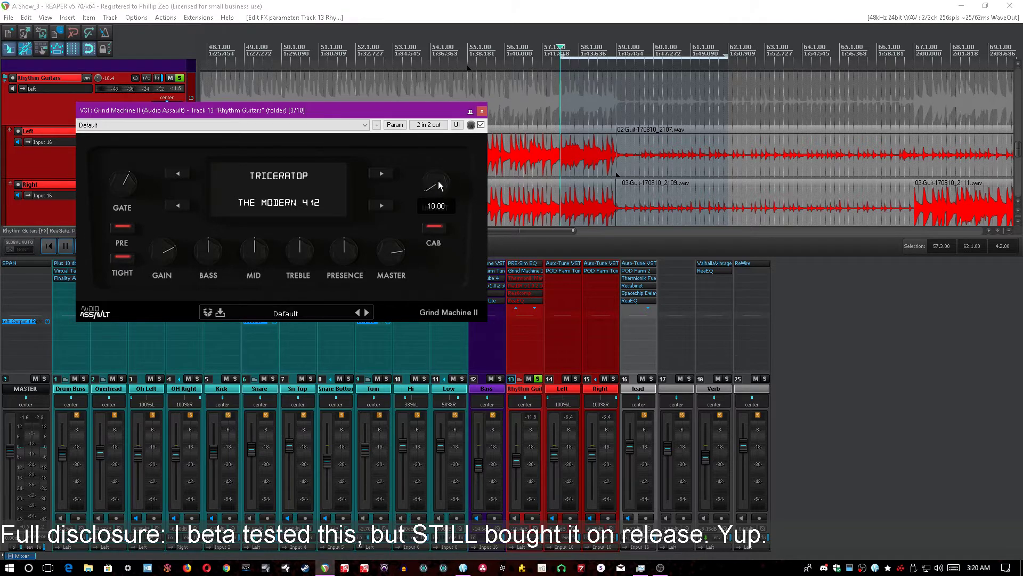
{"action": "left_click_drag", "start_coordinate": [436, 177], "coordinate": [436, 163]}
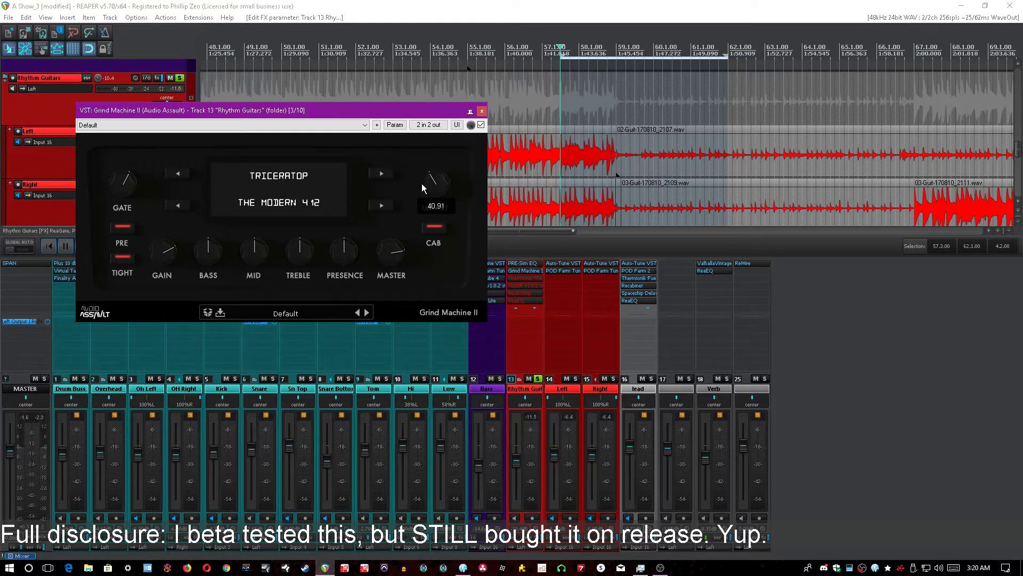
{"action": "key", "text": "ctrl+s"}
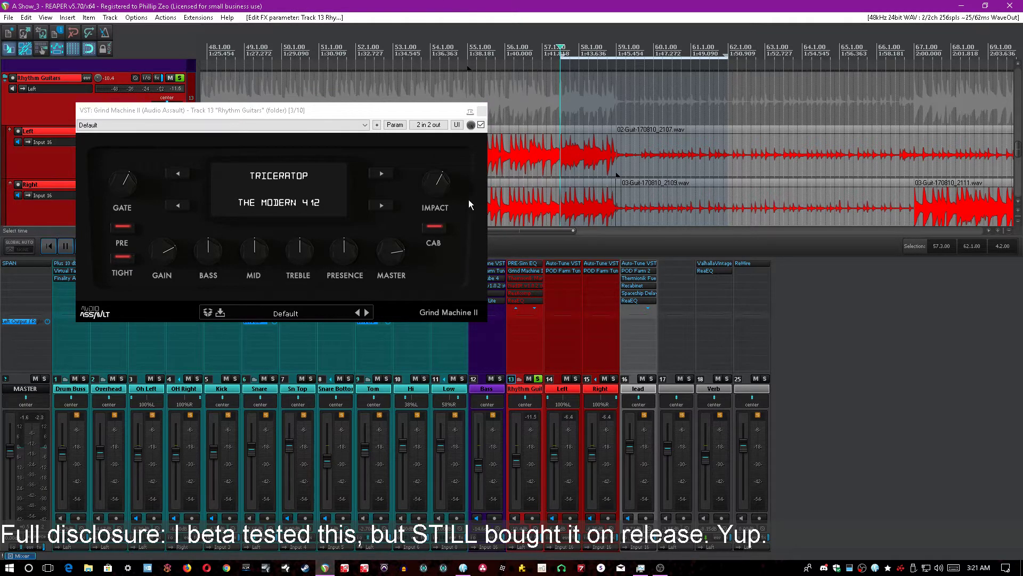
Step: Lower Impact to near its minimum, turn Bass well up and play the soloed guitars
{"action": "left_click_drag", "start_coordinate": [439, 182], "coordinate": [440, 201]}
{"action": "left_click", "coordinate": [416, 84]}
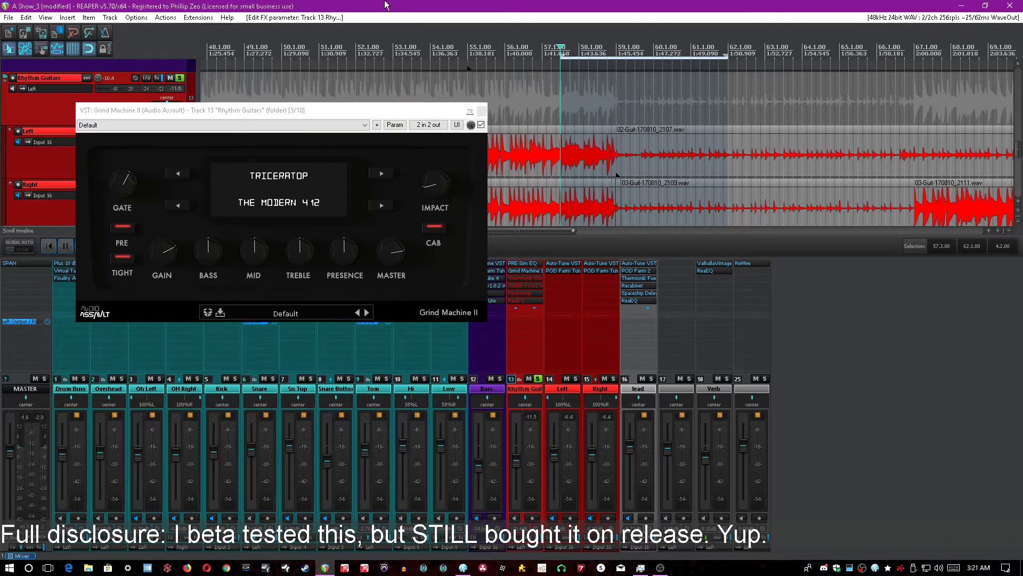
{"action": "left_click_drag", "start_coordinate": [209, 258], "coordinate": [212, 237]}
{"action": "left_click", "coordinate": [341, 85]}
{"action": "key", "text": "space"}
{"action": "left_click", "coordinate": [216, 253]}
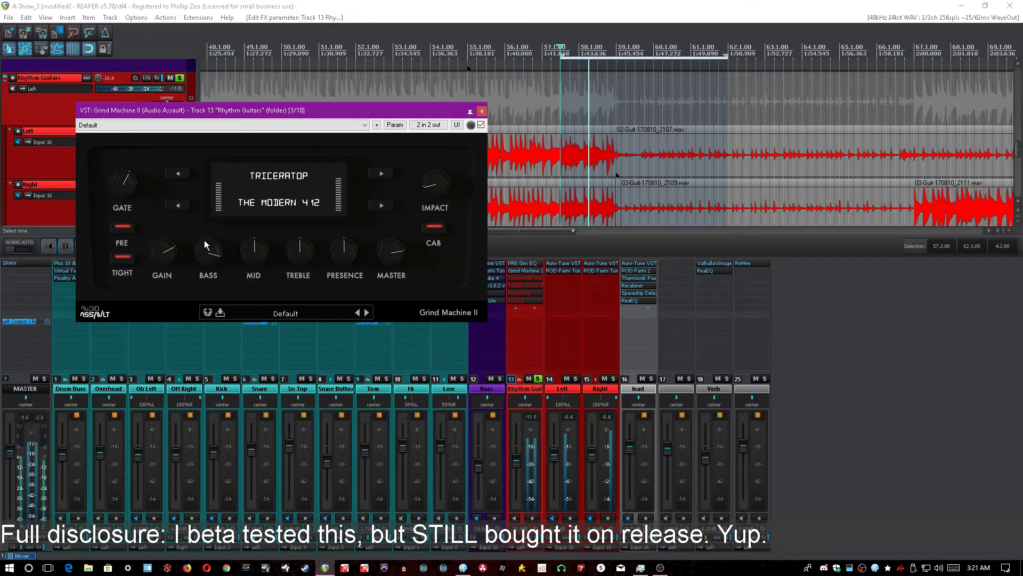
Step: Raise Impact to just past the middle, reduce Master and turn Bass to maximum while auditioning the soloed guitars
{"action": "mouse_move", "coordinate": [435, 186]}
{"action": "left_mouse_down"}
{"action": "mouse_move", "coordinate": [440, 150]}
{"action": "mouse_move", "coordinate": [428, 215]}
{"action": "mouse_move", "coordinate": [444, 177]}
{"action": "left_mouse_up"}
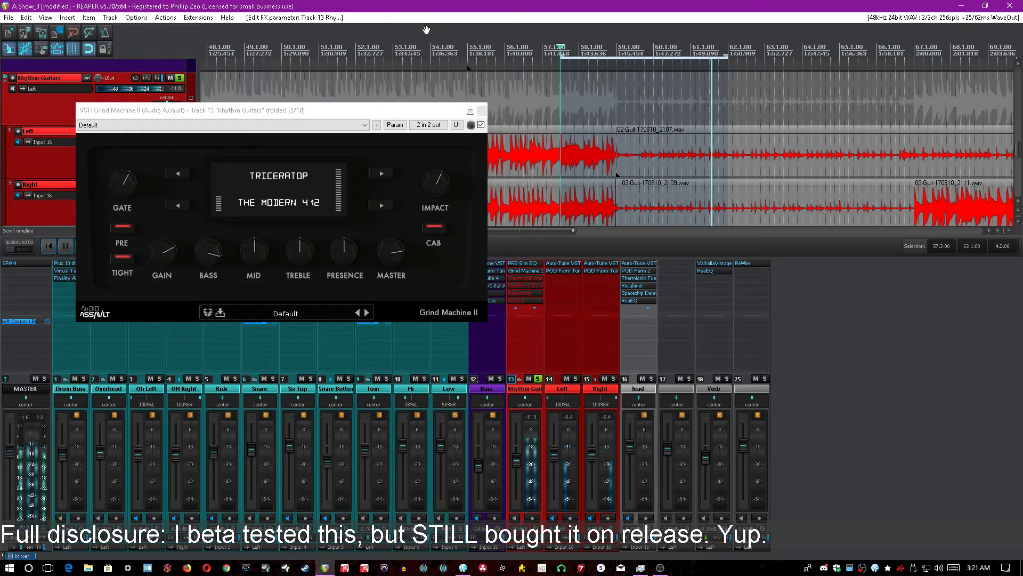
{"action": "left_click_drag", "start_coordinate": [396, 250], "coordinate": [392, 256]}
{"action": "left_click_drag", "start_coordinate": [437, 183], "coordinate": [442, 126]}
{"action": "left_click_drag", "start_coordinate": [213, 260], "coordinate": [219, 247]}
{"action": "left_click_drag", "start_coordinate": [433, 179], "coordinate": [440, 154]}
{"action": "left_click", "coordinate": [373, 5]}
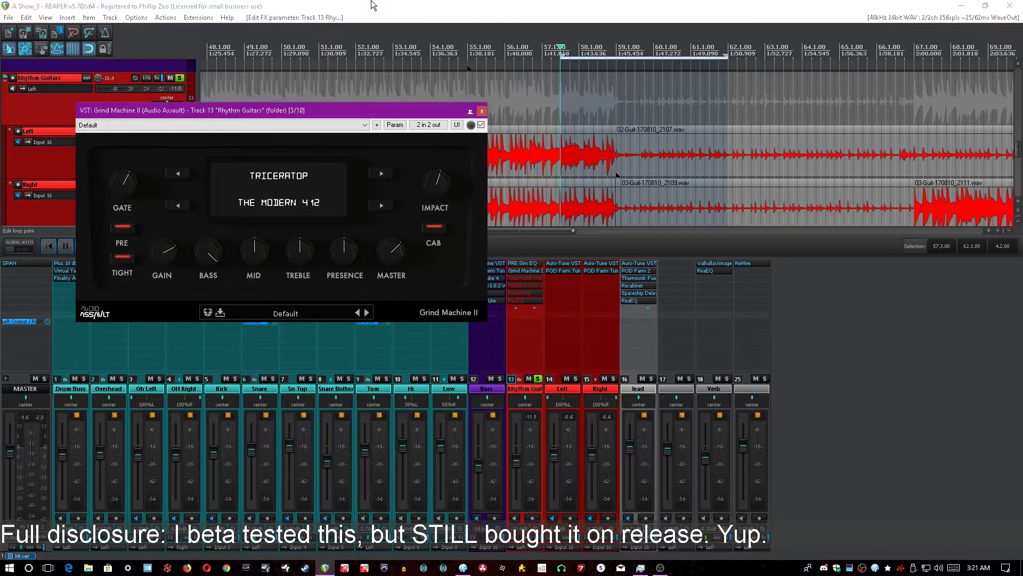
Step: Unsolo Rhythm Guitars and play the full mix while adjusting Grind Machine II's Bass and Gain knobs
{"action": "left_click_drag", "start_coordinate": [403, 114], "coordinate": [419, 120]}
{"action": "left_click", "coordinate": [538, 380]}
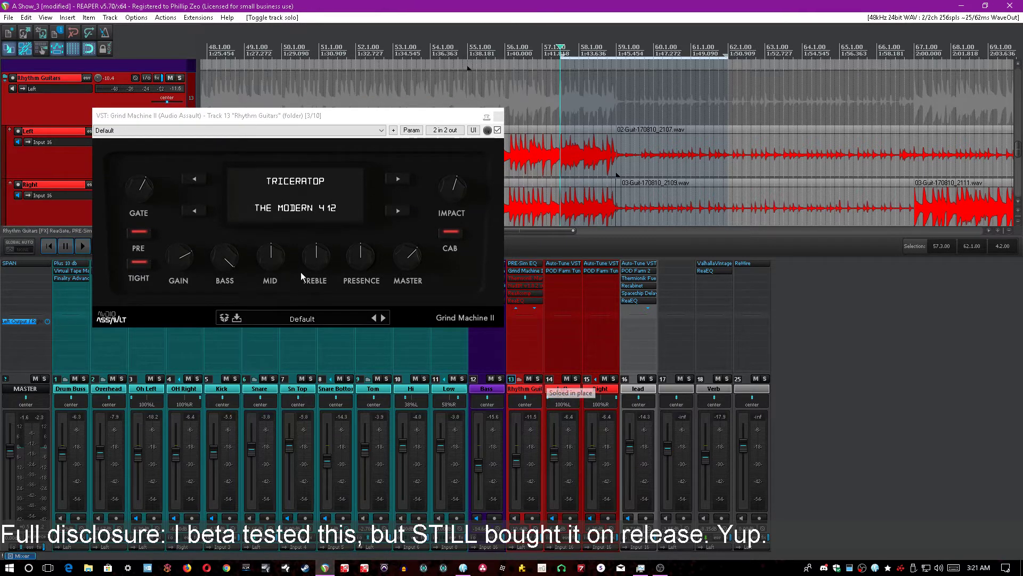
{"action": "key", "text": "space"}
{"action": "left_click_drag", "start_coordinate": [225, 261], "coordinate": [358, 255]}
{"action": "left_click_drag", "start_coordinate": [186, 258], "coordinate": [190, 259]}
Step: Close the Grind Machine II window, play the full mix from 53.2.00 and stop playback
{"action": "left_click", "coordinate": [498, 116]}
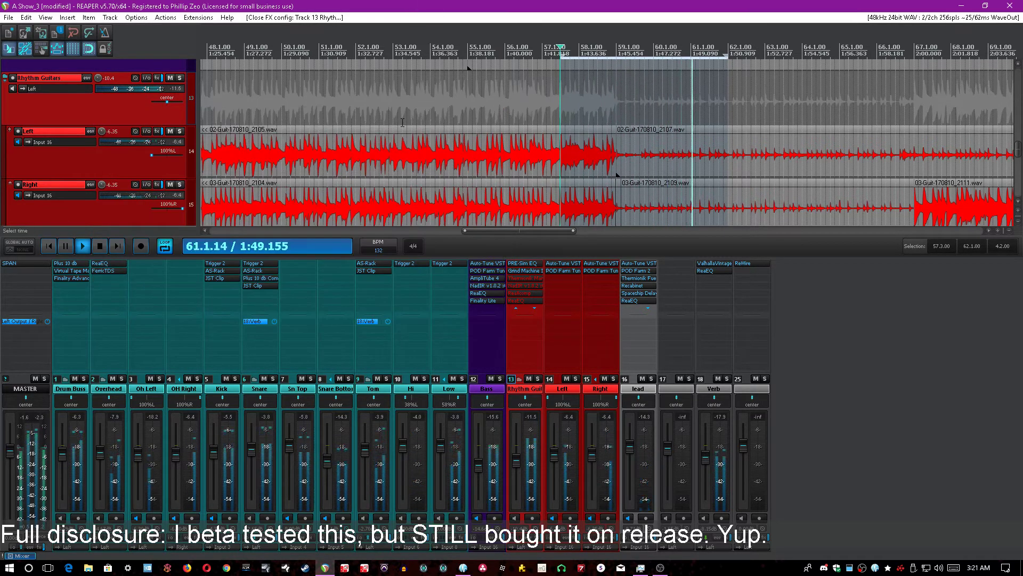
{"action": "scroll", "coordinate": [403, 122], "scroll_direction": "up", "scroll_amount": 1}
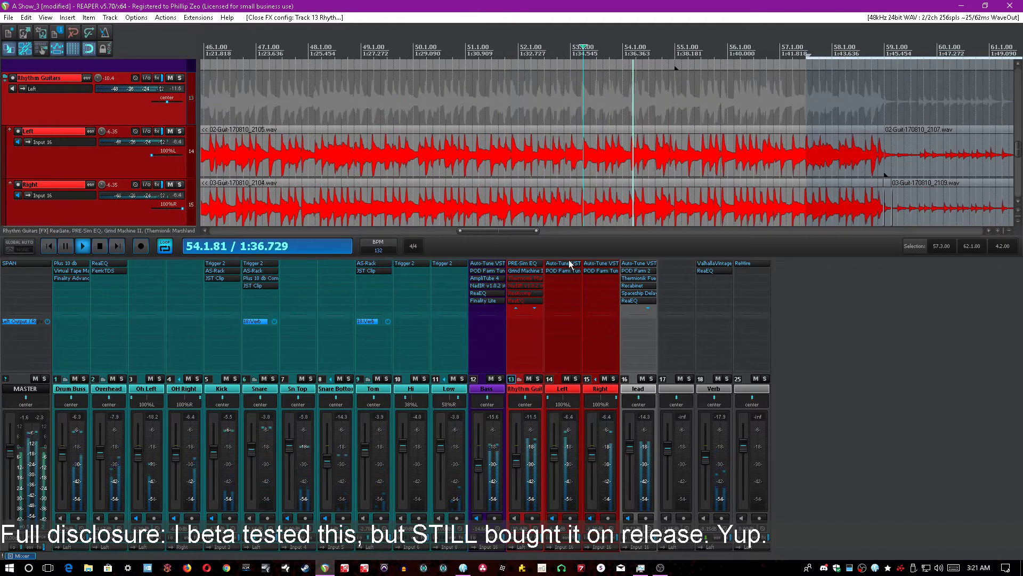
{"action": "key", "text": "space"}
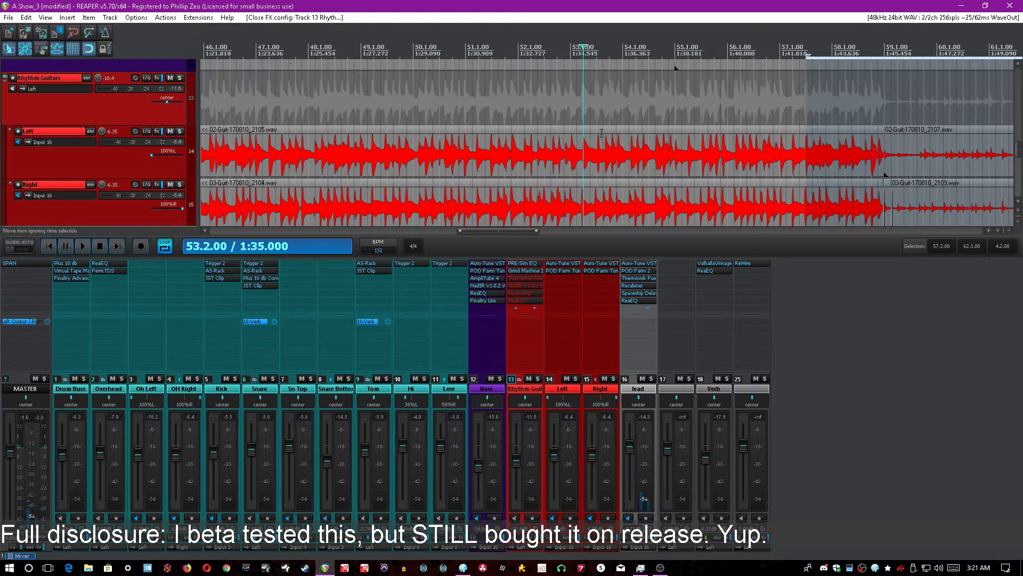
Step: Play the full mix from 57.2.50 while comparing Grind Machine II with Thermionik and NadIR by toggling their bypass, then save the project
{"action": "scroll", "coordinate": [736, 101], "scroll_direction": "down", "scroll_amount": 2}
{"action": "left_click", "coordinate": [761, 109]}
{"action": "key", "text": "space"}
{"action": "left_click", "coordinate": [532, 272], "text": "shift"}
{"action": "left_click", "coordinate": [531, 284], "text": "shift"}
{"action": "left_click", "coordinate": [532, 279], "text": "shift"}
{"action": "left_click", "coordinate": [518, 285], "text": "shift"}
{"action": "left_click", "coordinate": [527, 278], "text": "shift"}
{"action": "left_click", "coordinate": [529, 271], "text": "shift"}
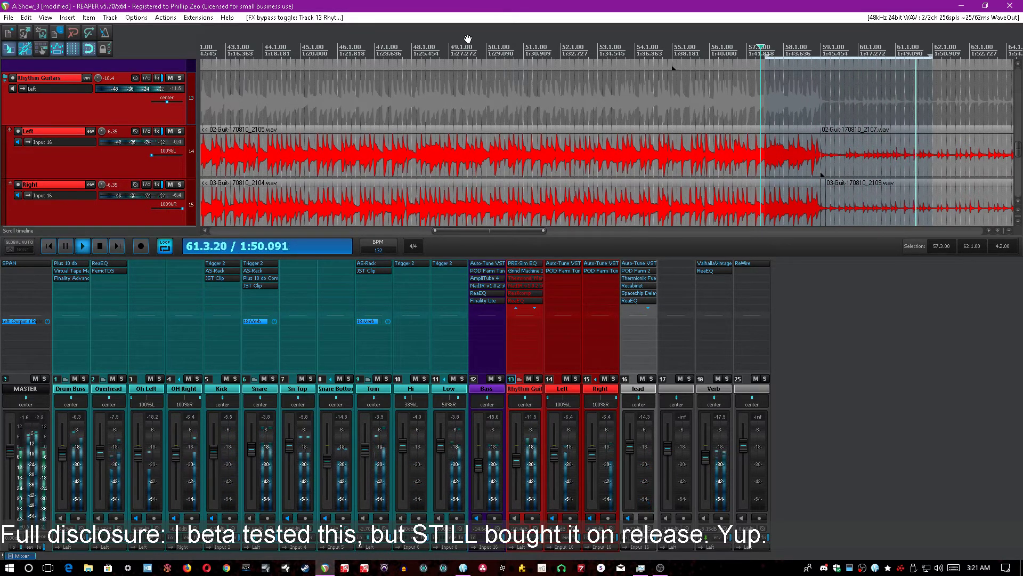
{"action": "key", "text": "space"}
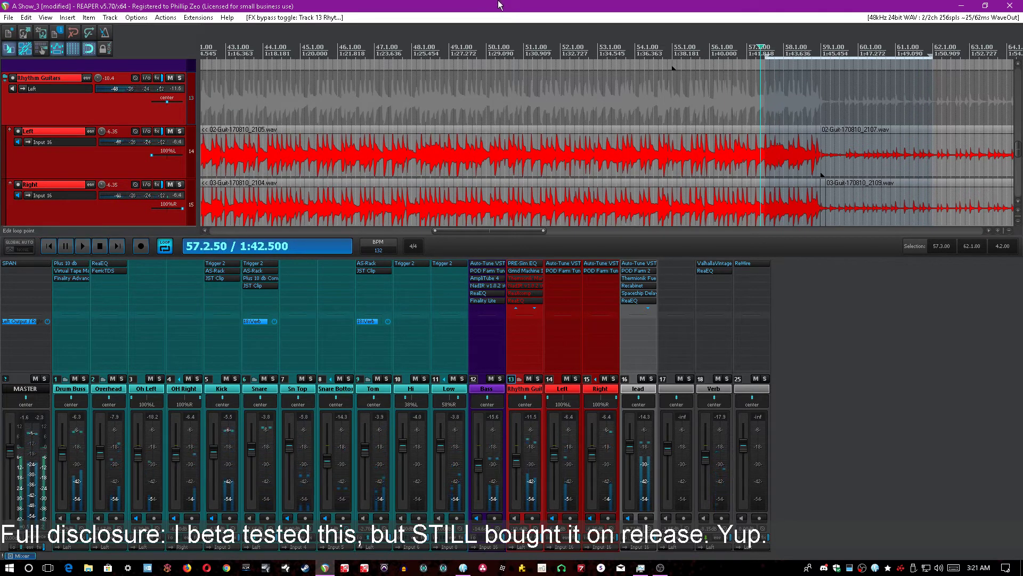
{"action": "key", "text": "ctrl+s"}
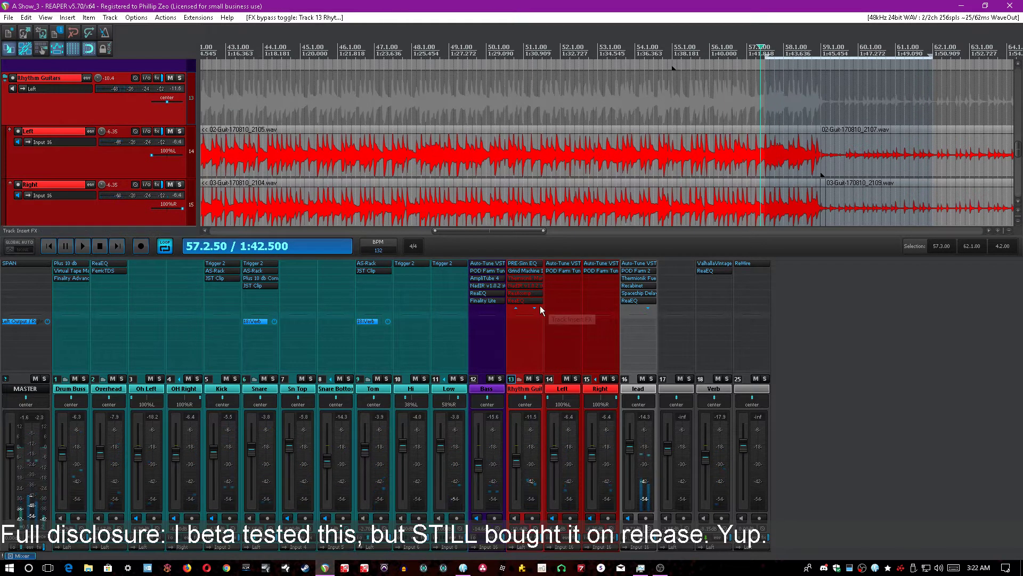
Step: Reopen Grind Machine II from the Rhythm Guitars effects chain and solo that track
{"action": "scroll", "coordinate": [527, 291], "scroll_direction": "down", "scroll_amount": 3}
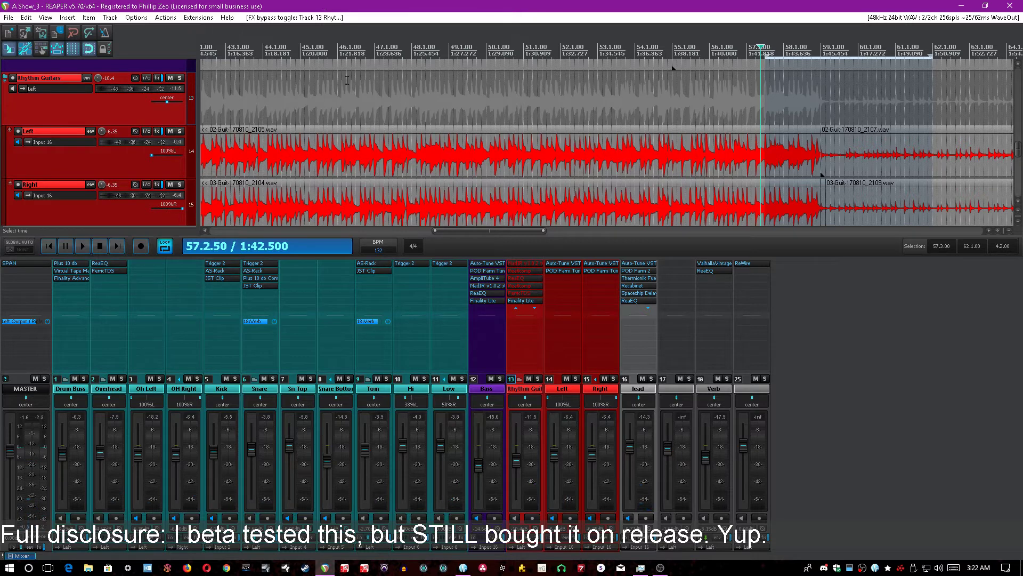
{"action": "scroll", "coordinate": [516, 283], "scroll_direction": "up", "scroll_amount": 3}
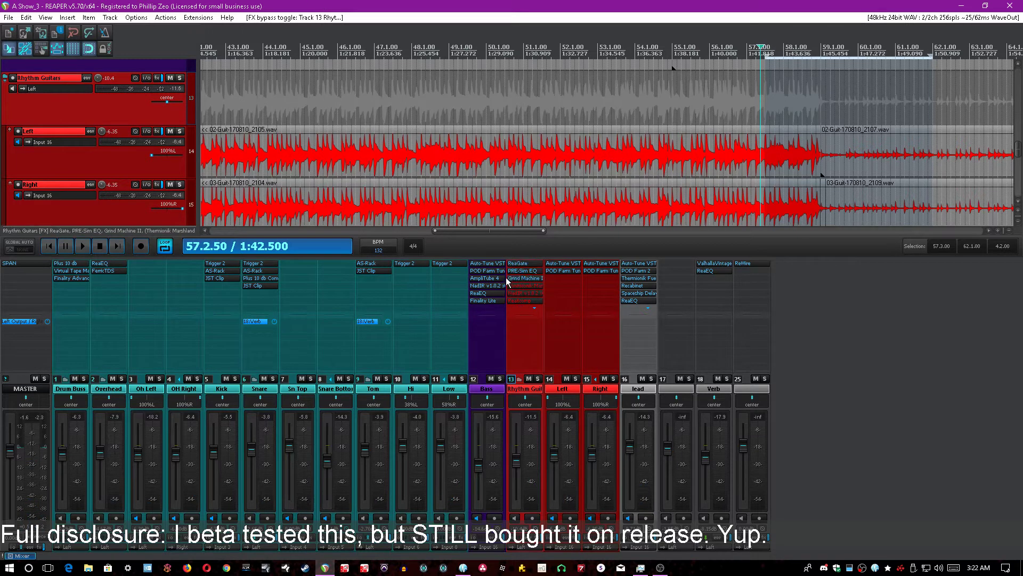
{"action": "left_click", "coordinate": [511, 278]}
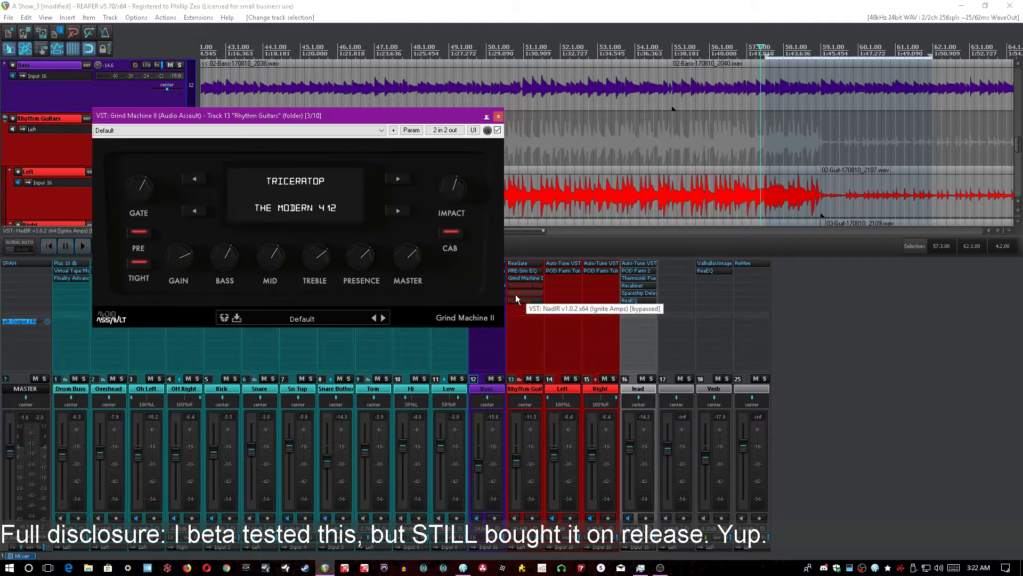
{"action": "left_click", "coordinate": [402, 3]}
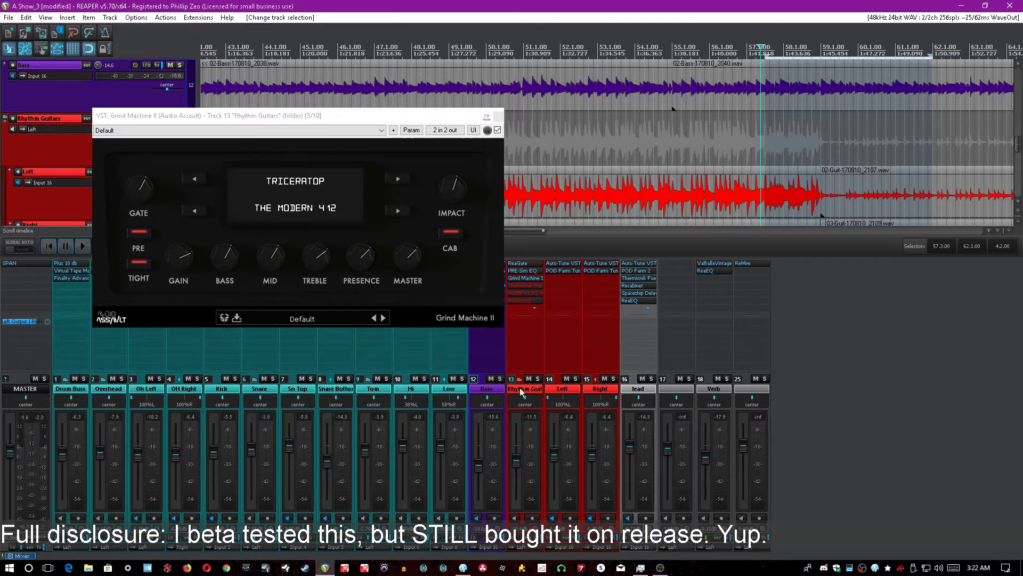
{"action": "left_click", "coordinate": [538, 378]}
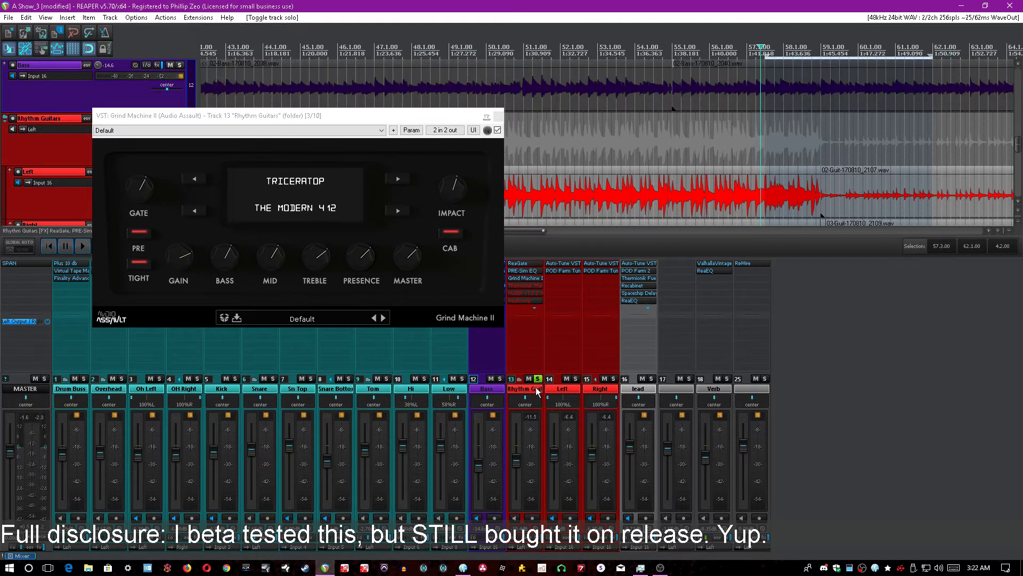
Step: Switch off Grind Machine II's Pre, place Thermionik Marshland ahead of it in the Rhythm Guitars chain and enable Thermionik
{"action": "left_click", "coordinate": [133, 234]}
{"action": "left_click_drag", "start_coordinate": [537, 280], "coordinate": [533, 283]}
{"action": "left_click", "coordinate": [532, 277], "text": "shift"}
Step: Open Grind Machine II's impulse folder and examine the cabinet files in it
{"action": "left_click", "coordinate": [302, 199]}
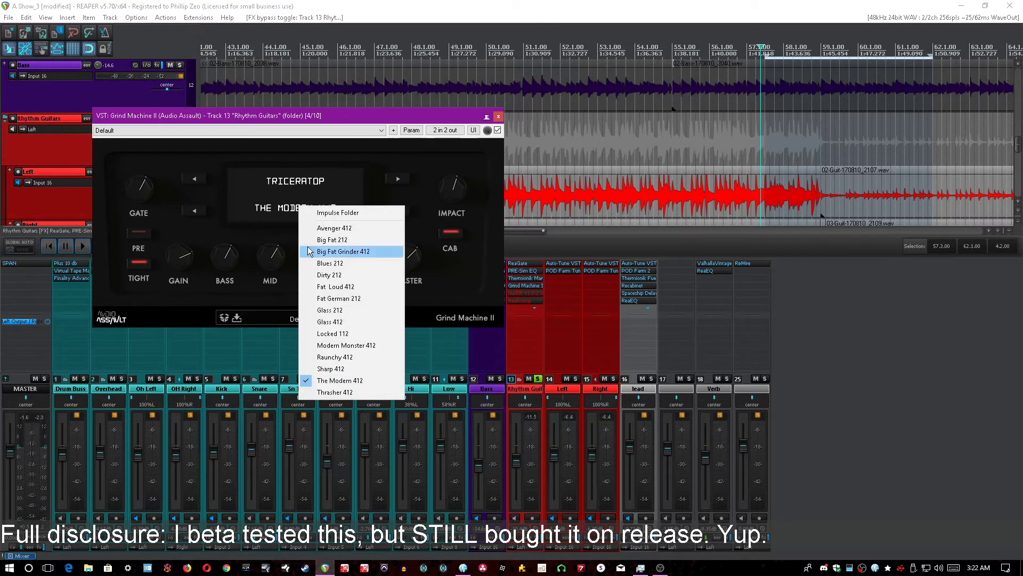
{"action": "left_click", "coordinate": [367, 209]}
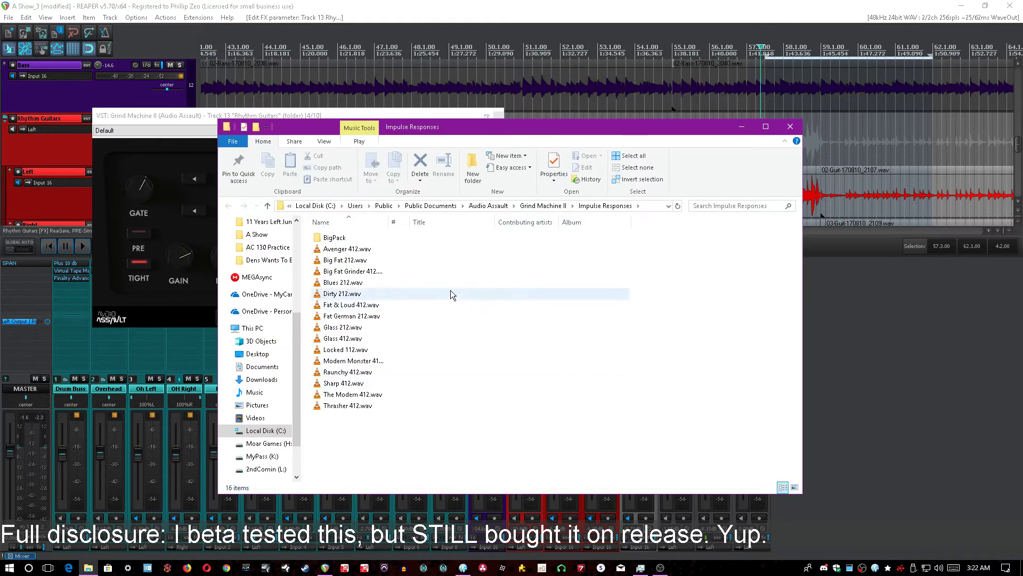
{"action": "left_click_drag", "start_coordinate": [472, 469], "coordinate": [358, 411]}
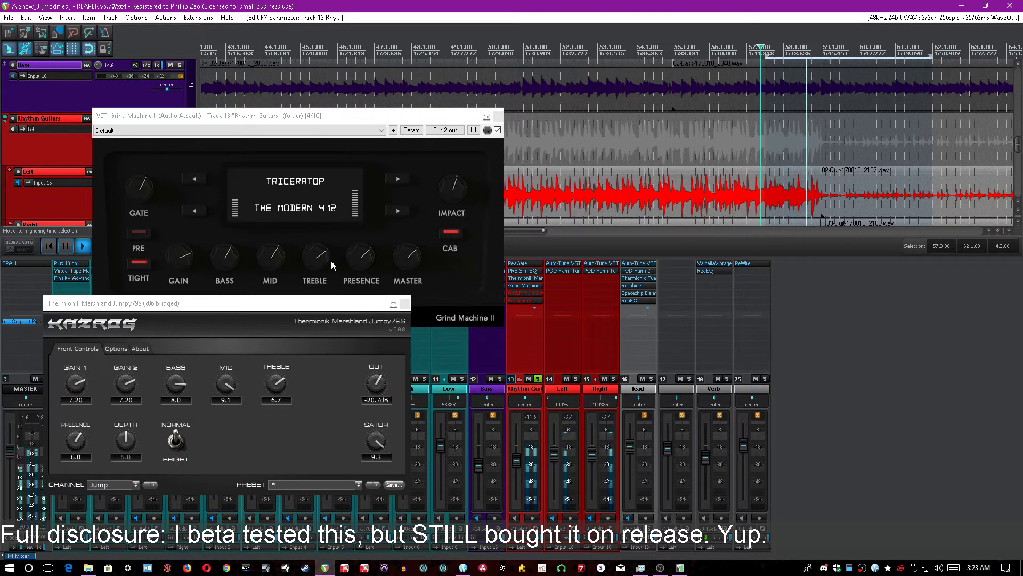
Step: Raise Master to 8.51 and turn Bass, Mid, Treble and Presence to minimum while auditioning the soloed guitars
{"action": "left_click_drag", "start_coordinate": [399, 255], "coordinate": [403, 252]}
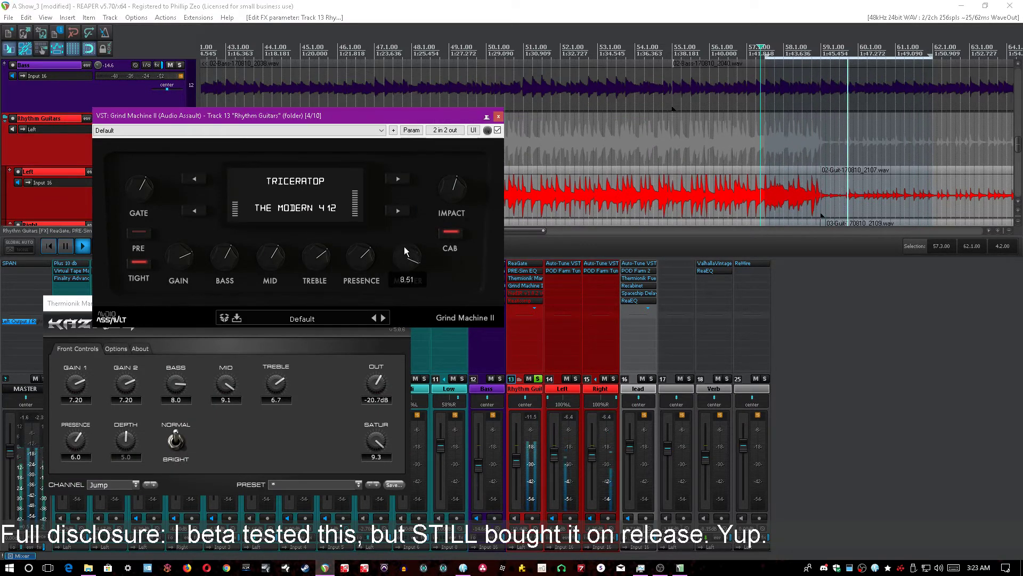
{"action": "left_click_drag", "start_coordinate": [226, 260], "coordinate": [225, 382]}
{"action": "left_click_drag", "start_coordinate": [269, 256], "coordinate": [272, 368]}
{"action": "left_click_drag", "start_coordinate": [312, 263], "coordinate": [312, 373]}
{"action": "left_click_drag", "start_coordinate": [358, 262], "coordinate": [331, 372]}
{"action": "left_click", "coordinate": [340, 4]}
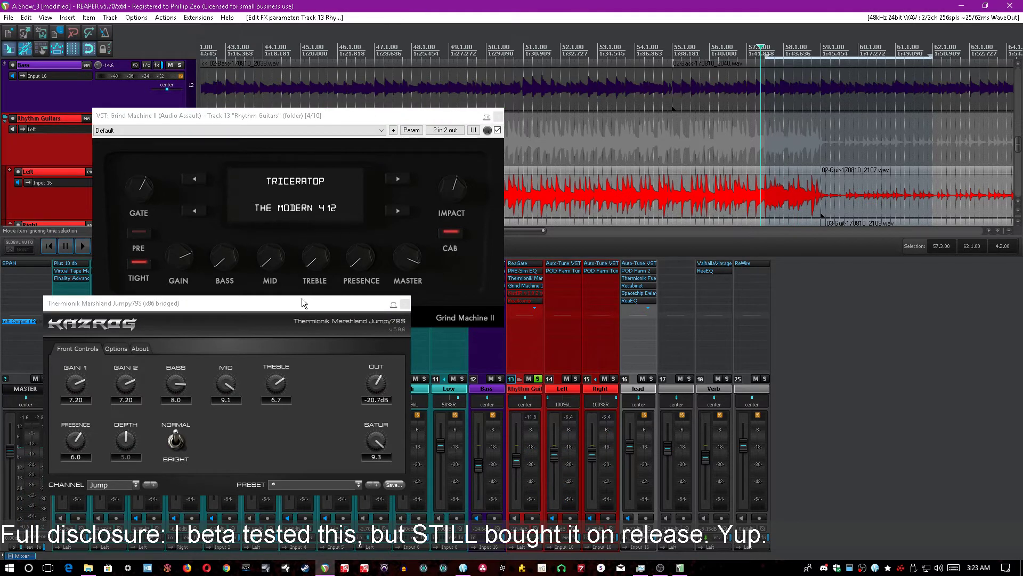
Step: Resume playback, turn Presence well up, sweep Mid, and set Bass, Mid and Treble near the middle
{"action": "key", "text": "space"}
{"action": "left_click_drag", "start_coordinate": [352, 266], "coordinate": [364, 192]}
{"action": "left_click_drag", "start_coordinate": [361, 286], "coordinate": [362, 264]}
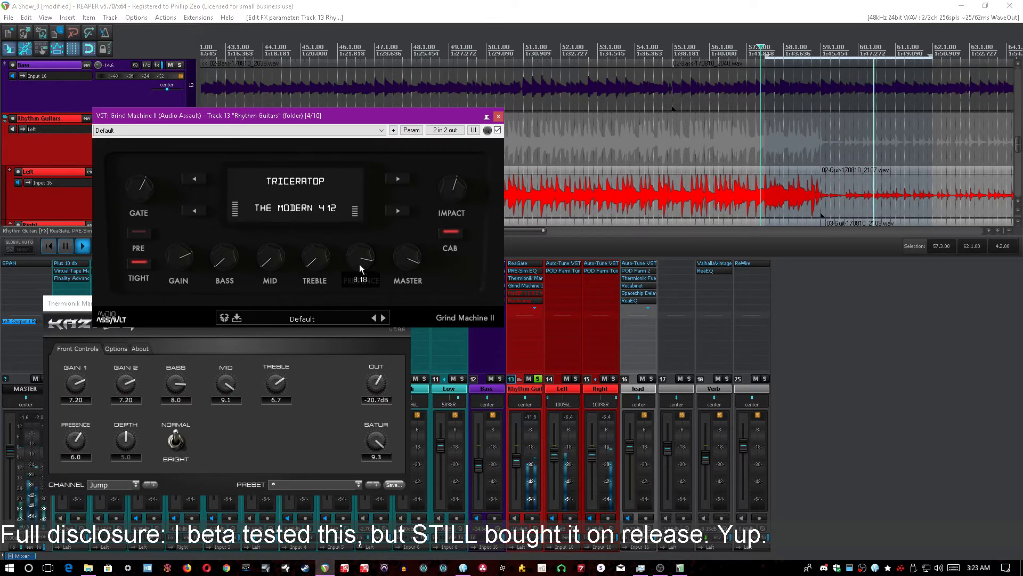
{"action": "left_click_drag", "start_coordinate": [270, 263], "coordinate": [267, 313]}
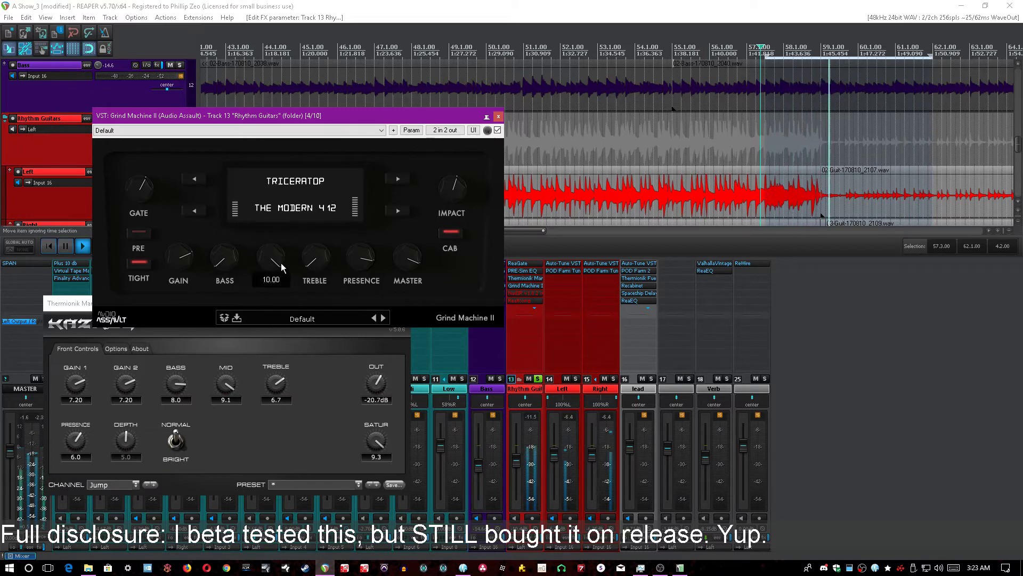
{"action": "left_click_drag", "start_coordinate": [280, 264], "coordinate": [277, 309]}
{"action": "left_click_drag", "start_coordinate": [314, 258], "coordinate": [279, 232]}
{"action": "left_click_drag", "start_coordinate": [226, 260], "coordinate": [237, 234]}
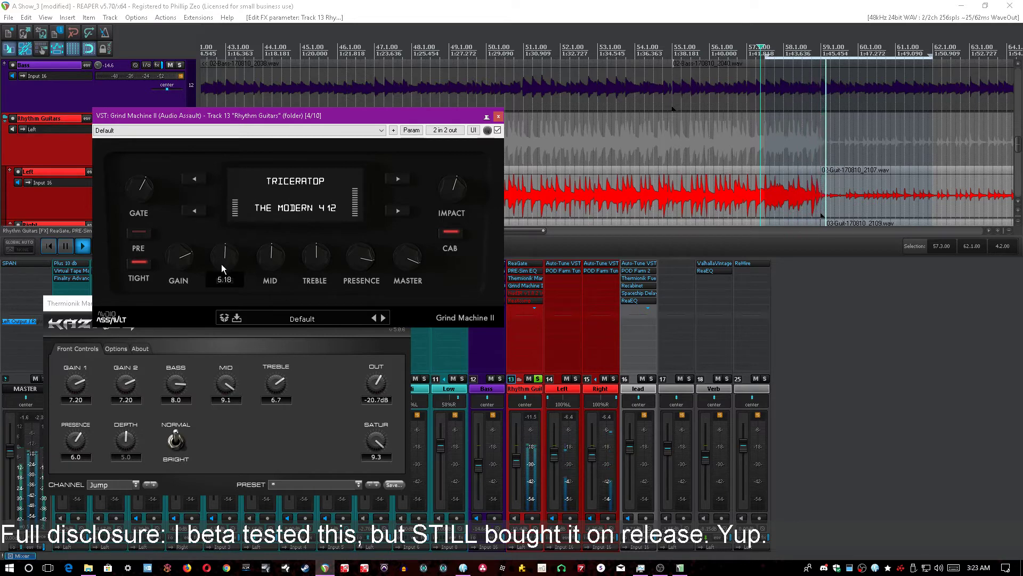
Step: Sweep Gain up to 10.00 and down to 0.00 during playback, and switch off Tight
{"action": "left_click_drag", "start_coordinate": [178, 257], "coordinate": [181, 309]}
{"action": "left_click_drag", "start_coordinate": [180, 255], "coordinate": [195, 121]}
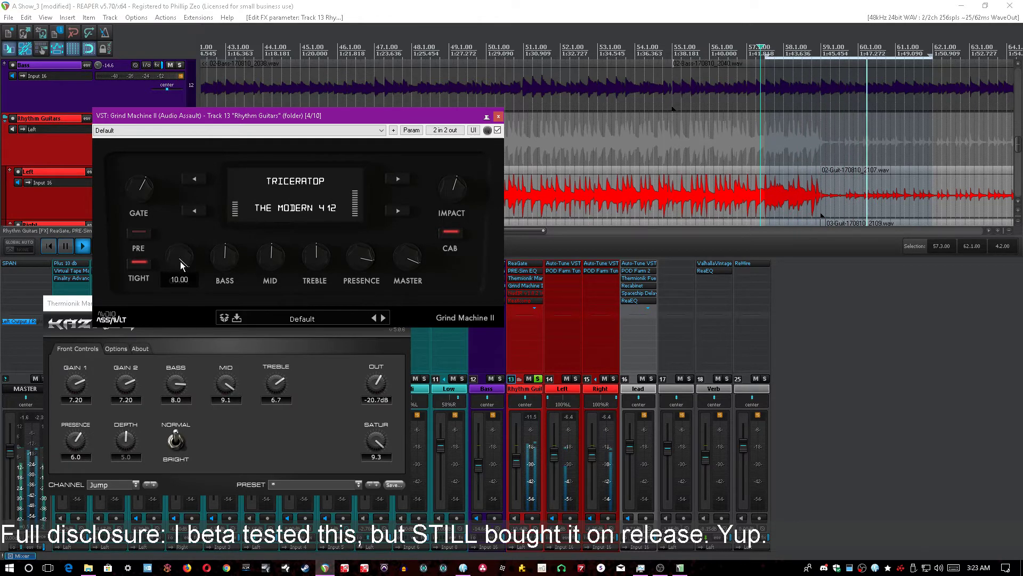
{"action": "left_click_drag", "start_coordinate": [179, 273], "coordinate": [175, 344]}
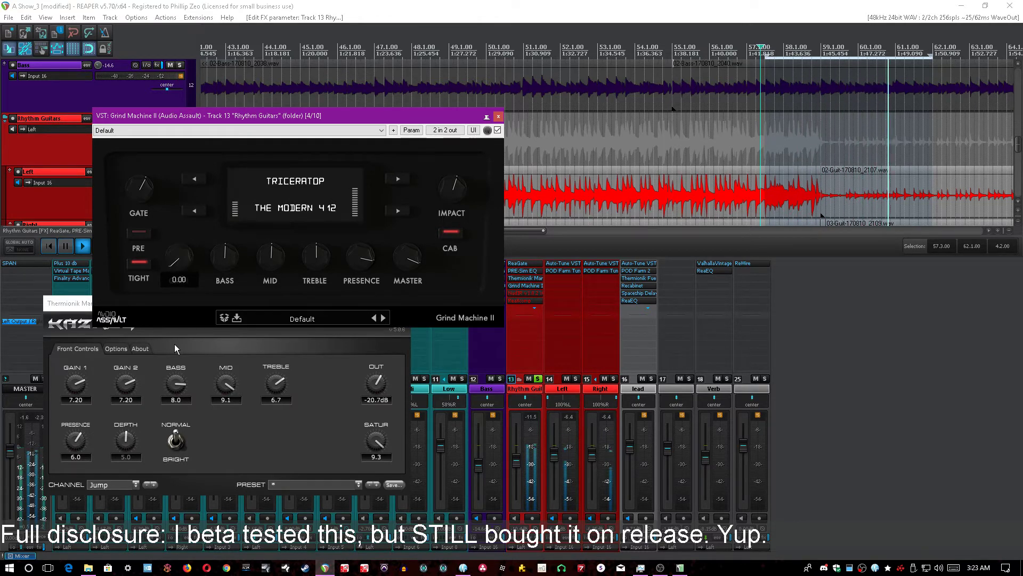
{"action": "left_click", "coordinate": [139, 262]}
{"action": "left_click", "coordinate": [138, 262]}
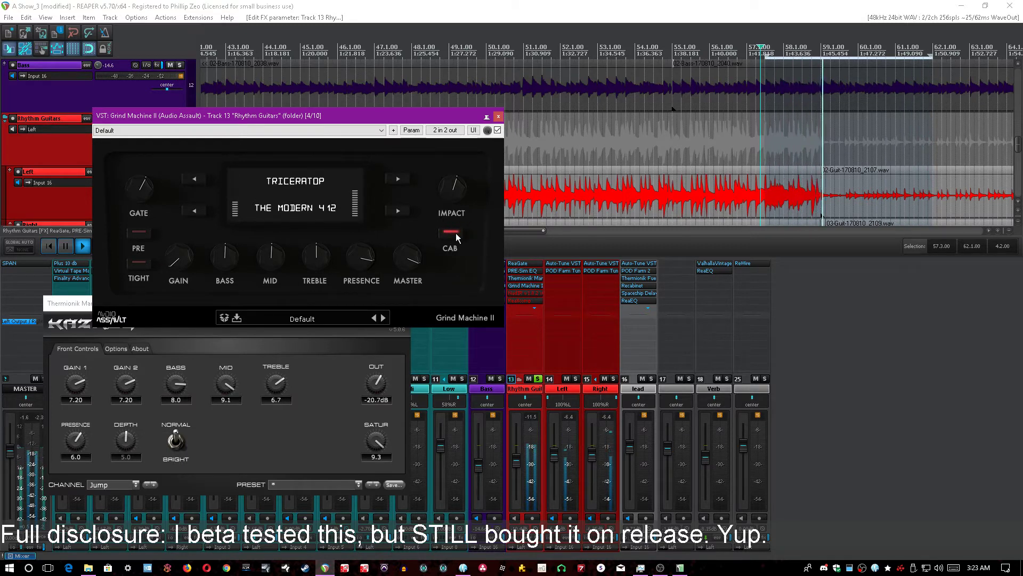
Step: Lower Presence to just past the middle, raise Treble to 5.73 and stop playback
{"action": "mouse_move", "coordinate": [402, 259]}
{"action": "left_click_drag", "start_coordinate": [364, 259], "coordinate": [370, 270]}
{"action": "scroll", "coordinate": [320, 261], "scroll_direction": "up", "scroll_amount": 2}
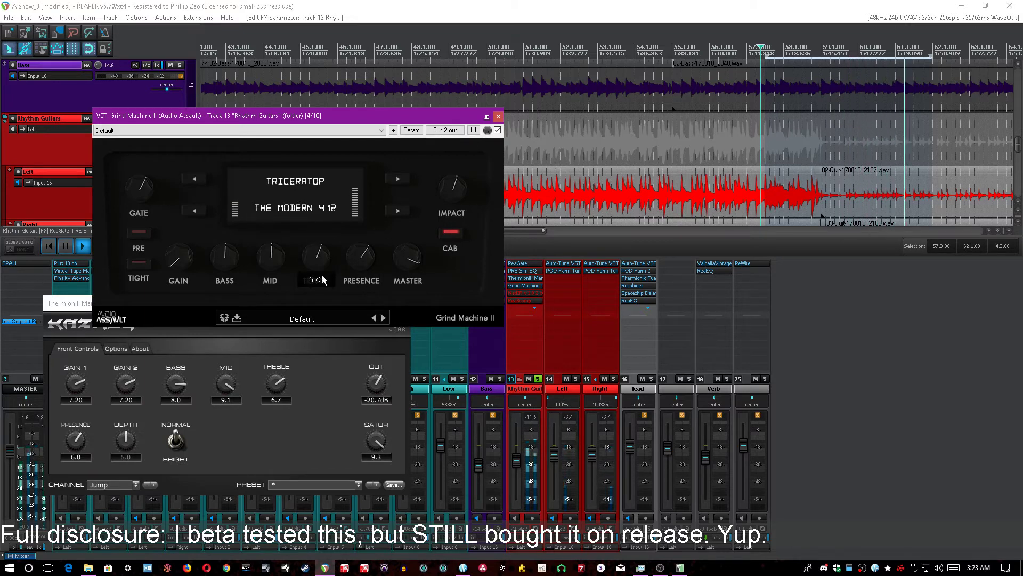
{"action": "left_click", "coordinate": [409, 5]}
{"action": "key", "text": "space"}
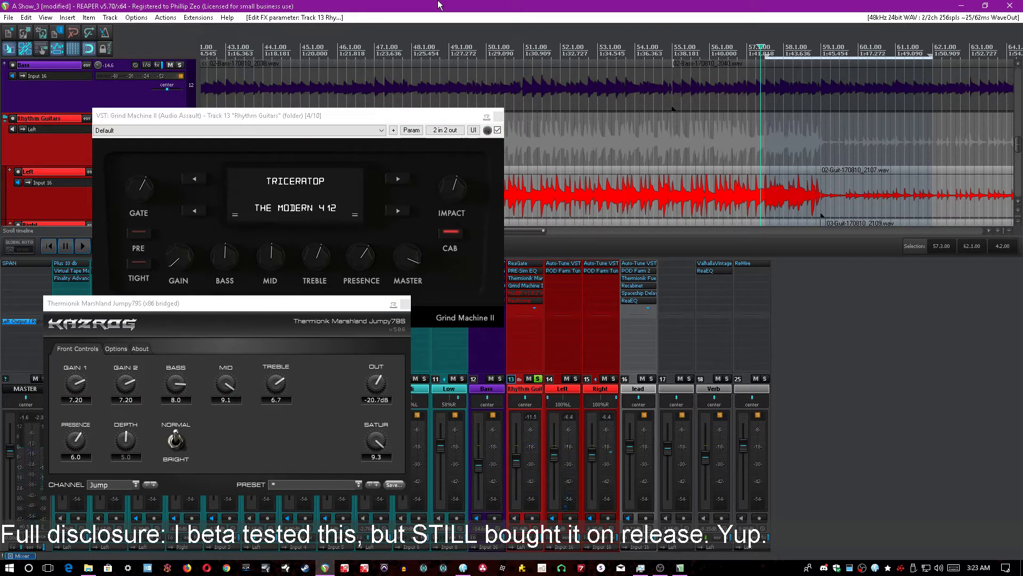
Step: Restart playback of the soloed guitars and raise Impact to maximum
{"action": "left_click", "coordinate": [454, 276]}
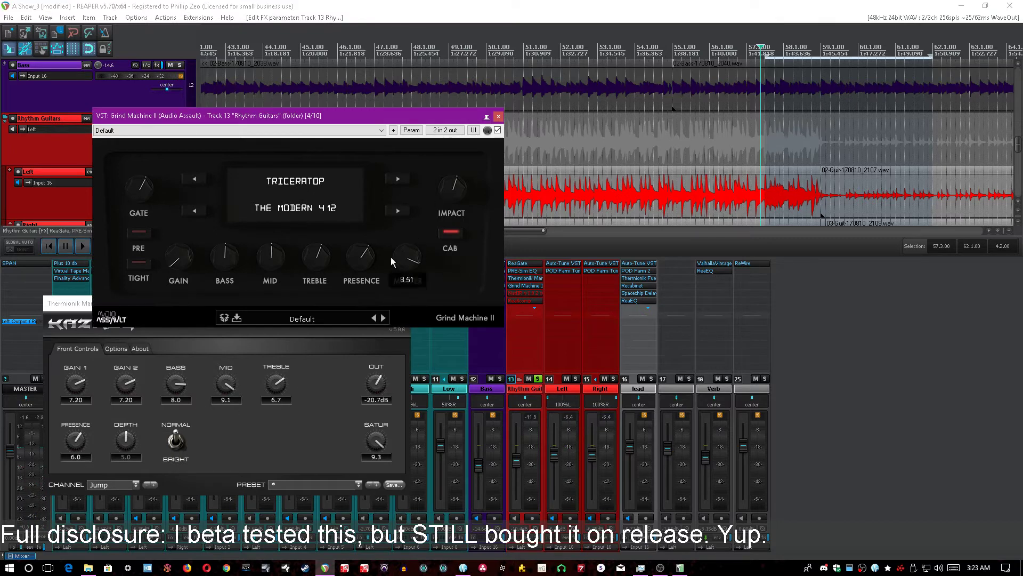
{"action": "left_click", "coordinate": [409, 5]}
{"action": "key", "text": "space"}
{"action": "left_click_drag", "start_coordinate": [455, 187], "coordinate": [478, 110]}
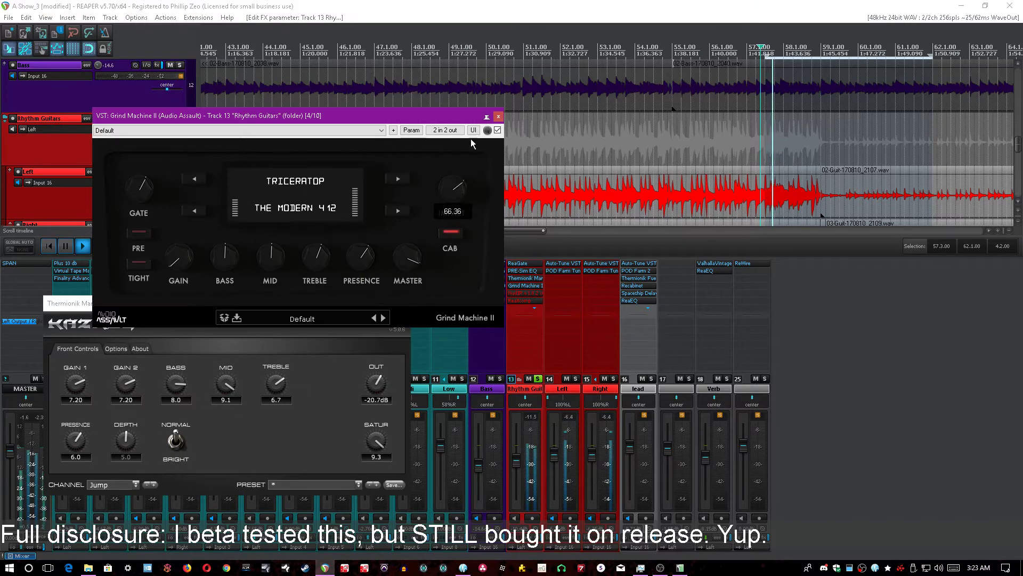
Step: Audition the Raunchy 412 cabinet and switch back to The Modern 412
{"action": "left_click", "coordinate": [311, 209]}
{"action": "left_click", "coordinate": [353, 362]}
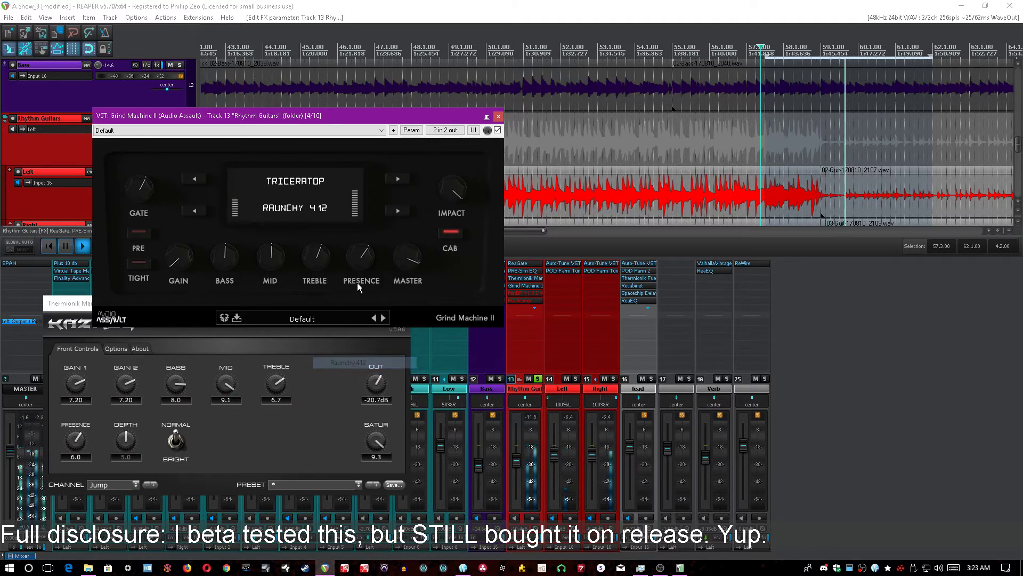
{"action": "left_click", "coordinate": [318, 213]}
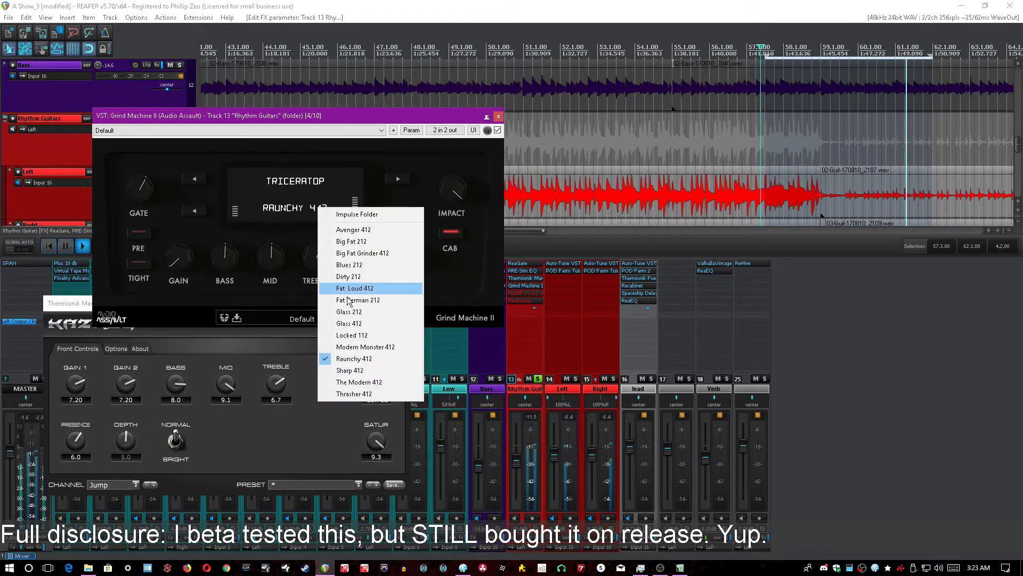
{"action": "left_click", "coordinate": [389, 382]}
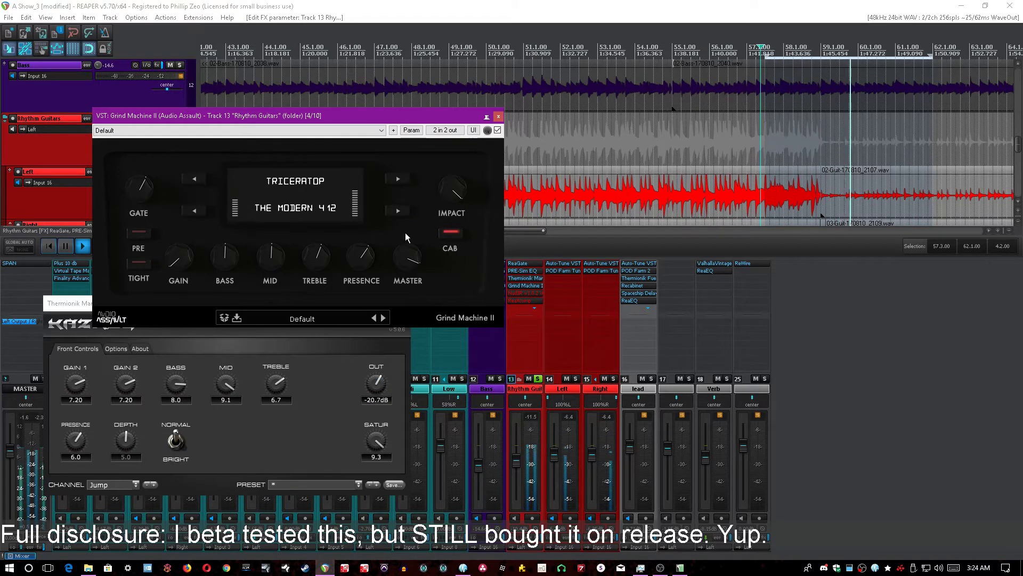
Step: Audition Impact with the knob left at 100.00, stop playback and switch off Cab in Grind Machine II
{"action": "left_click", "coordinate": [305, 5]}
{"action": "left_click", "coordinate": [452, 268]}
{"action": "mouse_move", "coordinate": [452, 190]}
{"action": "left_mouse_down"}
{"action": "mouse_move", "coordinate": [437, 353]}
{"action": "mouse_move", "coordinate": [448, 208]}
{"action": "left_mouse_up"}
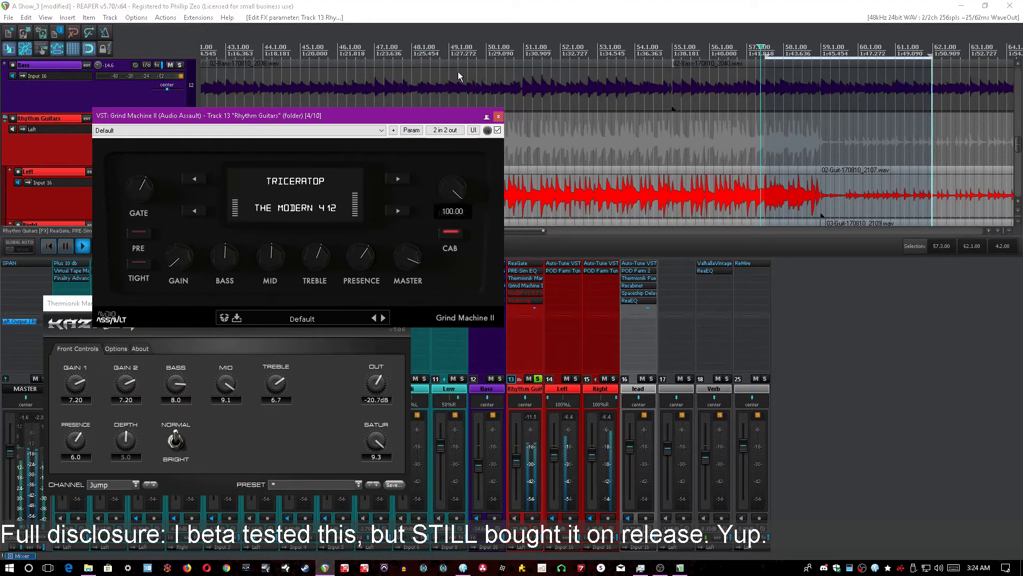
{"action": "left_click", "coordinate": [320, 5]}
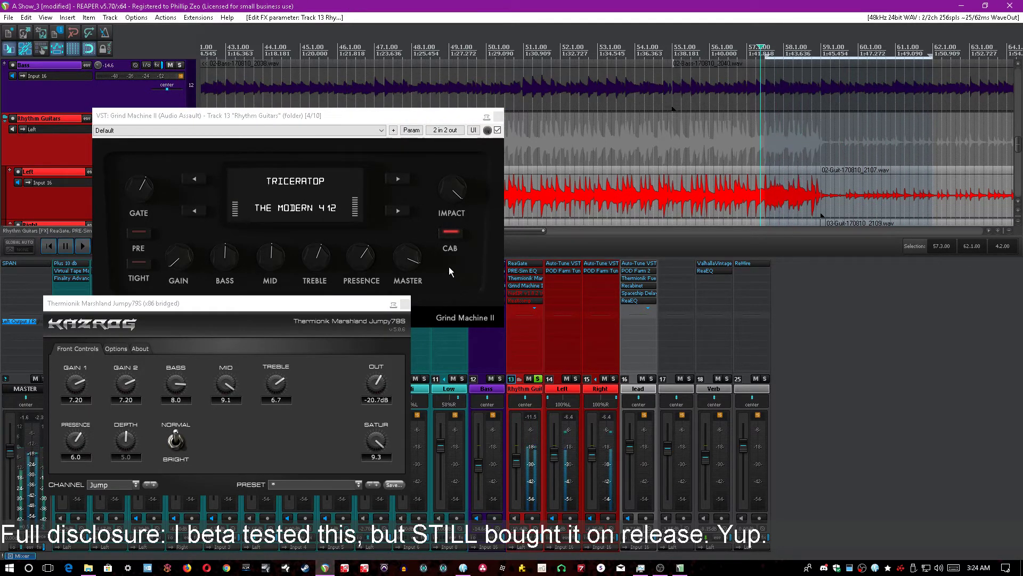
{"action": "left_click", "coordinate": [441, 237]}
{"action": "left_click", "coordinate": [410, 5]}
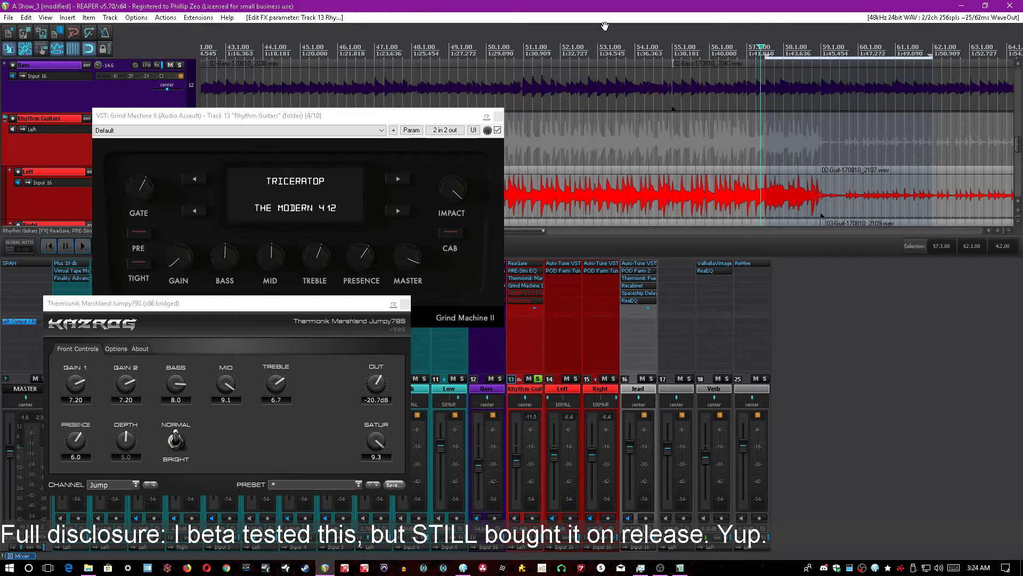
Step: Bypass Thermionik Marshland, look over Grind Machine II's amp models and close the Thermionik window
{"action": "left_click", "coordinate": [535, 279], "text": "shift"}
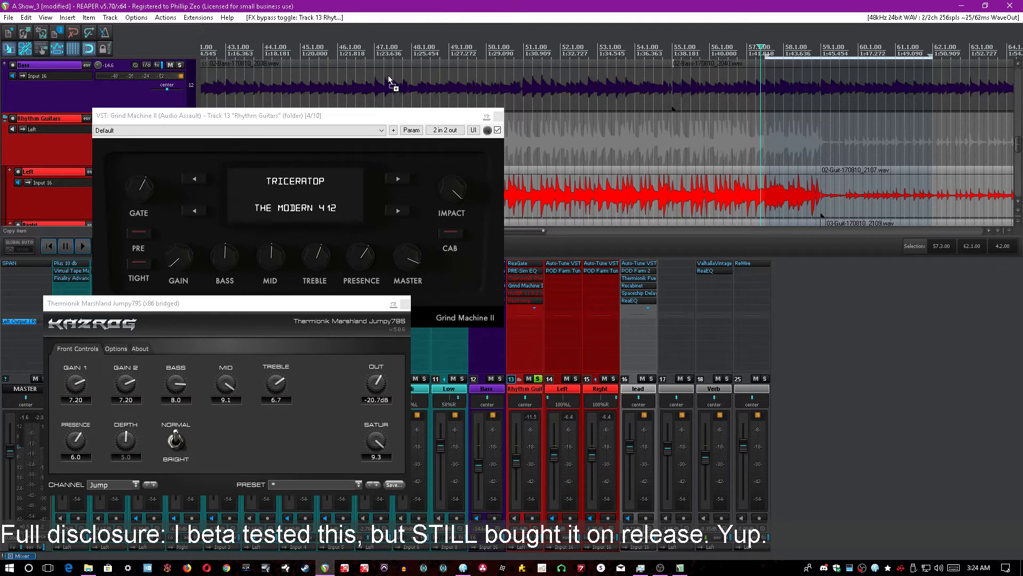
{"action": "left_click", "coordinate": [308, 182]}
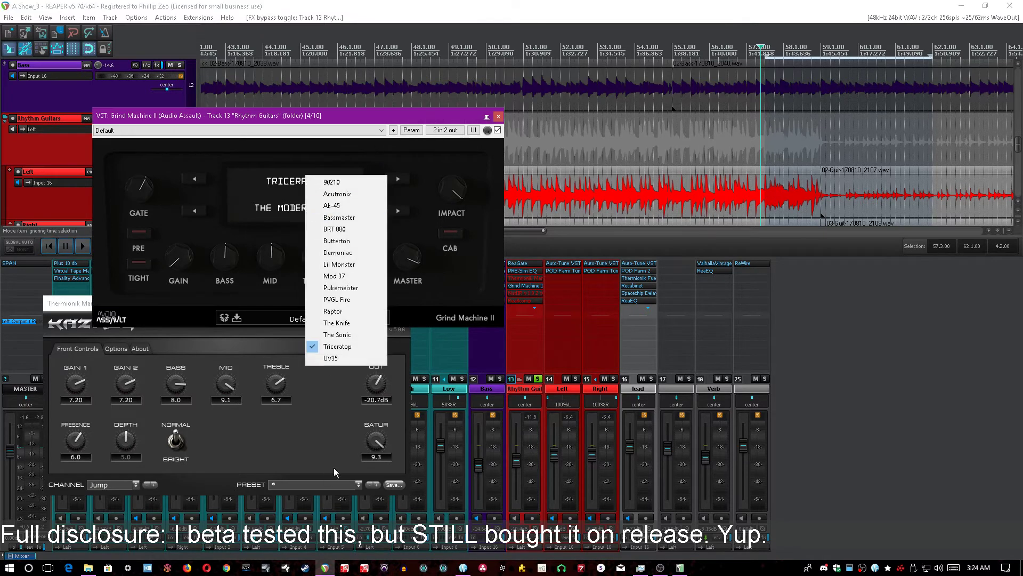
{"action": "left_click", "coordinate": [426, 157]}
{"action": "left_click", "coordinate": [370, 341]}
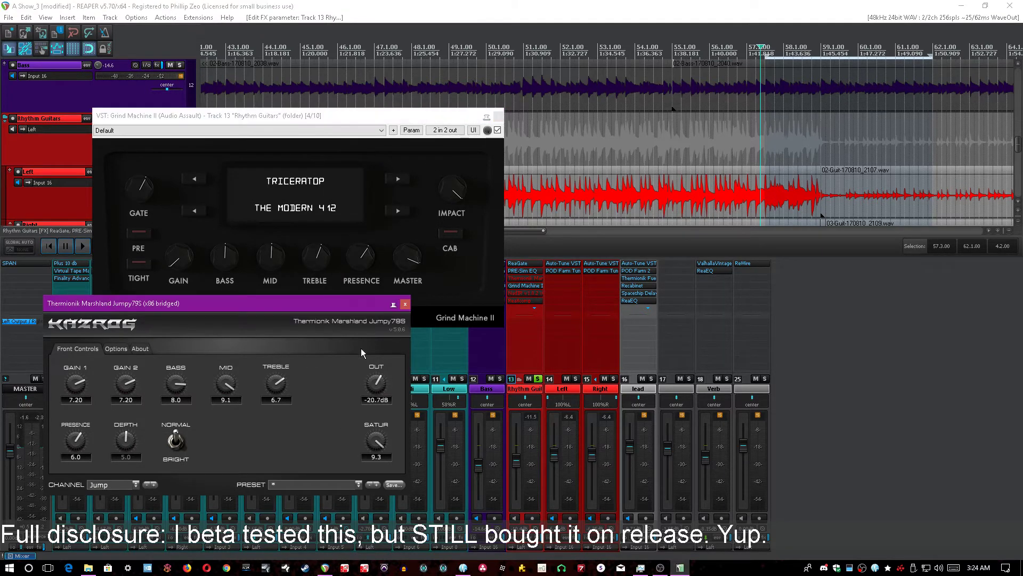
{"action": "left_click", "coordinate": [406, 304]}
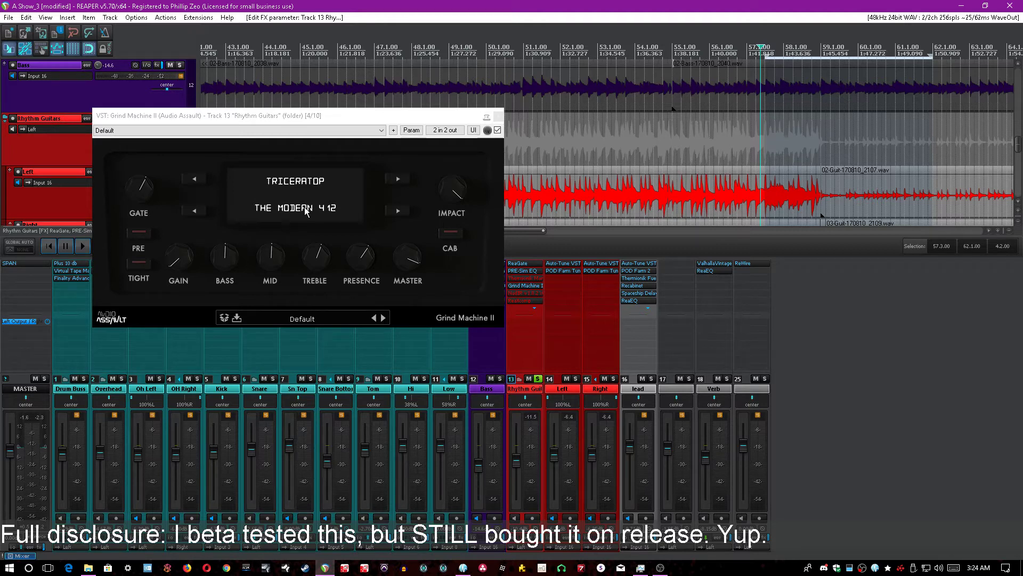
Step: Step forward through Grind Machine II's cabinets from The Modern 412 to Dirty 212
{"action": "left_click", "coordinate": [397, 210]}
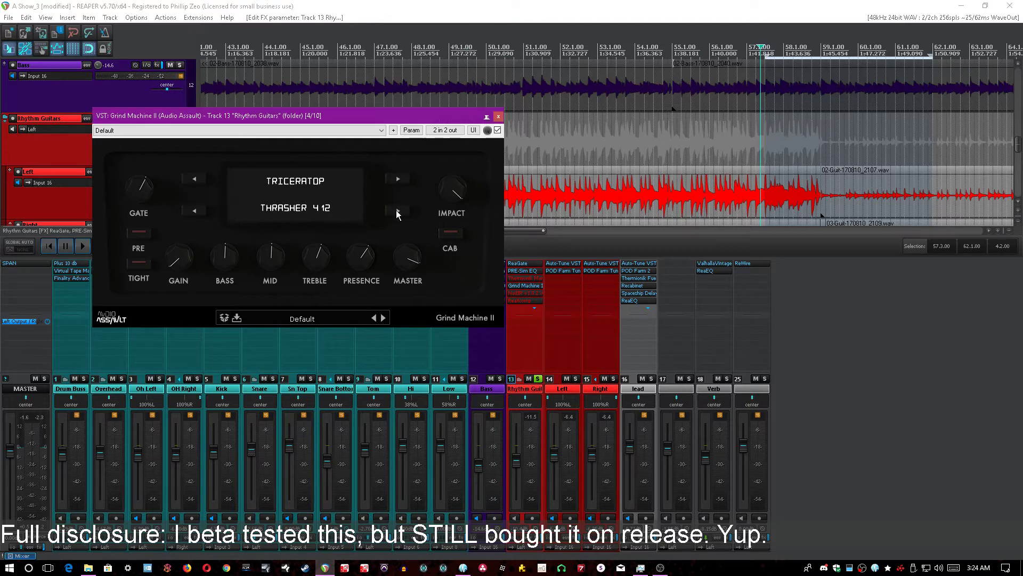
{"action": "left_click", "coordinate": [397, 210]}
{"action": "left_click", "coordinate": [397, 210]}
{"action": "left_click", "coordinate": [396, 210]}
{"action": "left_click", "coordinate": [397, 210]}
{"action": "left_click", "coordinate": [396, 210]}
{"action": "left_click", "coordinate": [396, 210]}
{"action": "left_click", "coordinate": [396, 210]}
{"action": "left_click", "coordinate": [396, 210]}
{"action": "left_click", "coordinate": [396, 210]}
{"action": "left_click", "coordinate": [397, 210]}
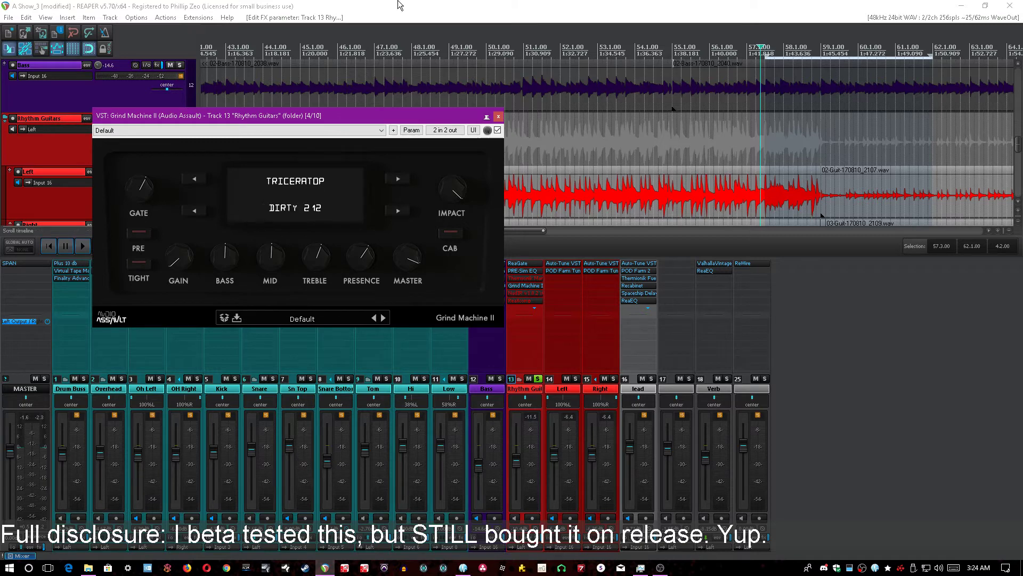
Step: Play the soloed rhythm guitars and switch on Pre and Cab in Grind Machine II
{"action": "left_click", "coordinate": [616, 5]}
{"action": "key", "text": "space"}
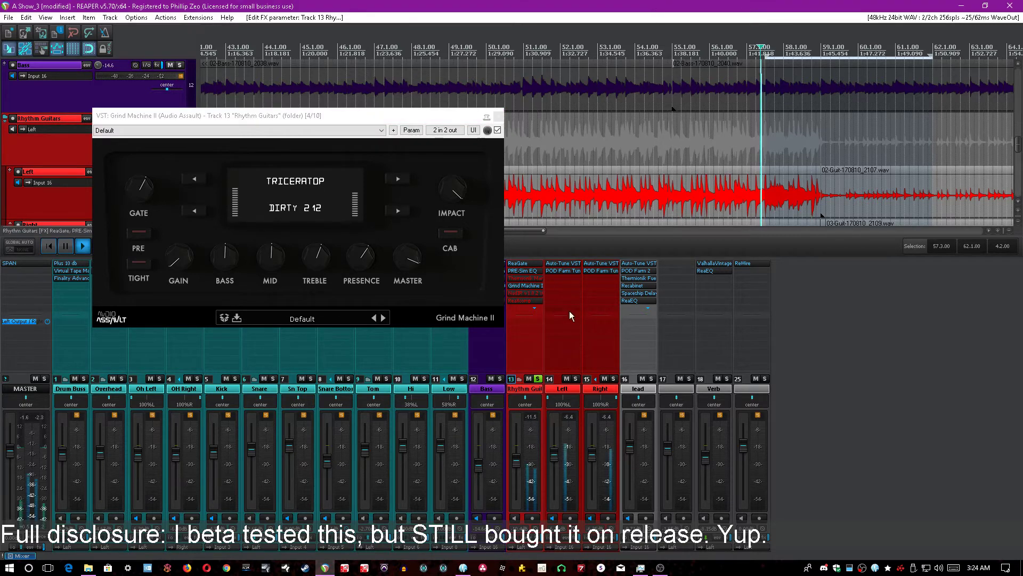
{"action": "left_click", "coordinate": [140, 232]}
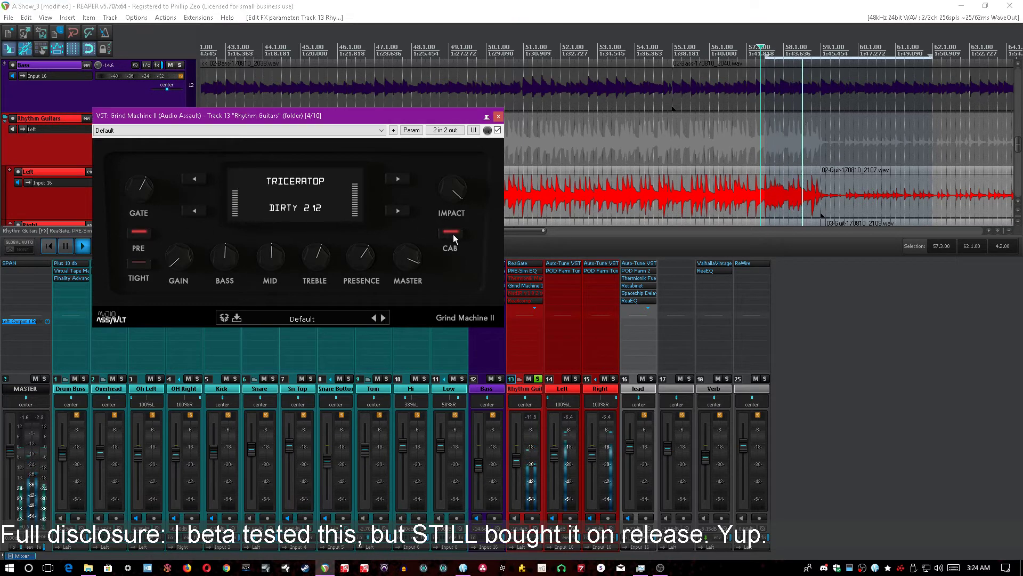
{"action": "left_click", "coordinate": [493, 4]}
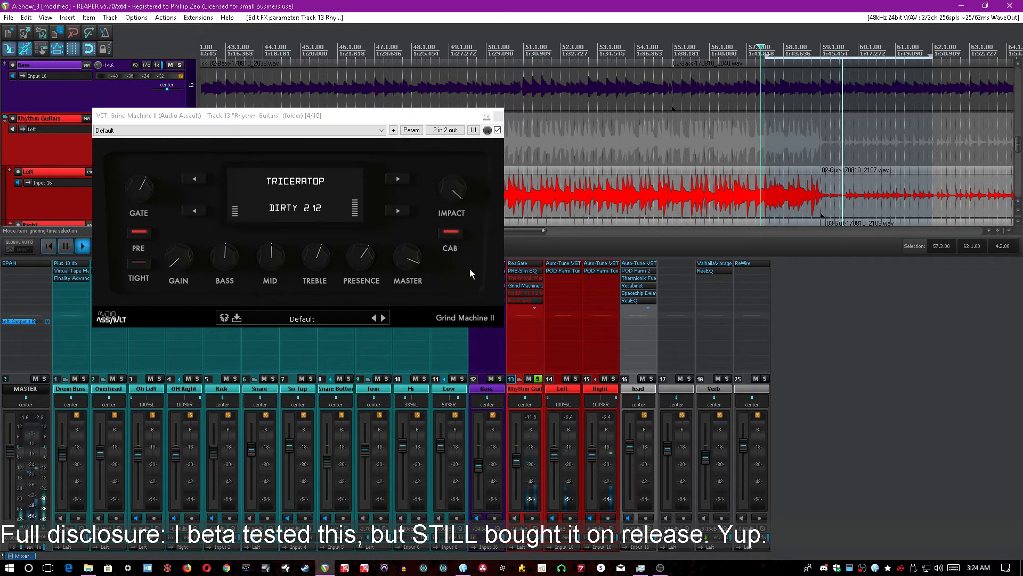
Step: Lower Gate, raise Gain to about 4.55, and audition the rhythm guitars unsoloed in the full mix
{"action": "left_click_drag", "start_coordinate": [137, 187], "coordinate": [136, 198]}
{"action": "left_click_drag", "start_coordinate": [200, 270], "coordinate": [196, 232]}
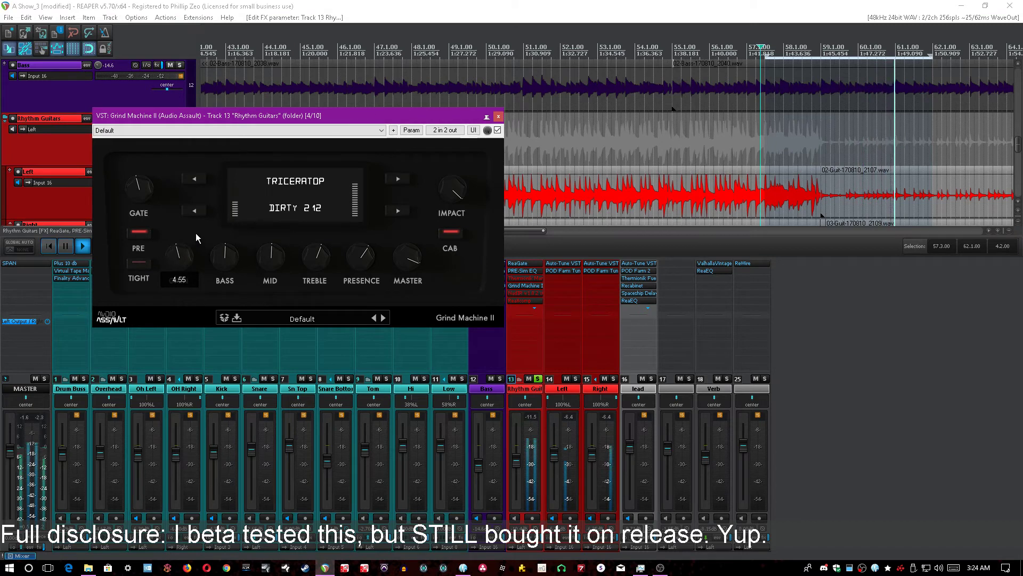
{"action": "left_click", "coordinate": [538, 379]}
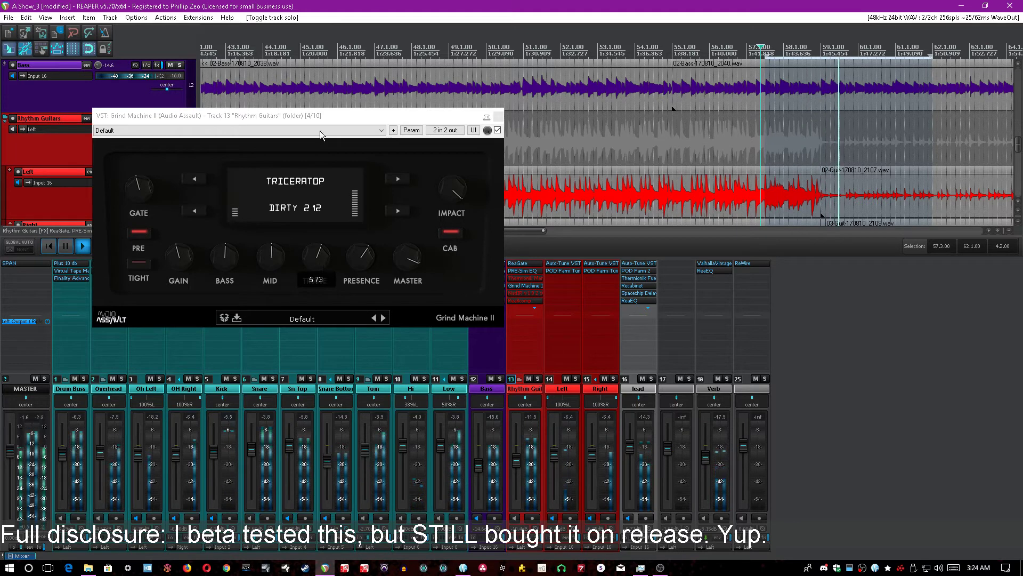
{"action": "key", "text": "space"}
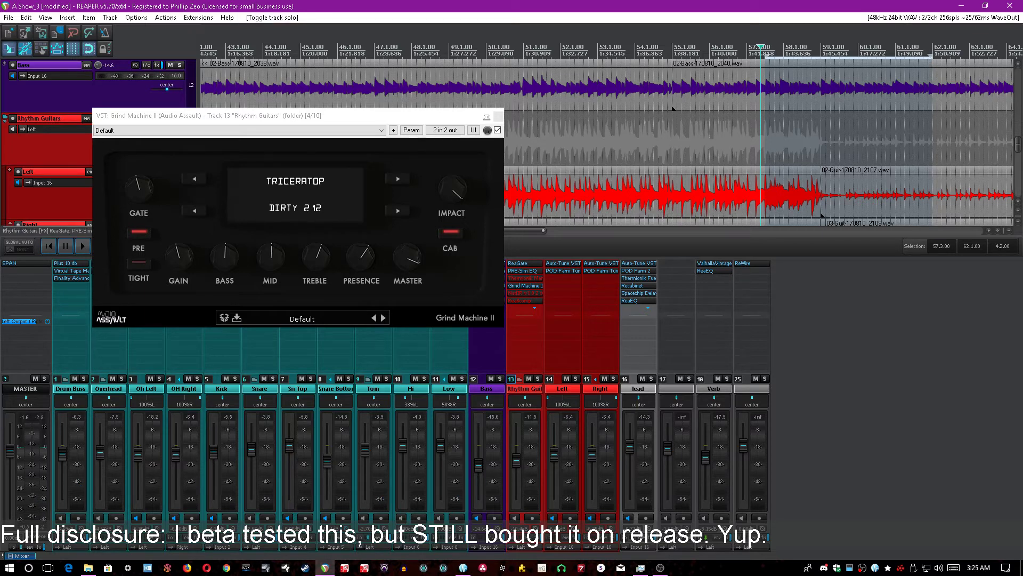
Step: Enable FerricTDS on the Rhythm Guitars track, compare it bypassed and active with the track soloed, and return to the full mix
{"action": "key", "text": "alt+Tab"}
{"action": "left_click", "coordinate": [343, 2]}
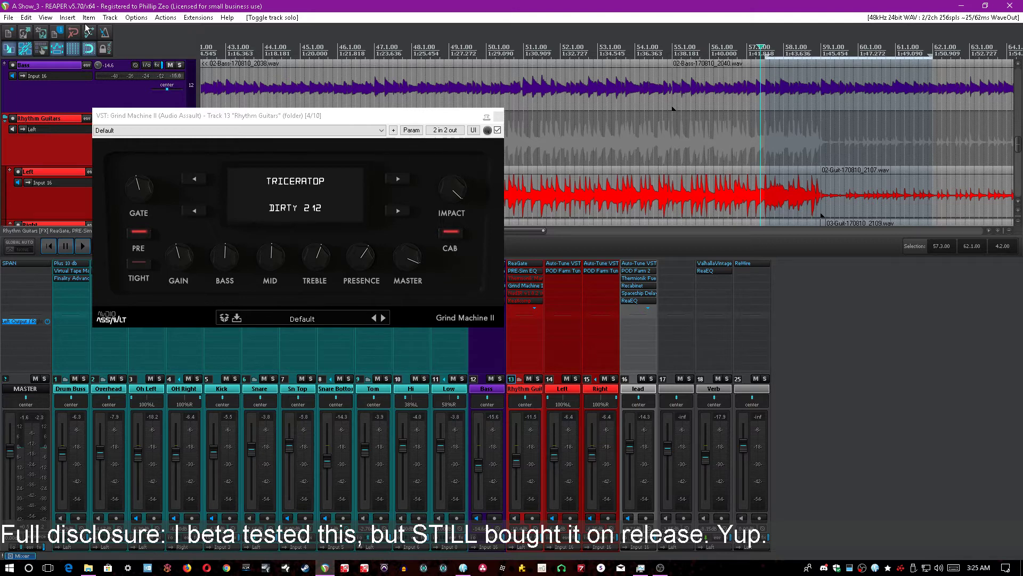
{"action": "left_click_drag", "start_coordinate": [397, 115], "coordinate": [362, 143]}
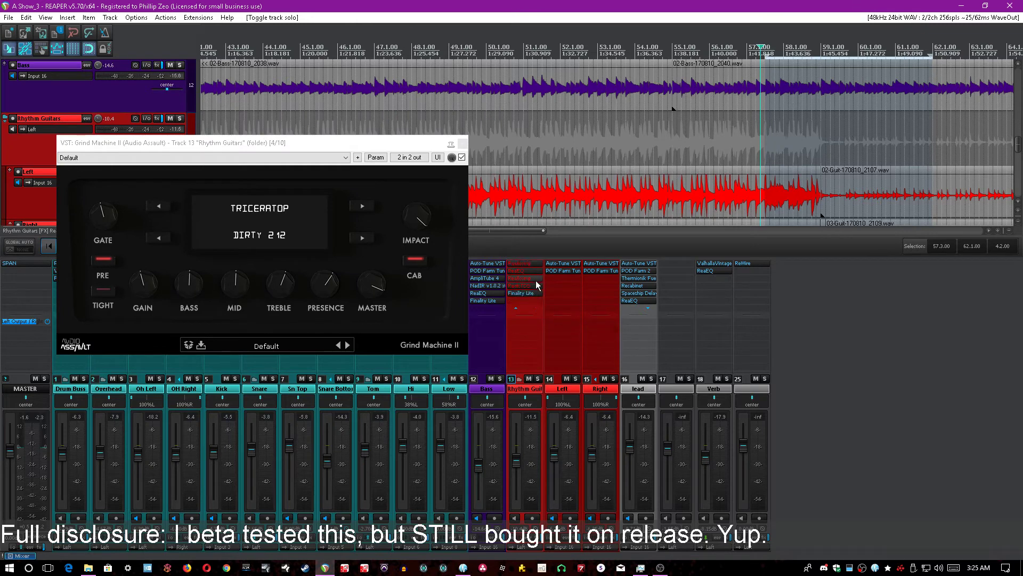
{"action": "left_click", "coordinate": [530, 285], "text": "shift"}
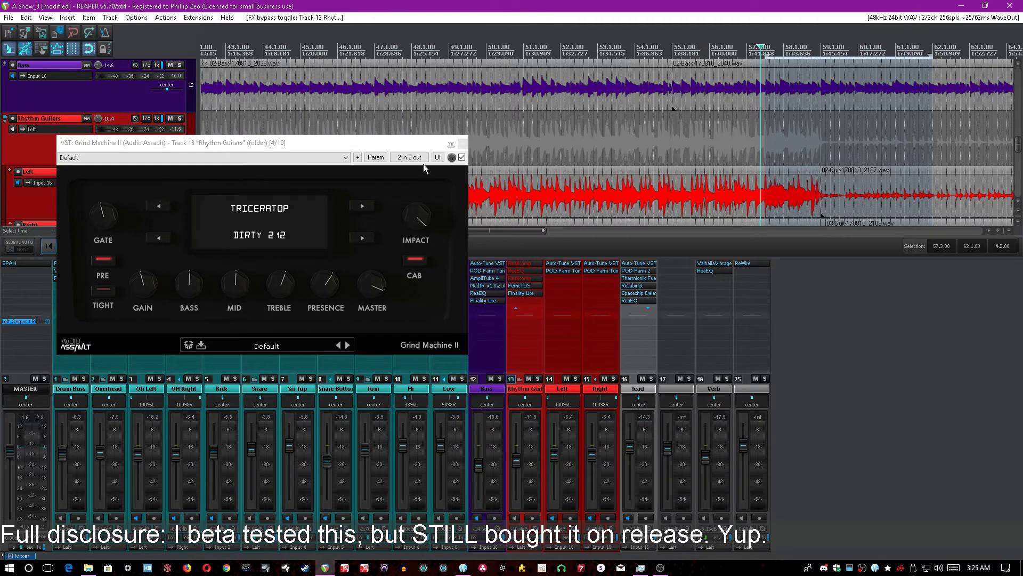
{"action": "left_click", "coordinate": [538, 378]}
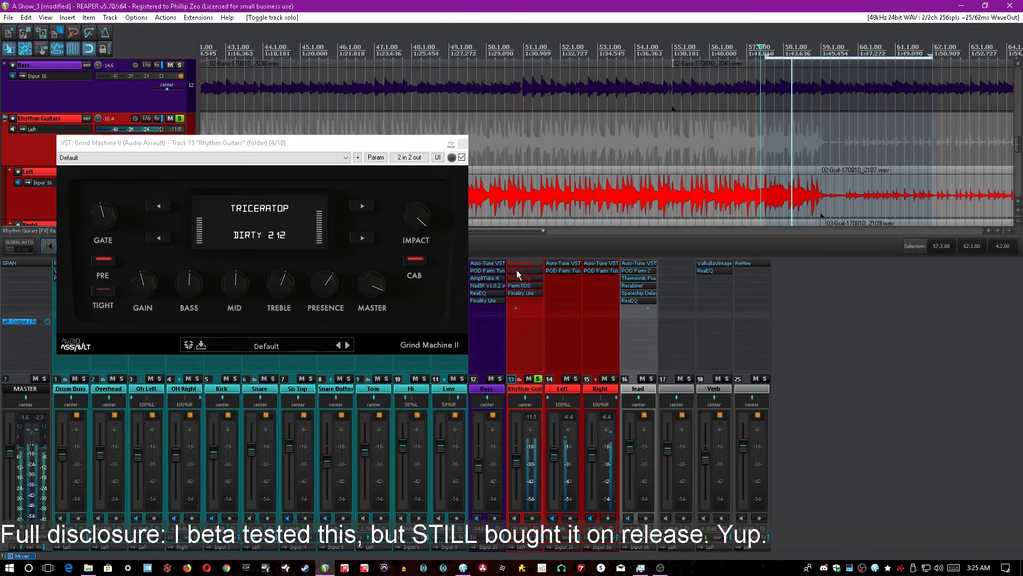
{"action": "left_click", "coordinate": [522, 286], "text": "shift"}
{"action": "left_click", "coordinate": [524, 287], "text": "shift"}
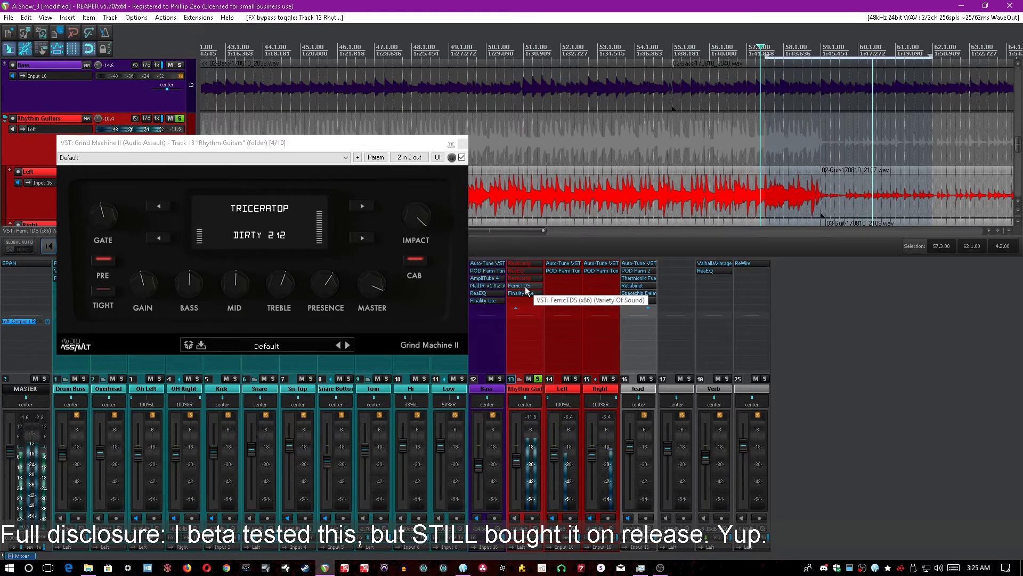
{"action": "left_click", "coordinate": [538, 378]}
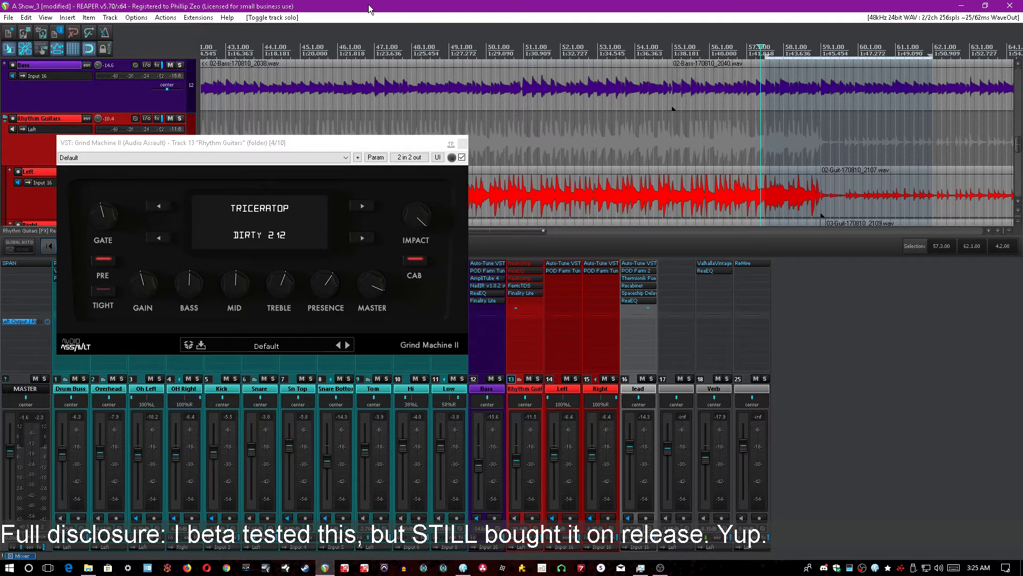
Step: Solo the lead track and play it from the Guitar Solo marker
{"action": "left_click", "coordinate": [650, 379]}
{"action": "scroll", "coordinate": [782, 152], "scroll_direction": "down", "scroll_amount": 4}
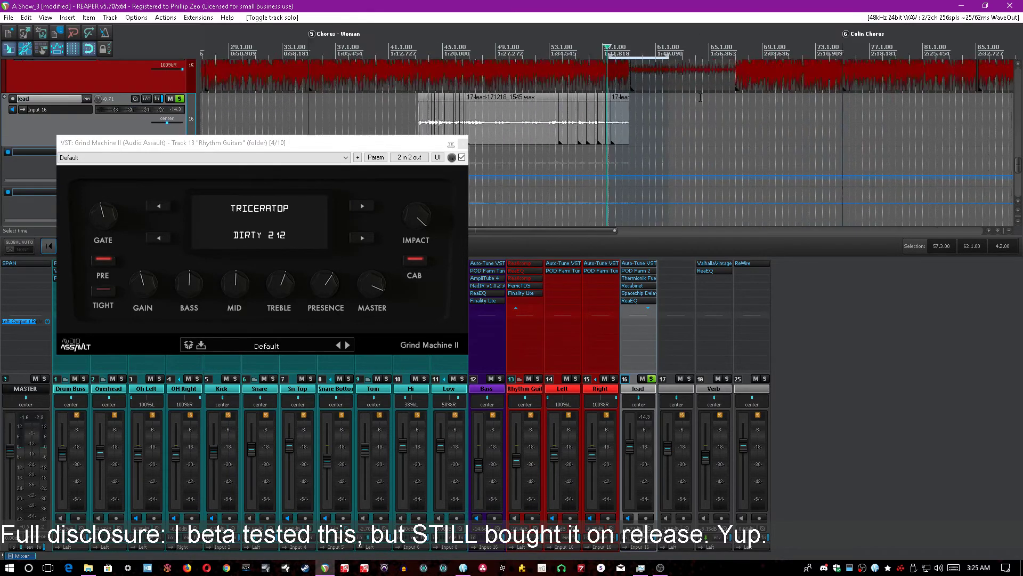
{"action": "left_click", "coordinate": [778, 138]}
{"action": "scroll", "coordinate": [779, 142], "scroll_direction": "down", "scroll_amount": 2}
{"action": "left_click", "coordinate": [715, 155]}
{"action": "scroll", "coordinate": [715, 155], "scroll_direction": "up", "scroll_amount": 3}
{"action": "key", "text": "space"}
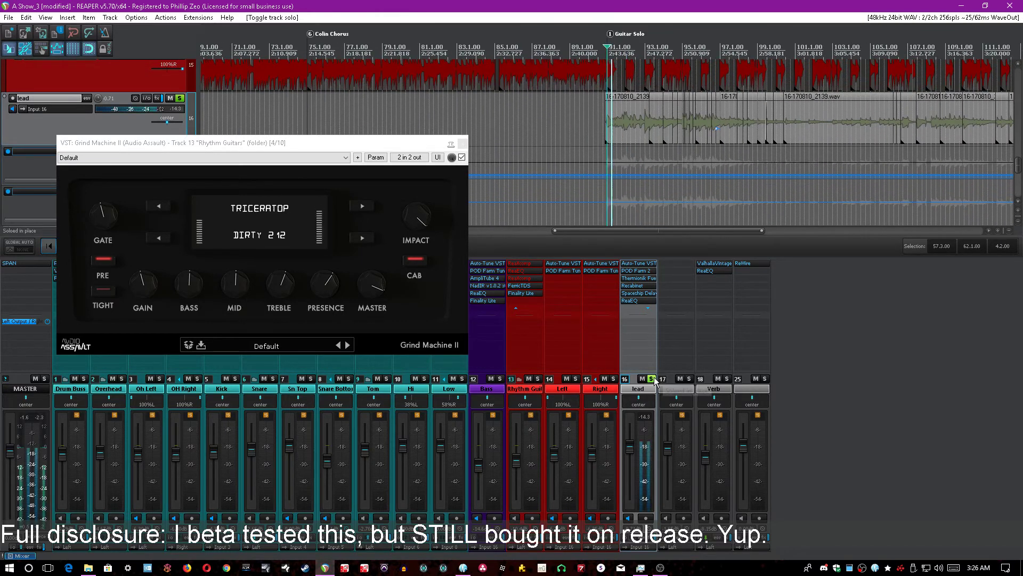
Step: Unsolo the lead track, close the Grind Machine II window, and bypass the lead's POD Farm 2, Thermionik and Recabinet
{"action": "left_click", "coordinate": [651, 379]}
{"action": "left_click", "coordinate": [462, 143]}
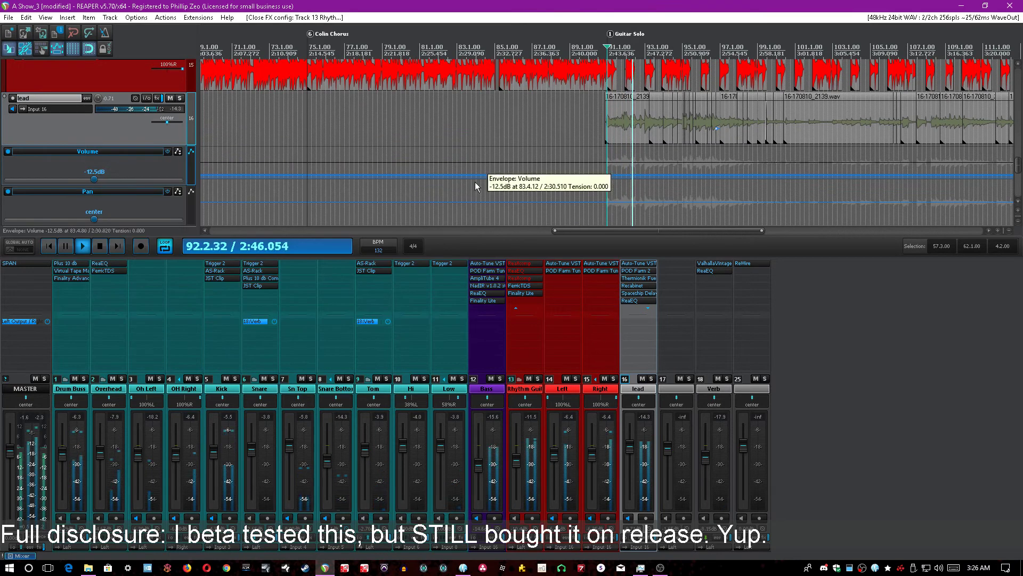
{"action": "left_click", "coordinate": [647, 271], "text": "shift"}
{"action": "left_click", "coordinate": [644, 278], "text": "shift"}
{"action": "left_click", "coordinate": [645, 285], "text": "shift"}
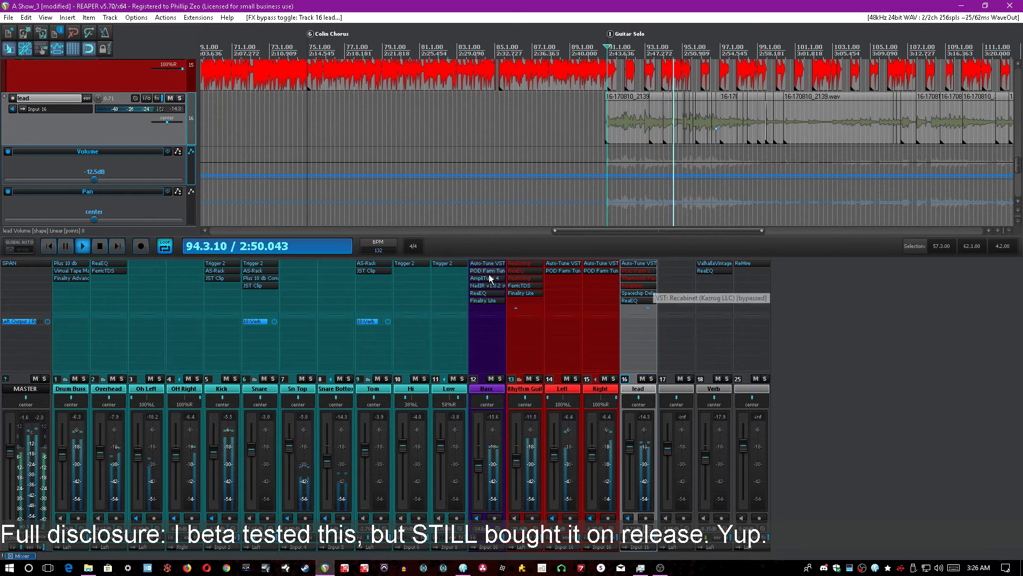
Step: Copy Grind Machine II from Rhythm Guitars to the lead track ahead of POD Farm 2 and audition it on the guitar solo
{"action": "scroll", "coordinate": [520, 271], "scroll_direction": "up", "scroll_amount": 3}
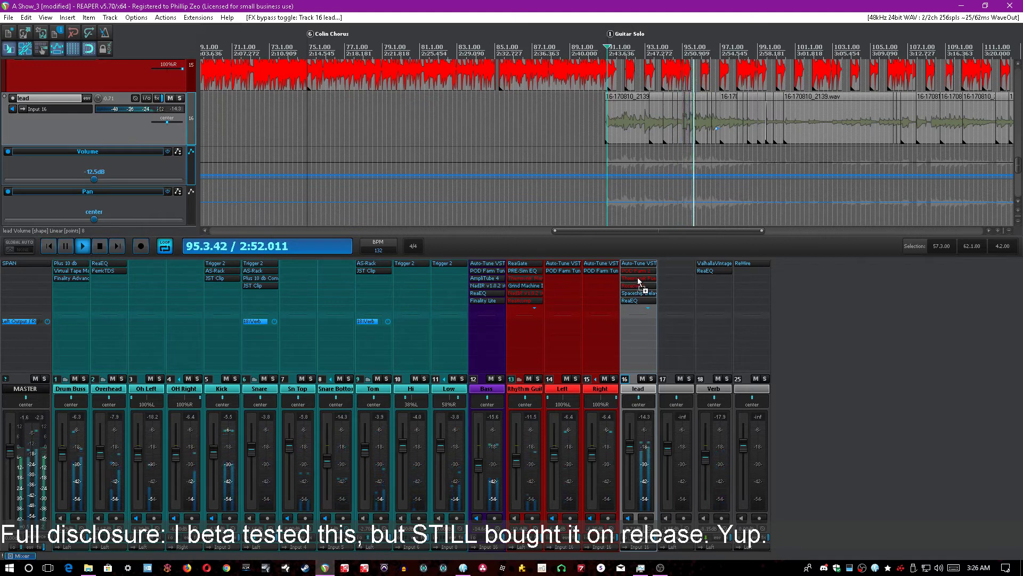
{"action": "left_click_drag", "start_coordinate": [639, 281], "coordinate": [643, 272]}
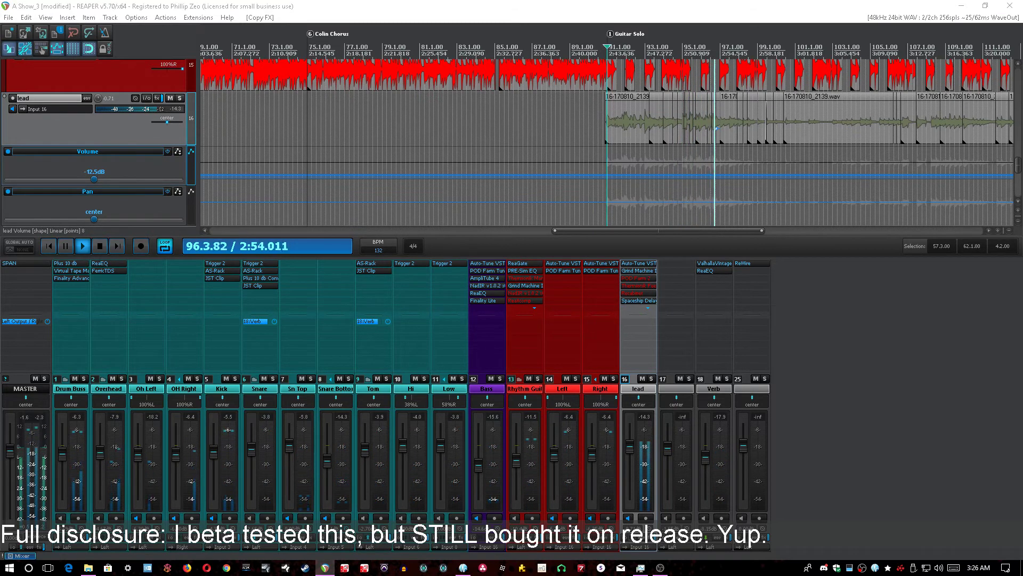
{"action": "left_click", "coordinate": [639, 271]}
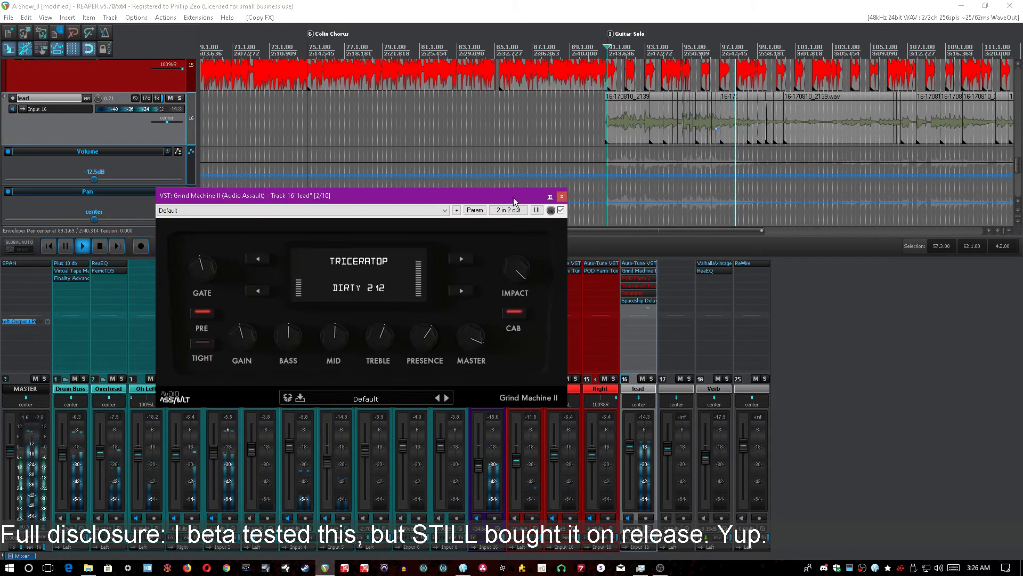
{"action": "left_click_drag", "start_coordinate": [513, 198], "coordinate": [505, 192]}
{"action": "left_click", "coordinate": [379, 4]}
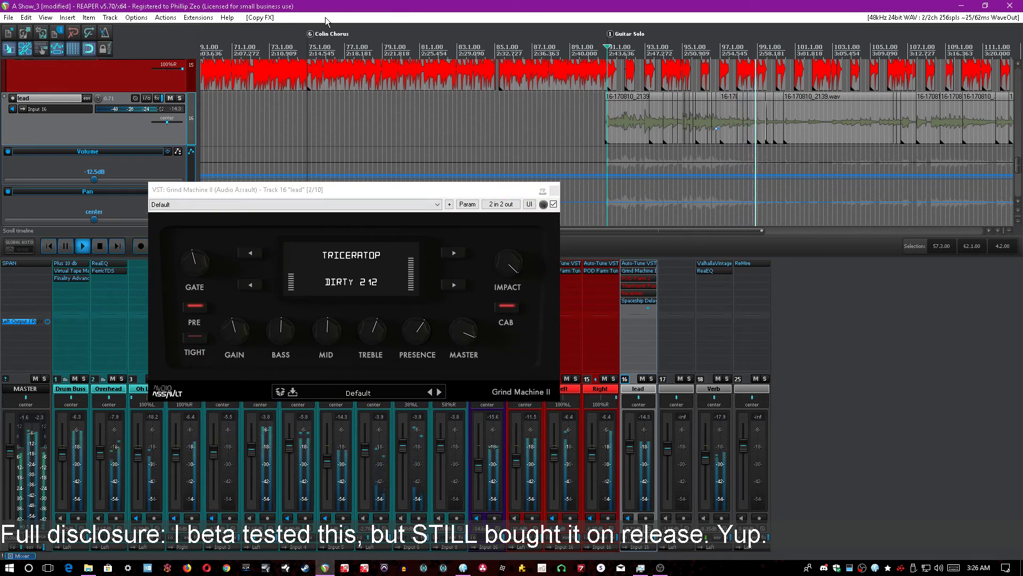
{"action": "key", "text": "space"}
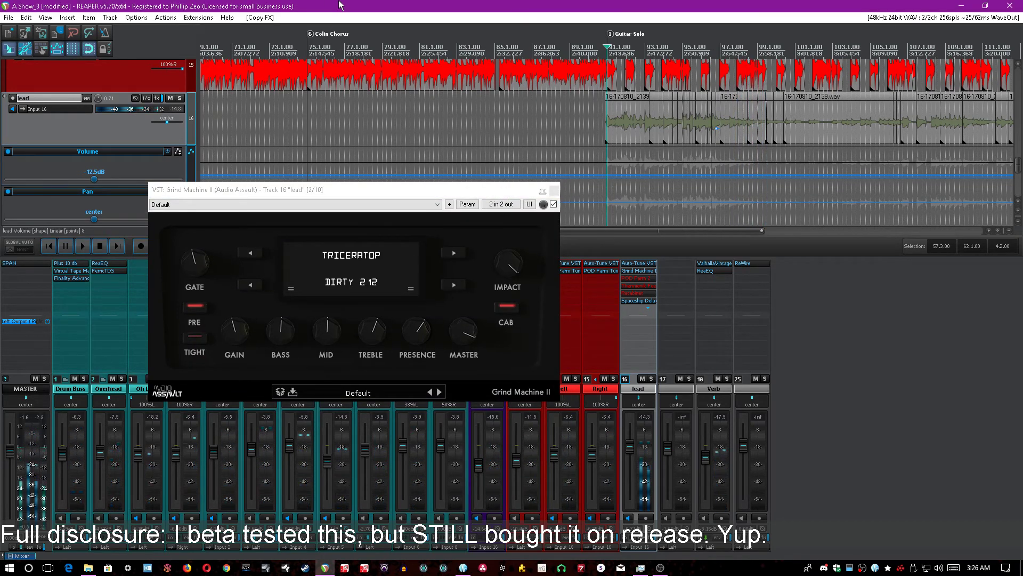
Step: Bypass ReaEQ and the modulation plug-in directly after it on the lead track
{"action": "scroll", "coordinate": [649, 304], "scroll_direction": "down", "scroll_amount": 5}
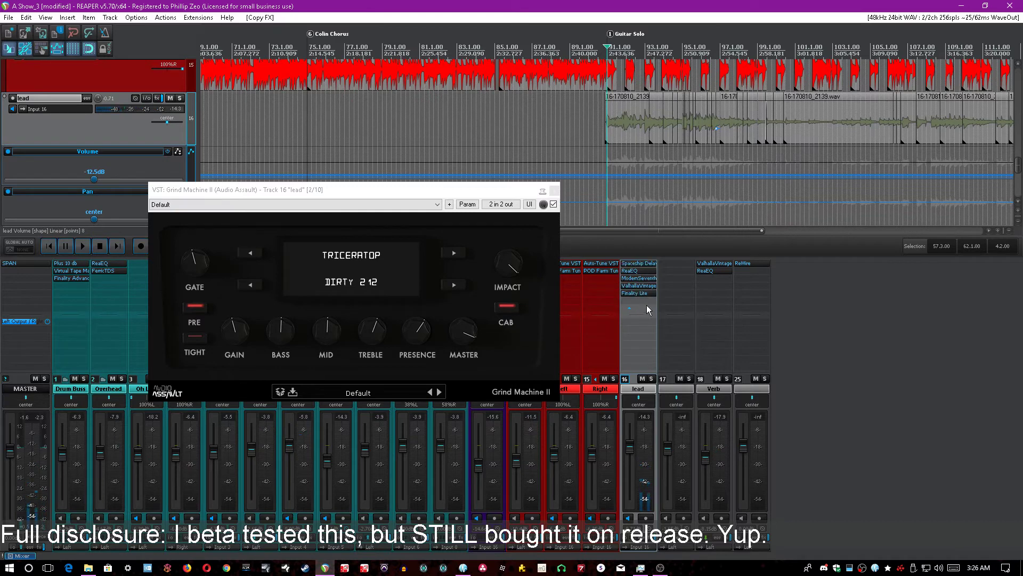
{"action": "left_click", "coordinate": [639, 270], "text": "shift"}
{"action": "left_click", "coordinate": [639, 278], "text": "shift"}
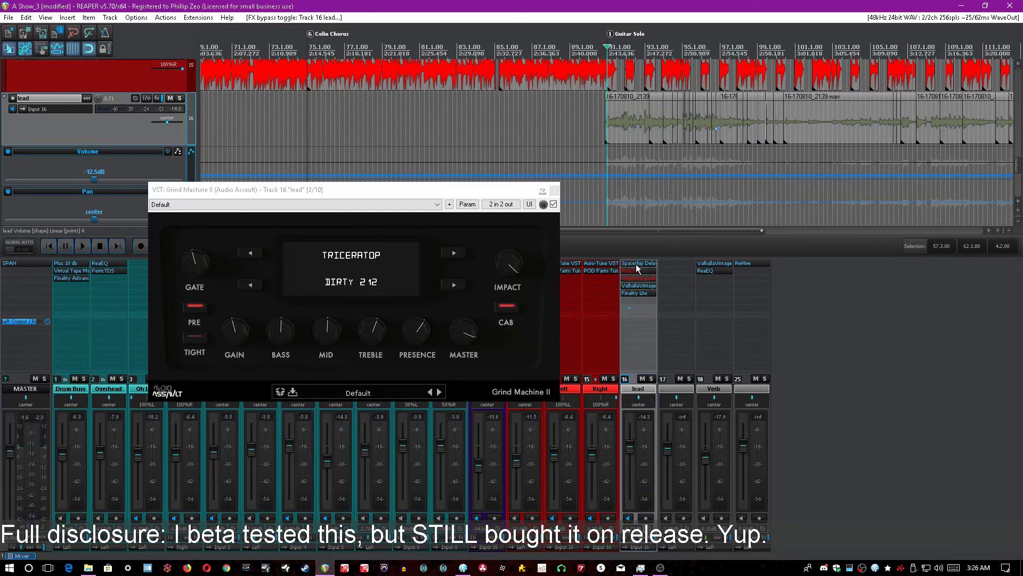
{"action": "scroll", "coordinate": [639, 277], "scroll_direction": "up", "scroll_amount": 3}
Step: During playback, set the lead amp's Presence to about 7.64, raise Gain and switch on Tight
{"action": "key", "text": "space"}
{"action": "left_click_drag", "start_coordinate": [405, 337], "coordinate": [405, 318]}
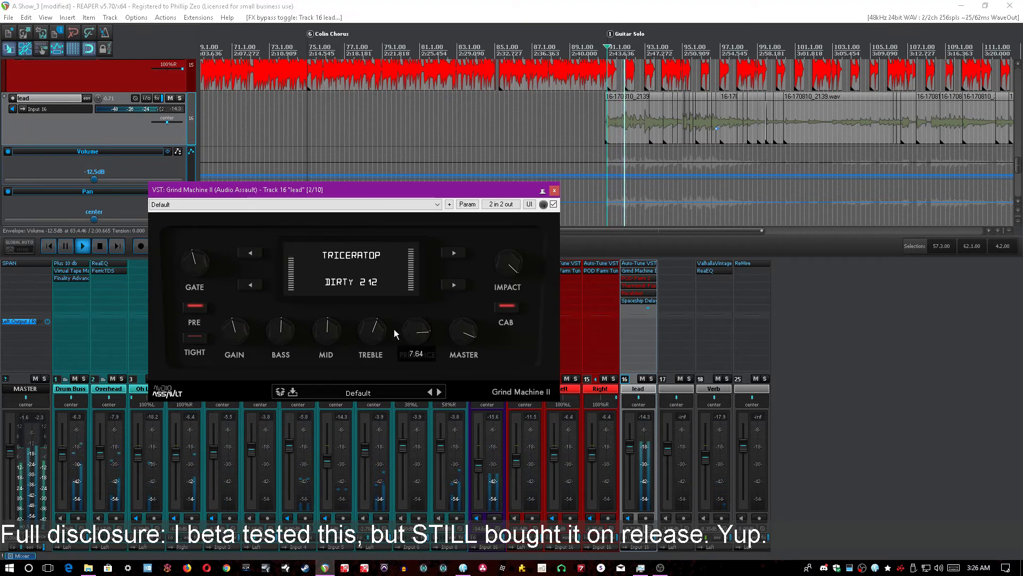
{"action": "left_click_drag", "start_coordinate": [238, 327], "coordinate": [238, 298]}
{"action": "left_click", "coordinate": [196, 336]}
{"action": "left_click_drag", "start_coordinate": [228, 334], "coordinate": [255, 346]}
{"action": "left_click", "coordinate": [282, 5]}
{"action": "key", "text": "space"}
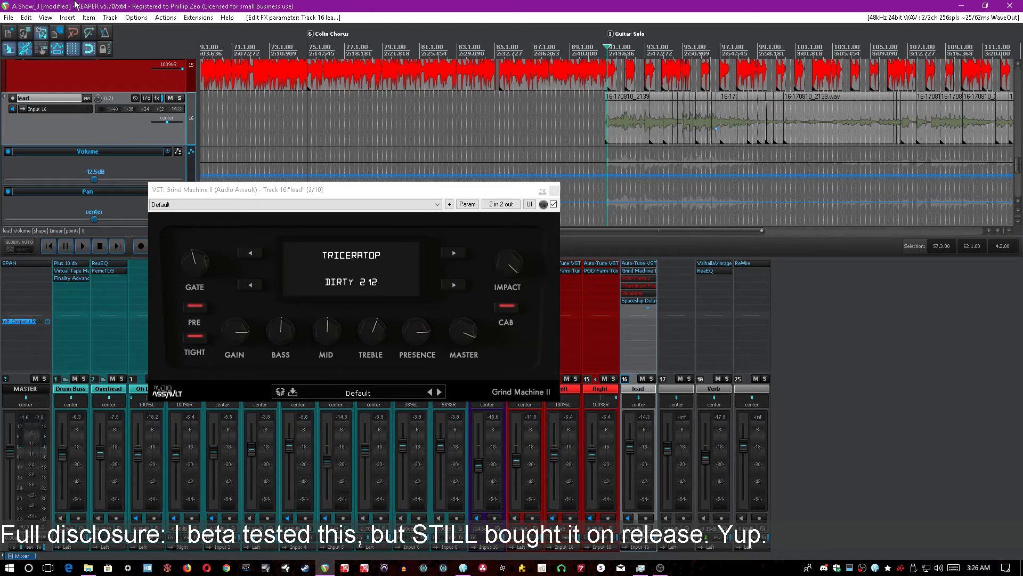
Step: Save the project and change the lead's Grind Machine II amp model to Acutronix
{"action": "key", "text": "ctrl+s"}
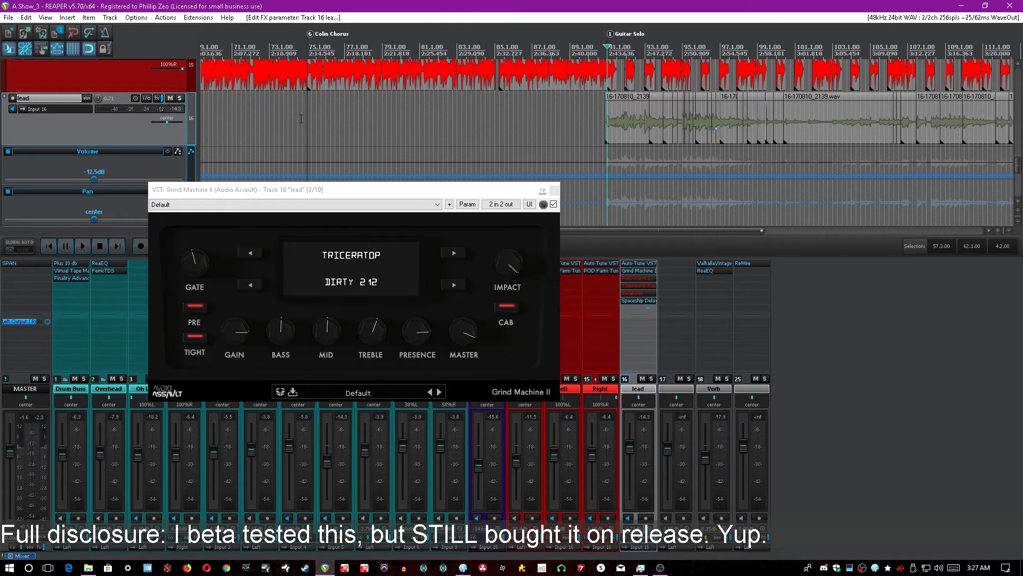
{"action": "left_click_drag", "start_coordinate": [488, 190], "coordinate": [375, 107]}
{"action": "left_click", "coordinate": [517, 386]}
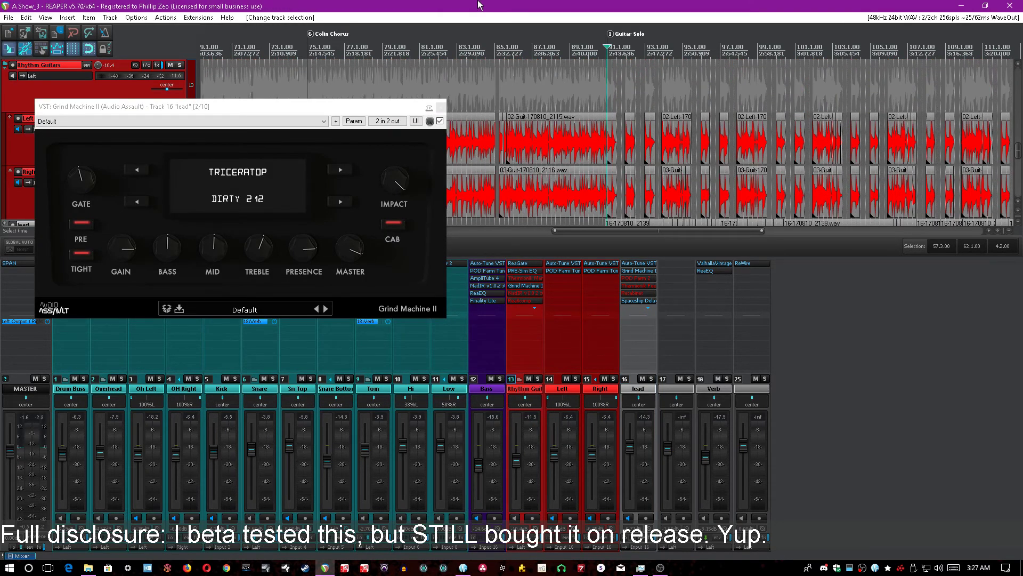
{"action": "left_click", "coordinate": [296, 174]}
{"action": "left_click", "coordinate": [297, 190]}
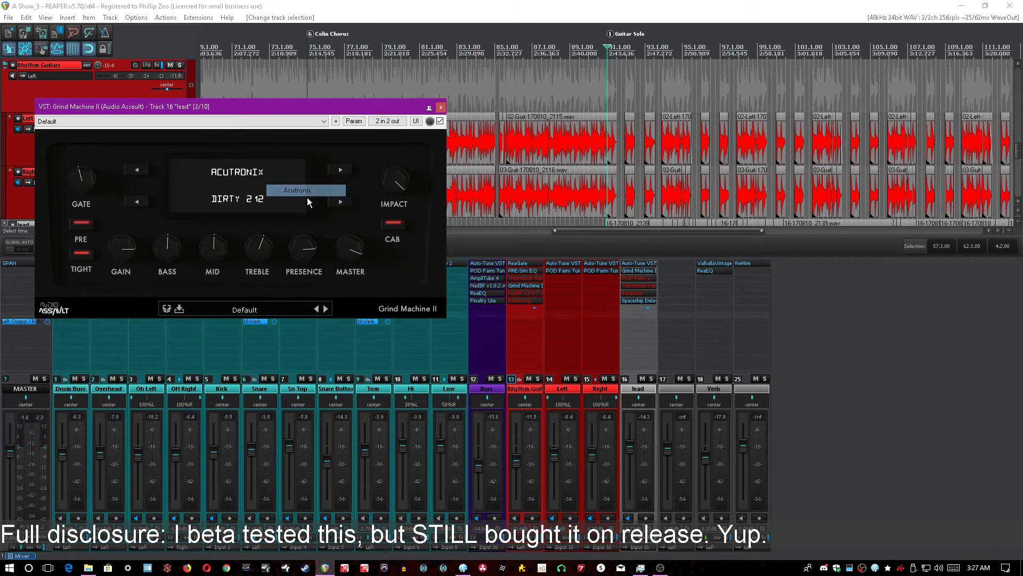
Step: Play the lead track soloed with Cab switched off and Master raised to 12.00
{"action": "left_click", "coordinate": [538, 378]}
{"action": "left_click", "coordinate": [650, 379], "text": "ctrl+alt"}
{"action": "key", "text": "space"}
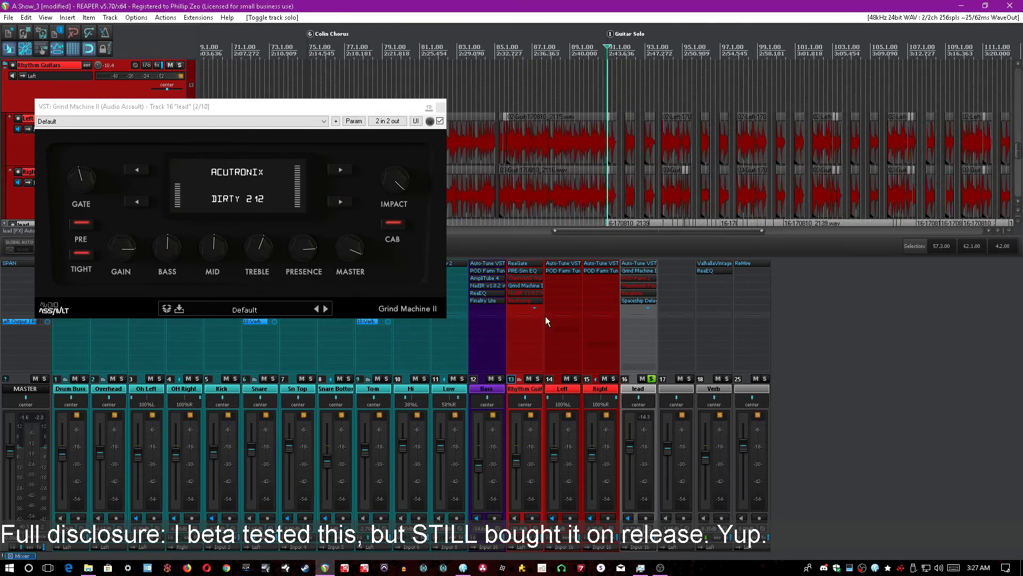
{"action": "left_click", "coordinate": [393, 223]}
{"action": "mouse_move", "coordinate": [346, 261]}
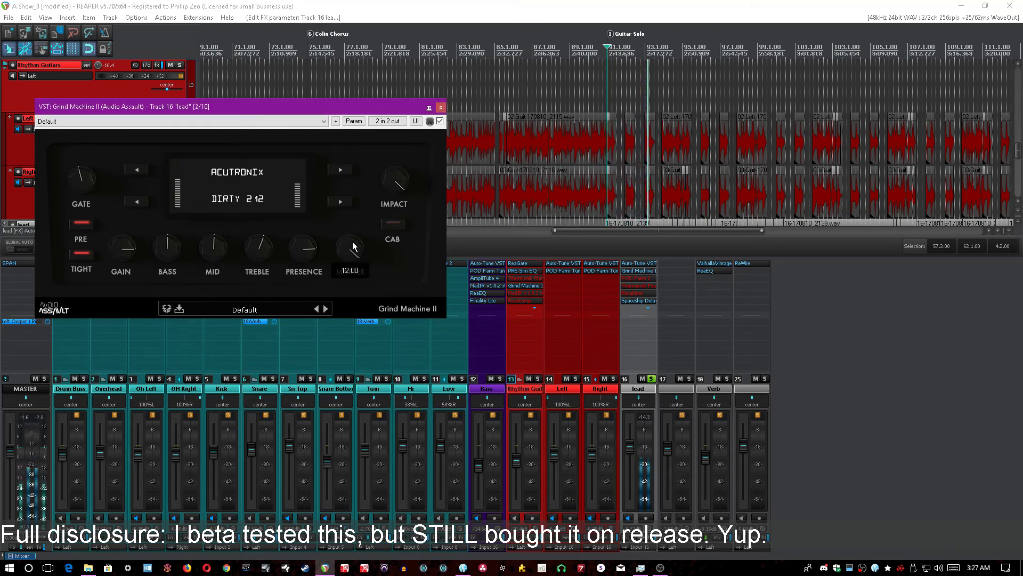
Step: Set the lead amp's Gain to about 5.73 and Treble to about 8.82, and raise Bass, Mid and Presence
{"action": "mouse_move", "coordinate": [146, 245]}
{"action": "left_mouse_down"}
{"action": "mouse_move", "coordinate": [127, 270]}
{"action": "mouse_move", "coordinate": [132, 257]}
{"action": "left_mouse_up"}
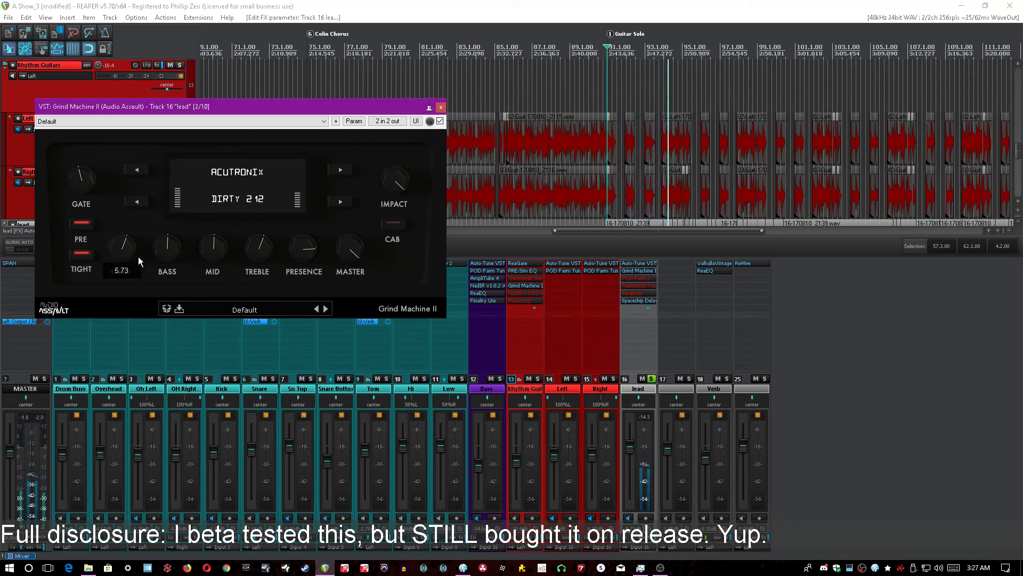
{"action": "left_click_drag", "start_coordinate": [218, 252], "coordinate": [220, 232]}
{"action": "left_click_drag", "start_coordinate": [181, 251], "coordinate": [299, 238]}
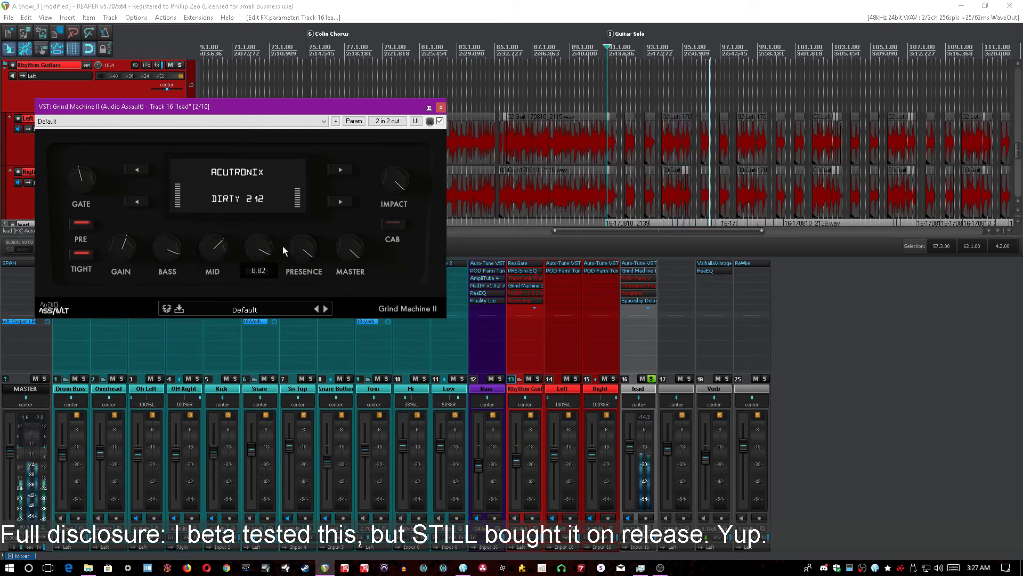
Step: Lower the lead amp's Gate and load the Big Fat Grinder 412 cabinet with Cab switched on
{"action": "left_click_drag", "start_coordinate": [97, 189], "coordinate": [91, 180]}
{"action": "left_click", "coordinate": [259, 204]}
{"action": "left_click", "coordinate": [350, 243]}
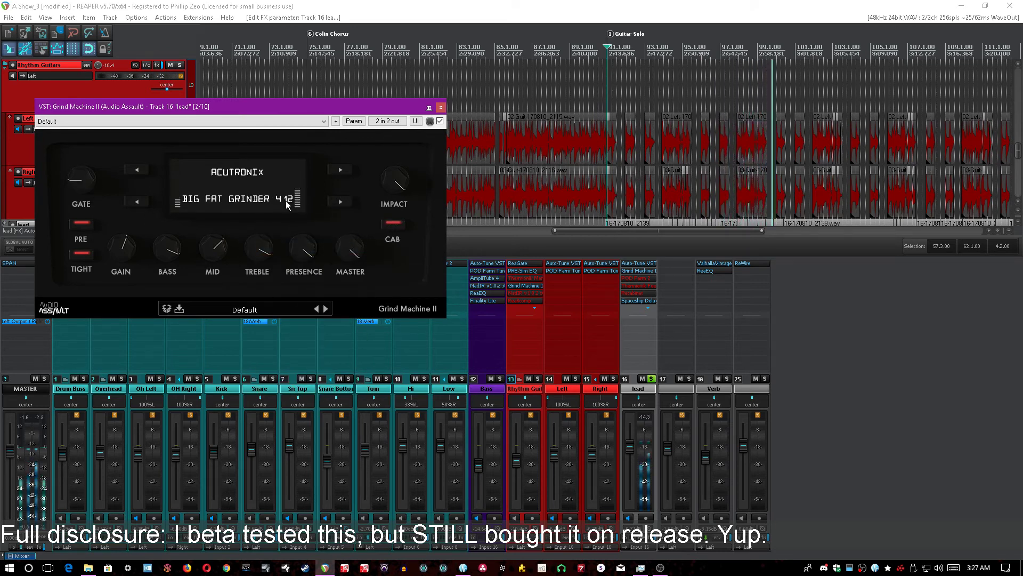
Step: Unsolo the lead track and adjust its volume fader against the full mix, ending slightly lower
{"action": "left_click", "coordinate": [652, 379]}
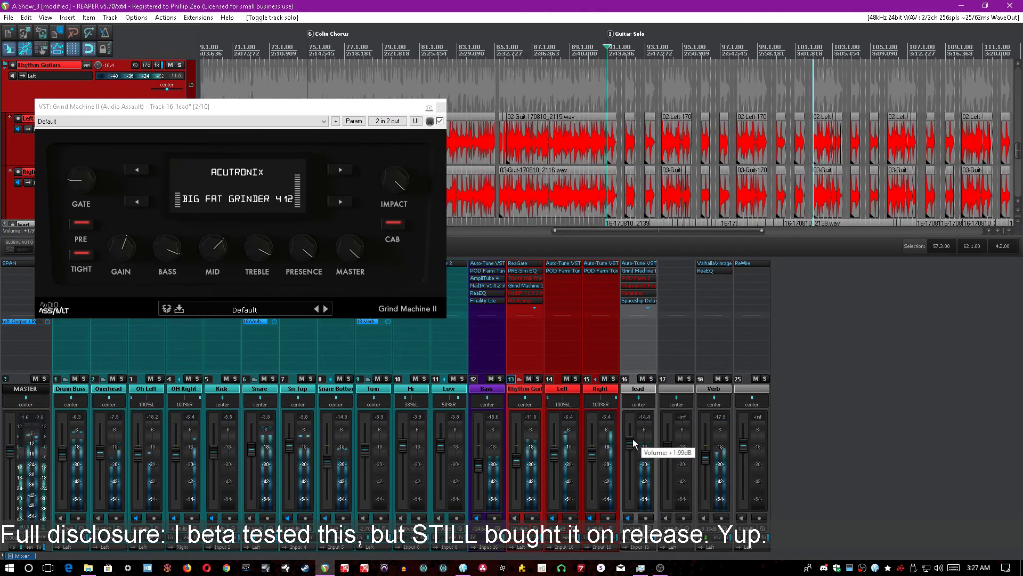
{"action": "mouse_move", "coordinate": [634, 448]}
{"action": "left_mouse_down"}
{"action": "mouse_move", "coordinate": [632, 436]}
{"action": "mouse_move", "coordinate": [633, 449]}
{"action": "left_mouse_up"}
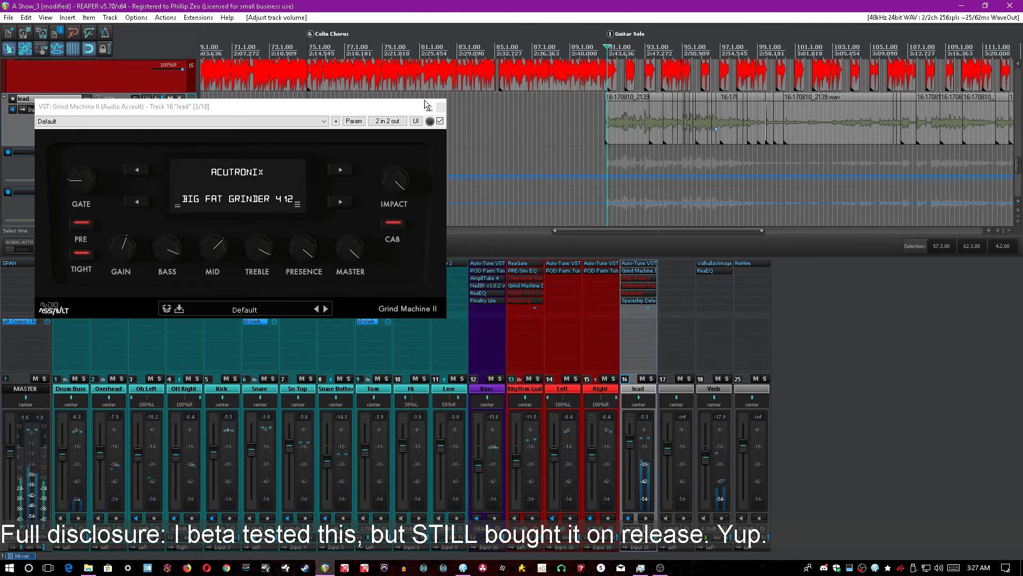
{"action": "left_click_drag", "start_coordinate": [629, 443], "coordinate": [630, 452]}
{"action": "key", "text": "Escape"}
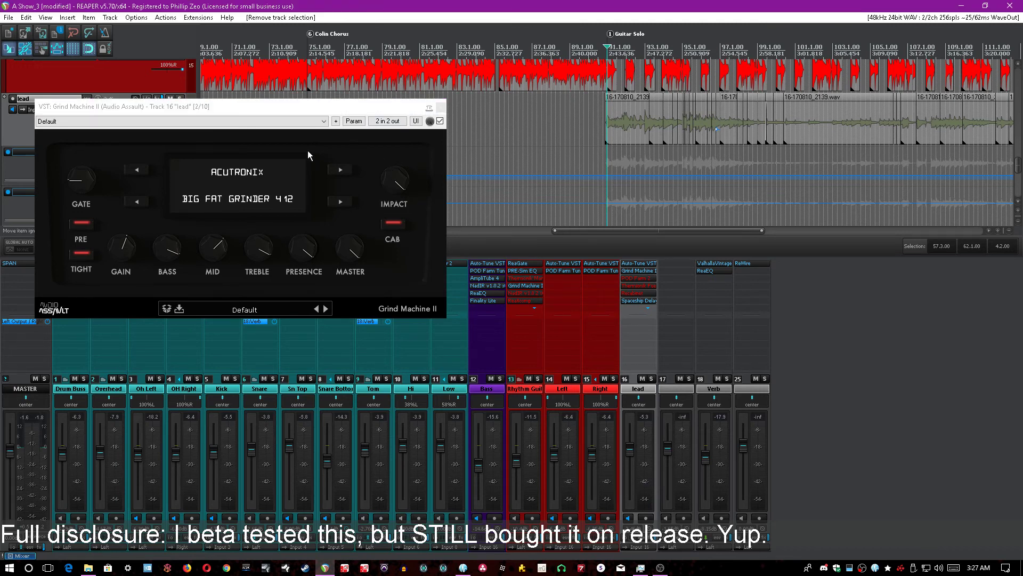
Step: Step forward through Grind Machine II's amp models on the lead track and come back to Acutronix
{"action": "left_click", "coordinate": [343, 170]}
{"action": "left_click", "coordinate": [343, 171]}
{"action": "left_click", "coordinate": [342, 171]}
{"action": "left_click", "coordinate": [344, 169]}
{"action": "left_click", "coordinate": [343, 169]}
{"action": "left_click", "coordinate": [341, 168]}
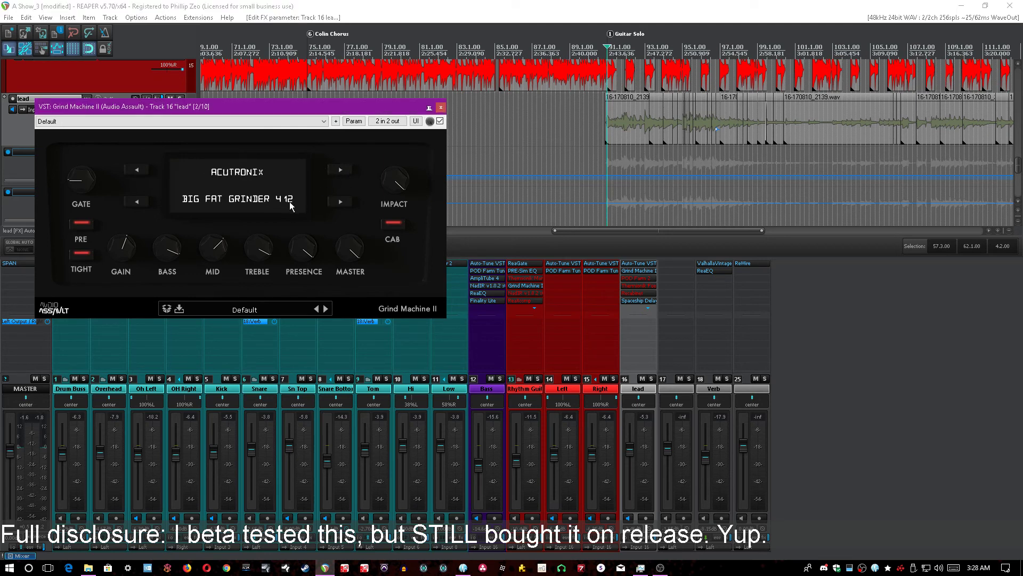